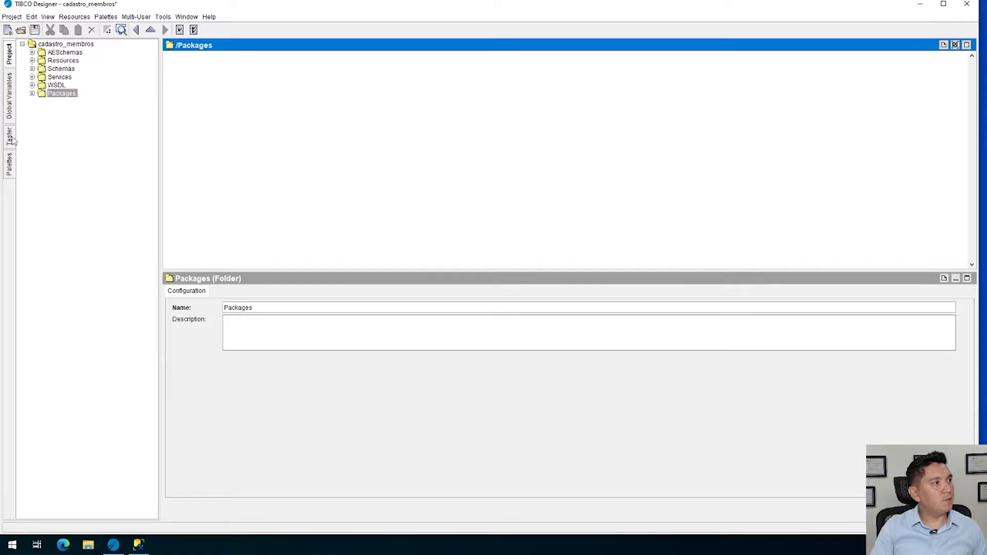
Add an Enterprise Archive resource from the General palette to the Packages folder
click(14, 171)
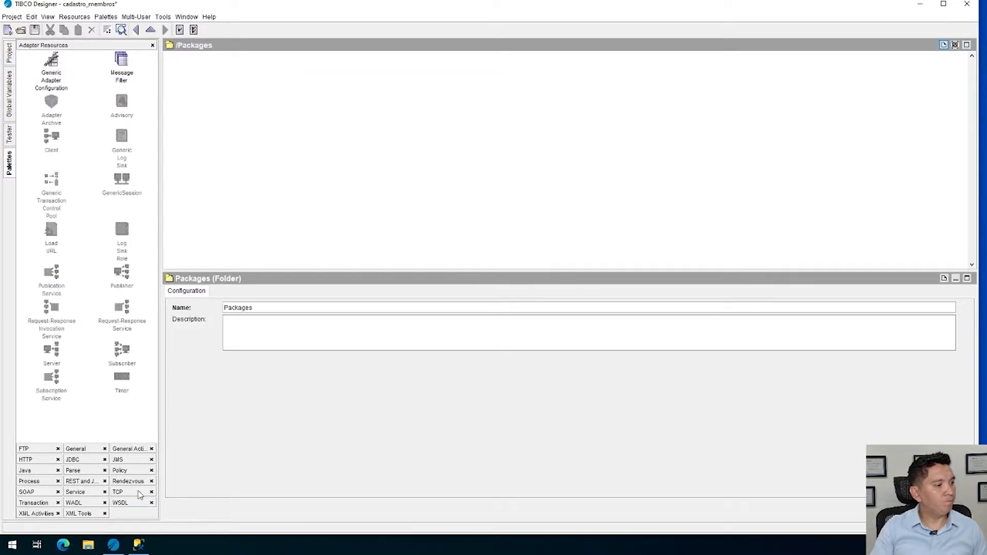
click(129, 448)
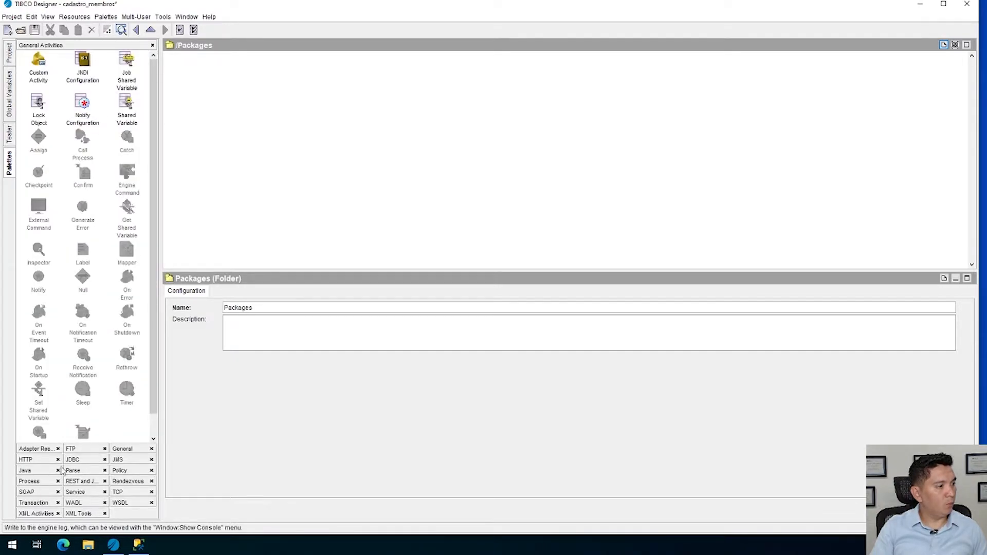
click(130, 448)
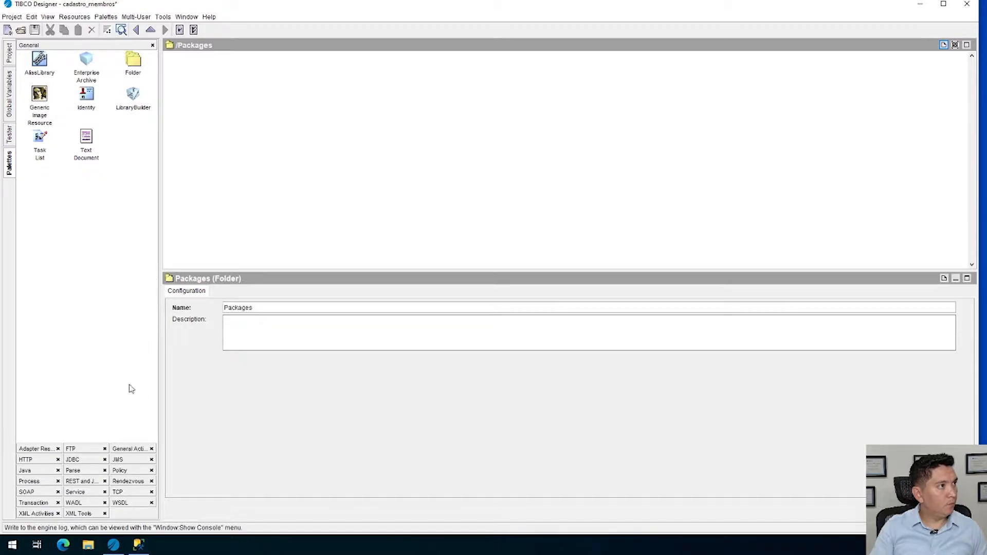
drag(86, 61, 238, 103)
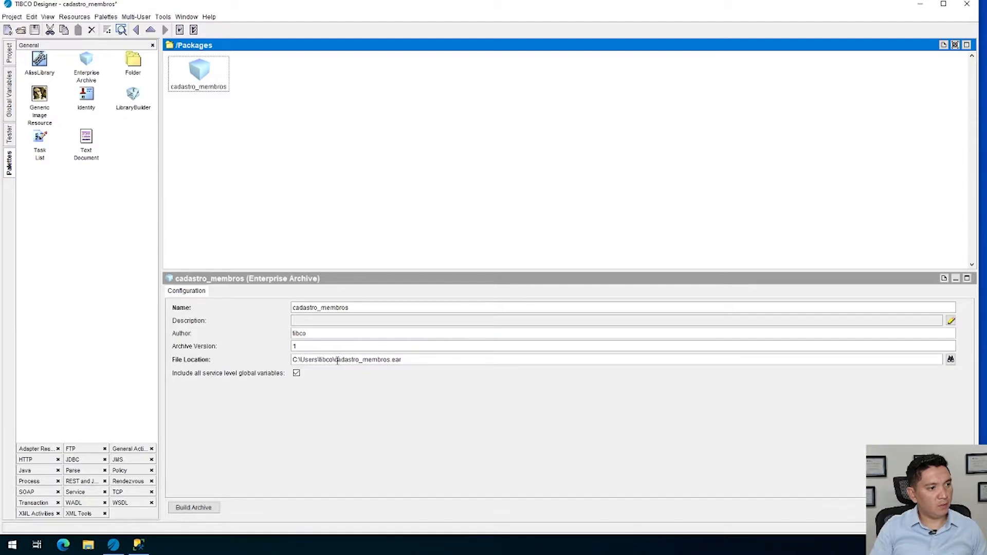
Set the enterprise archive's file location to C:\Users\tibco\Desktop\cadastro_membros.ear
drag(335, 360, 439, 360)
key(ctrl+c)
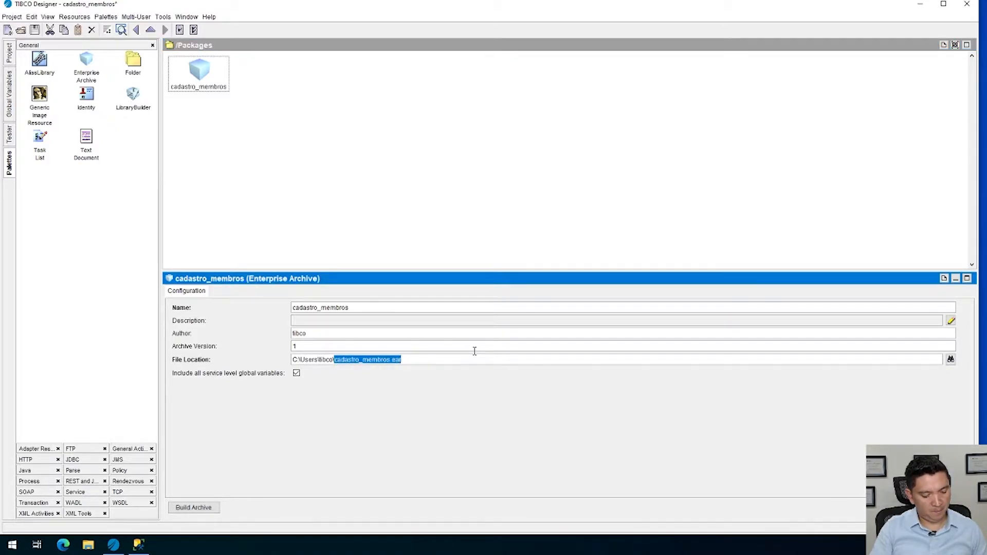
key(BackSpace)
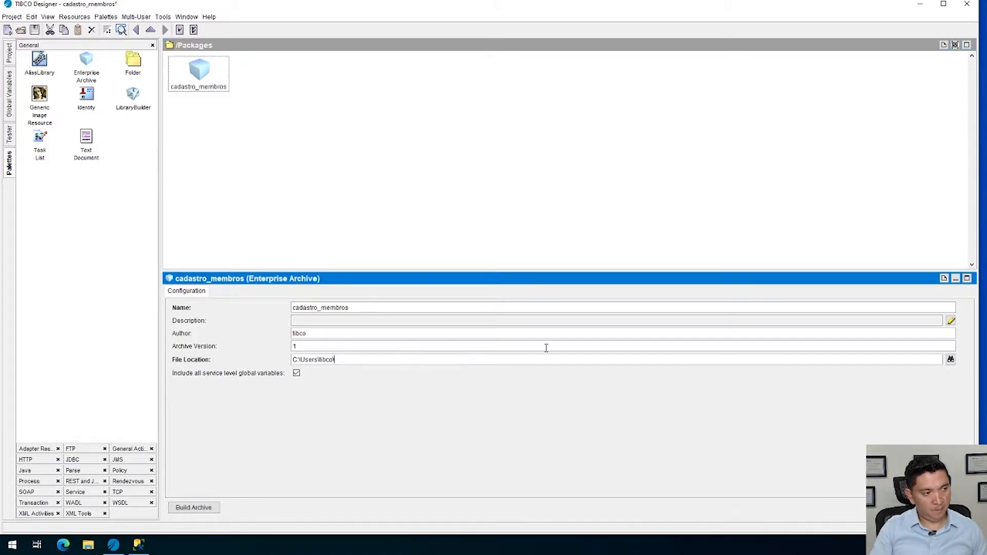
click(951, 359)
click(473, 349)
key(ctrl+v)
click(650, 349)
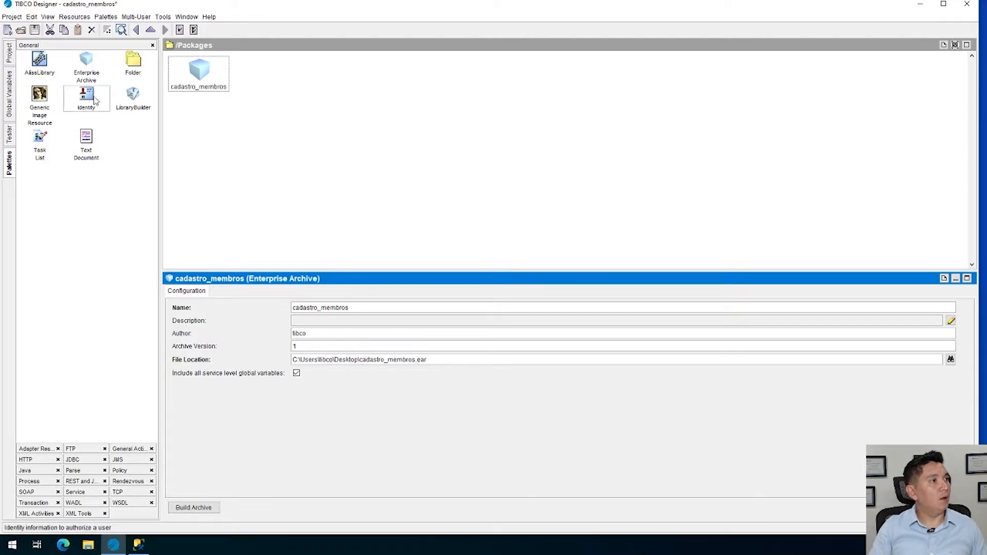
Open the cadastro_membros enterprise archive and add a Process Archive inside it
double_click(200, 74)
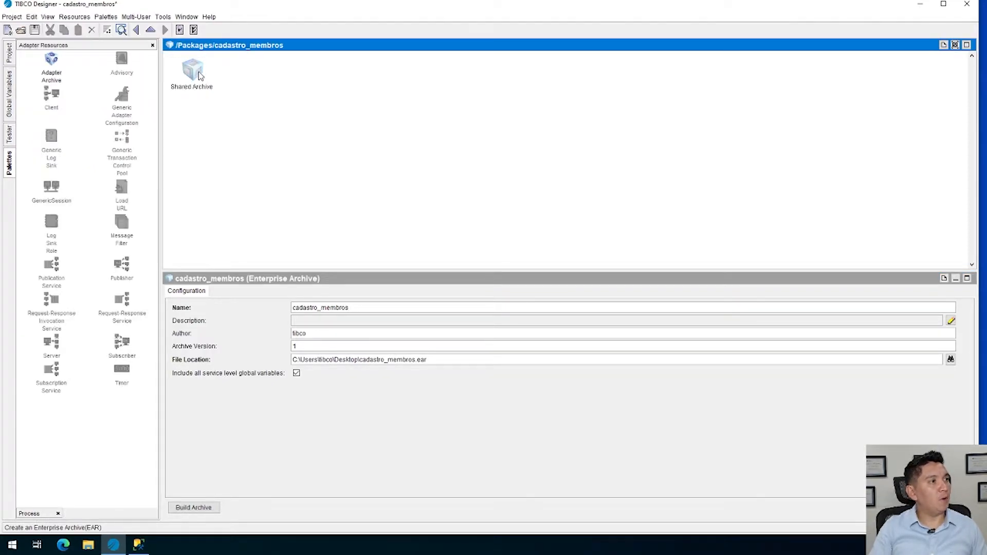
click(30, 514)
drag(58, 67, 296, 97)
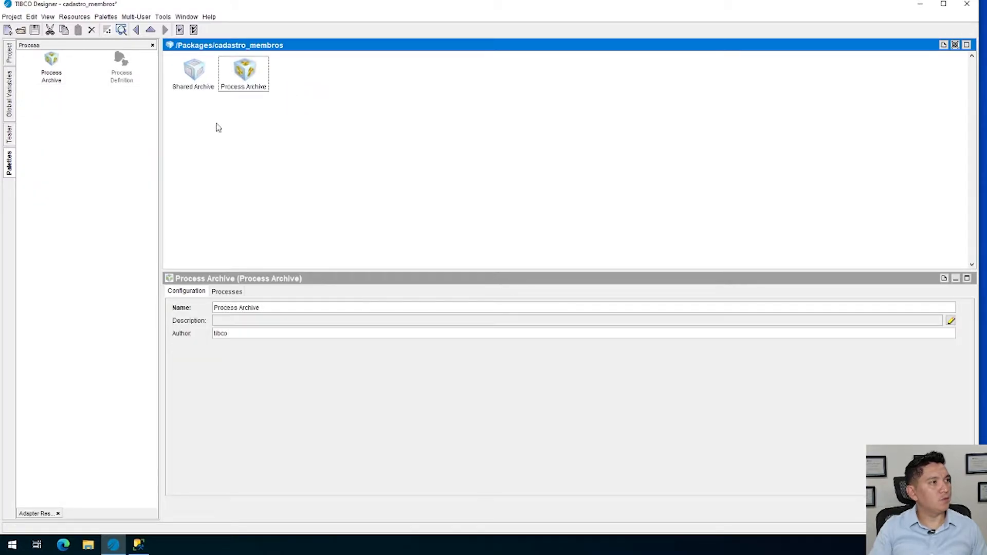
Rename the process archive to membro_services, apply the change and save the project
triple_click(285, 307)
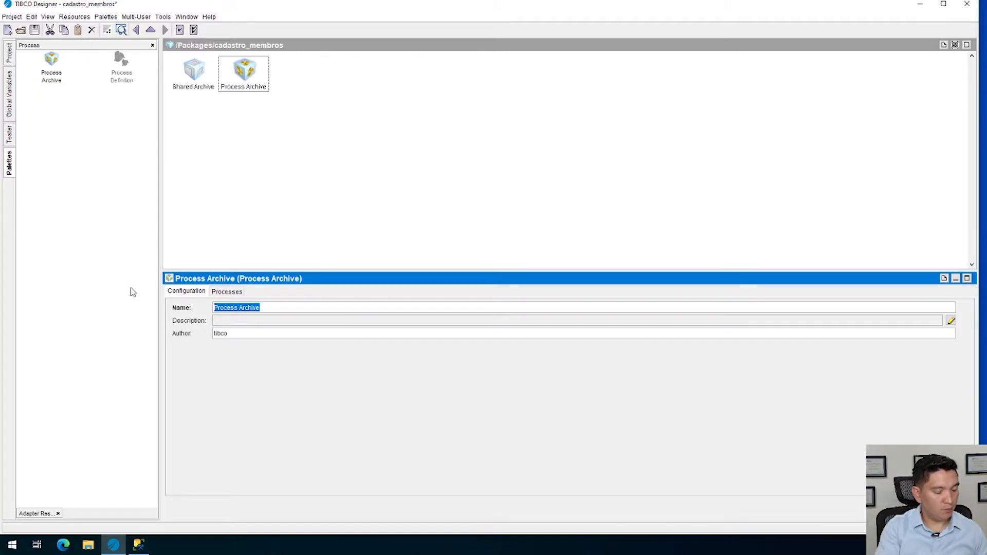
text(men)
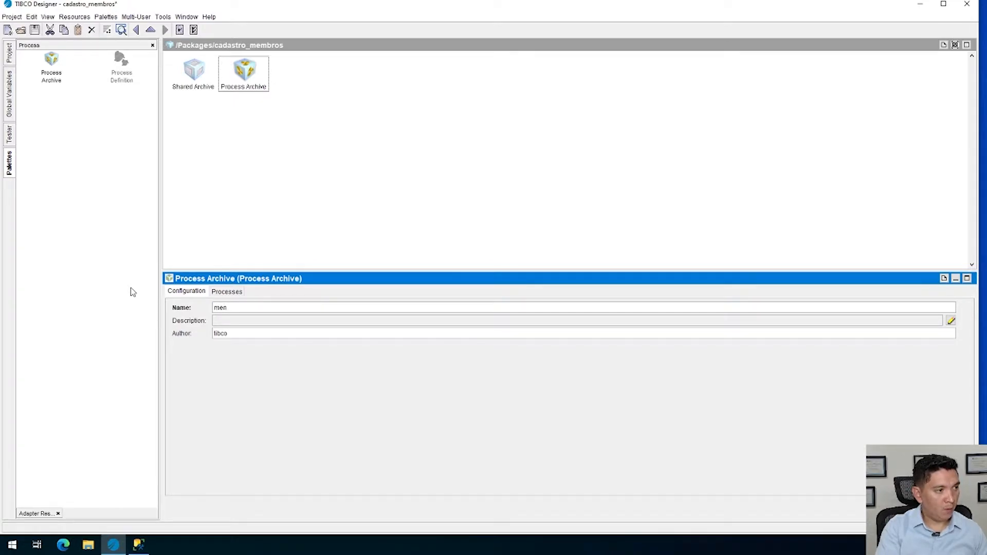
text(bro_services)
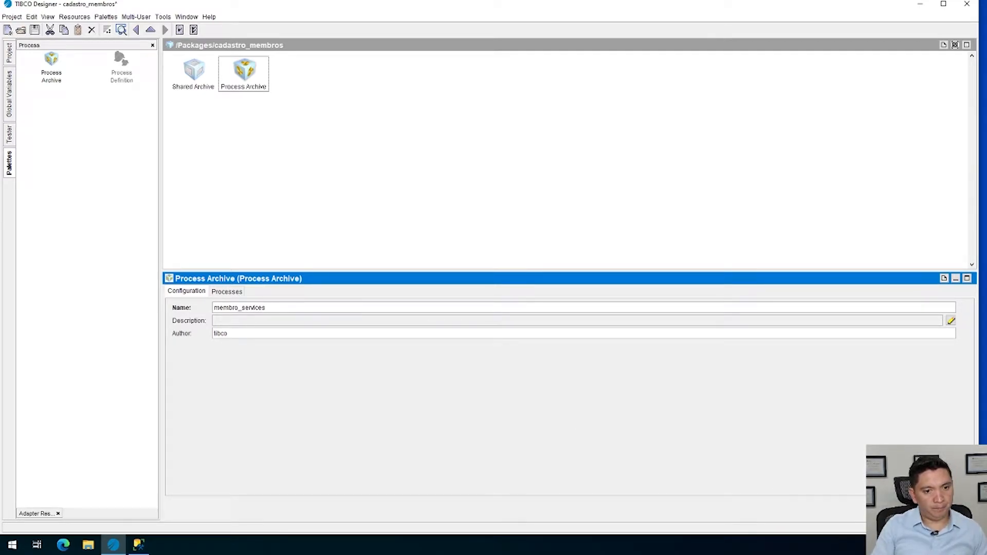
click(899, 507)
click(346, 102)
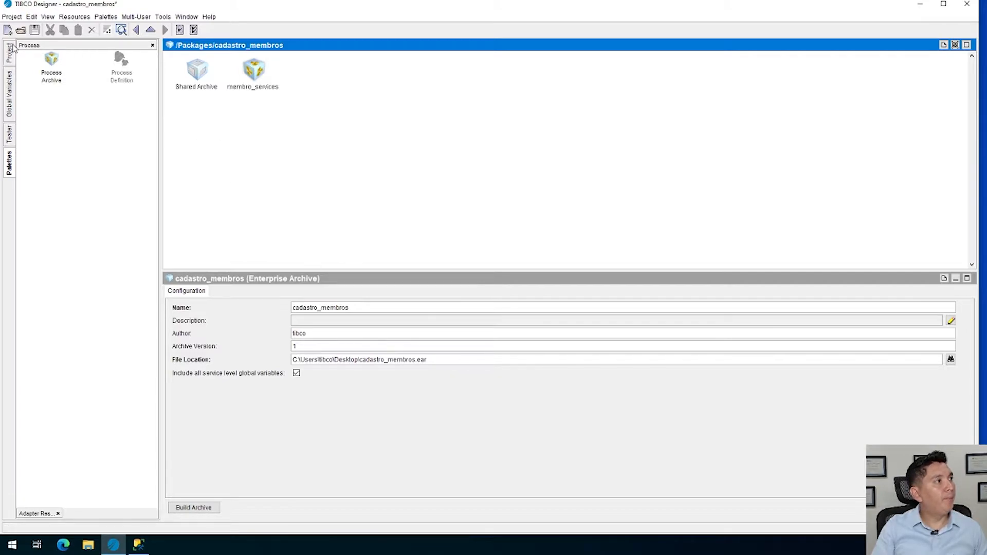
click(34, 30)
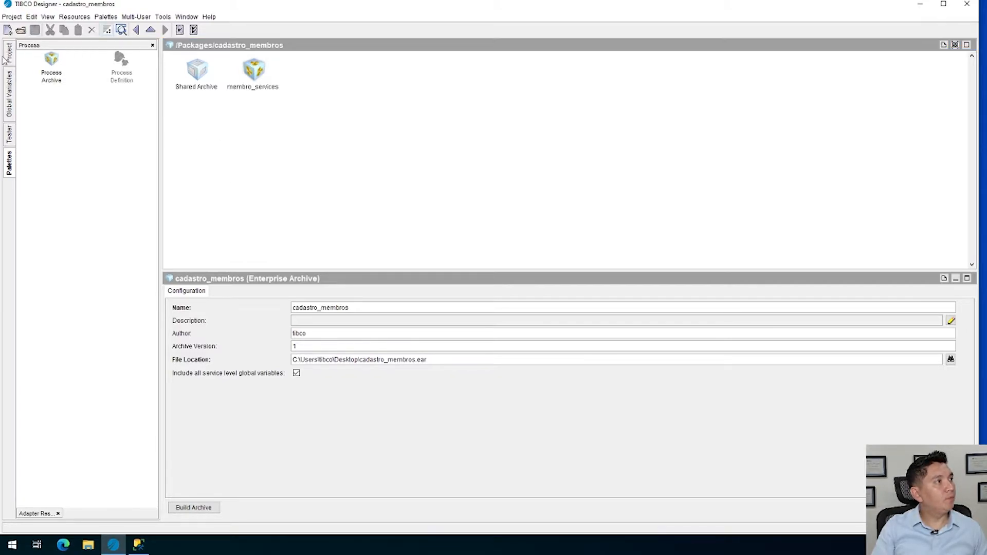
Add MembroService from the Services folder to the process definitions of membro_services, apply it and save the project
click(268, 75)
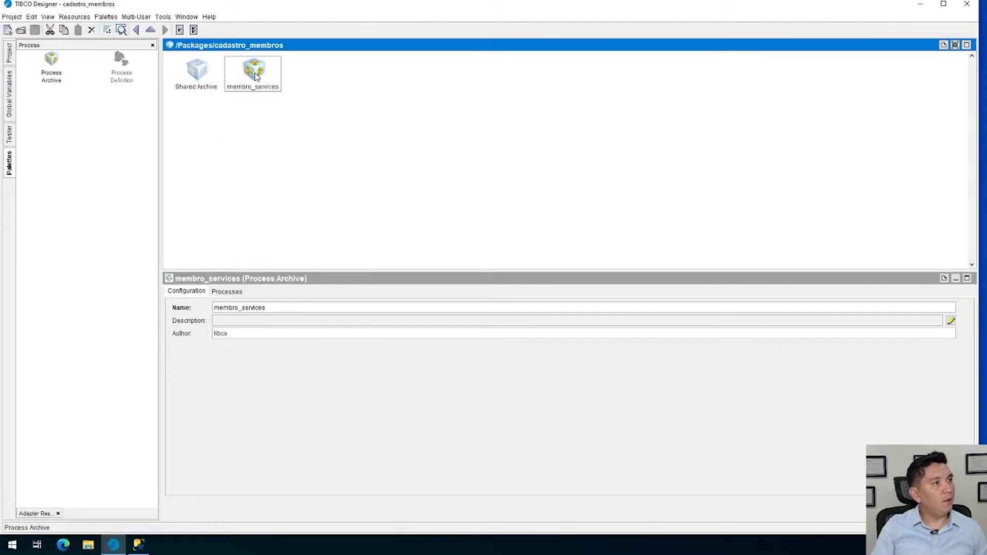
click(229, 292)
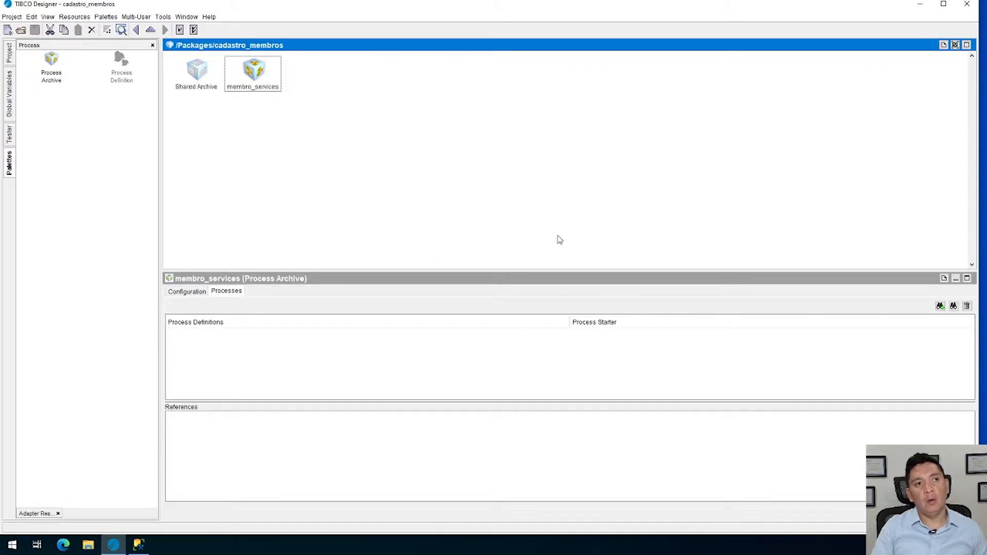
click(942, 305)
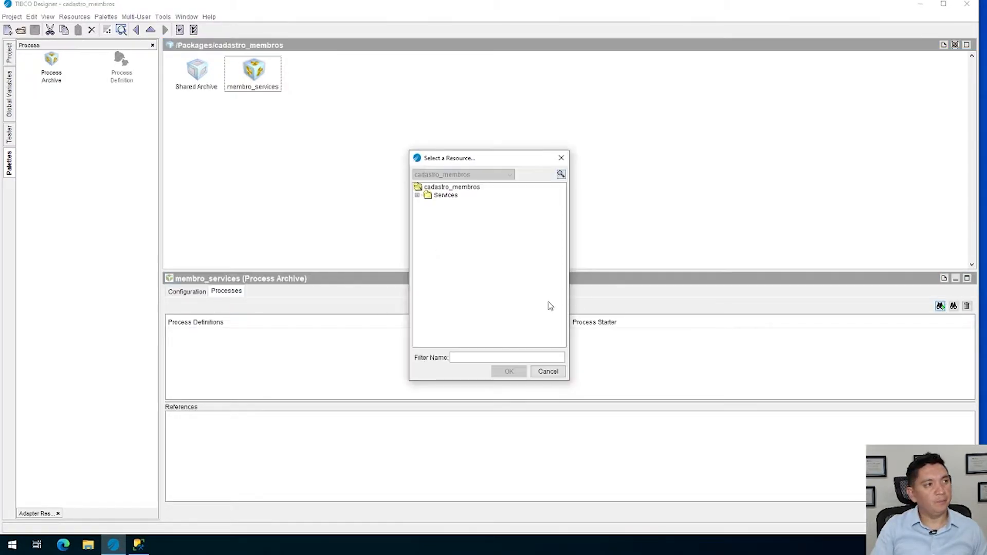
click(418, 195)
click(473, 205)
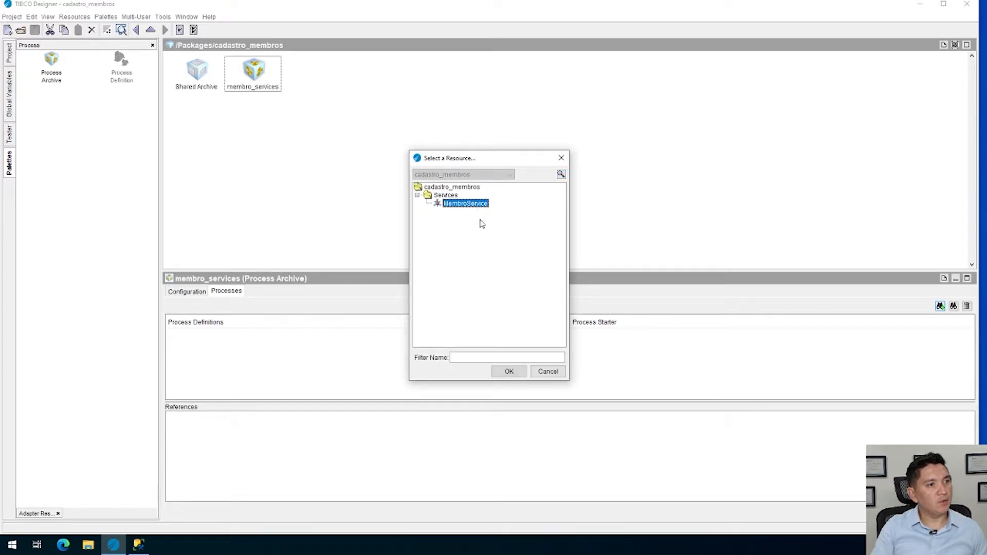
click(509, 372)
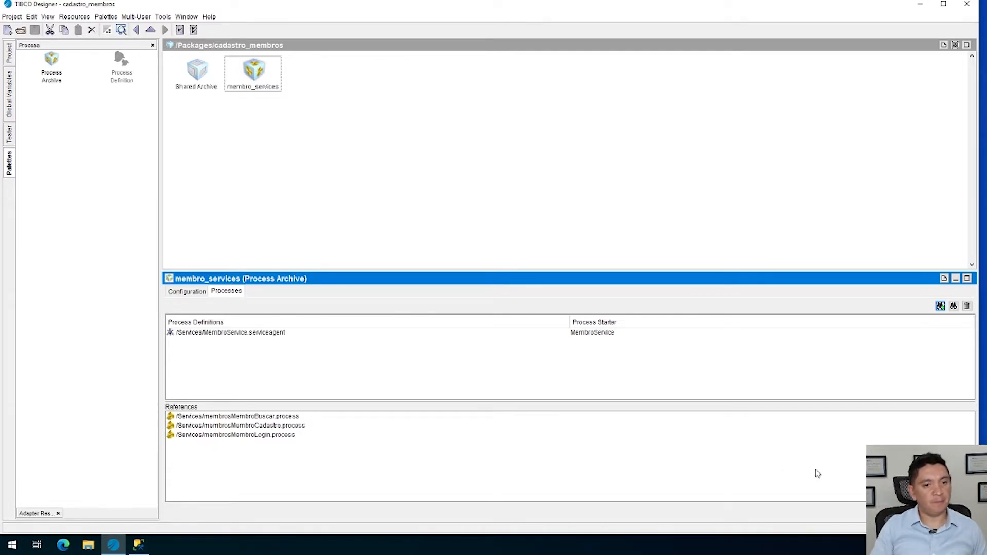
click(907, 511)
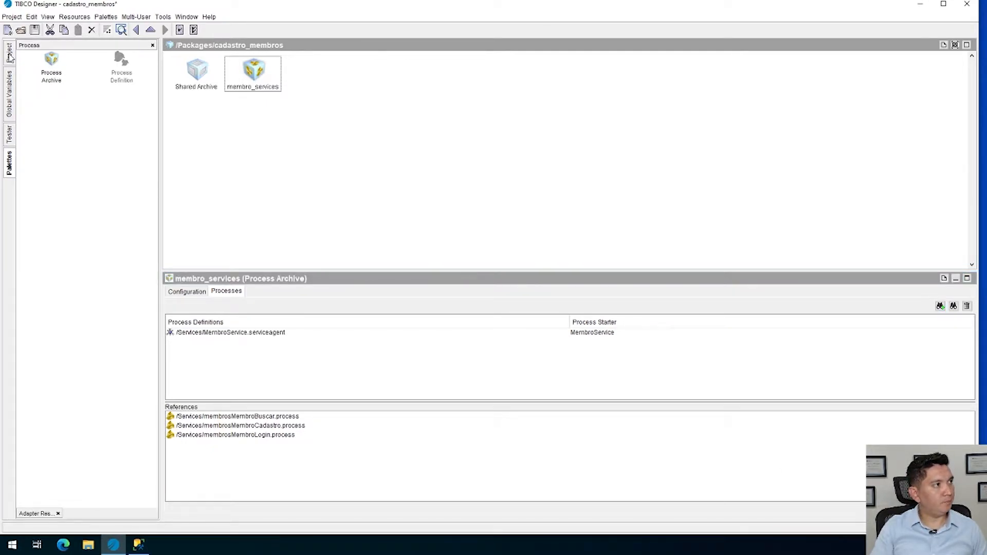
click(34, 30)
Open the global variables for editing and create a variable group named Service
click(9, 53)
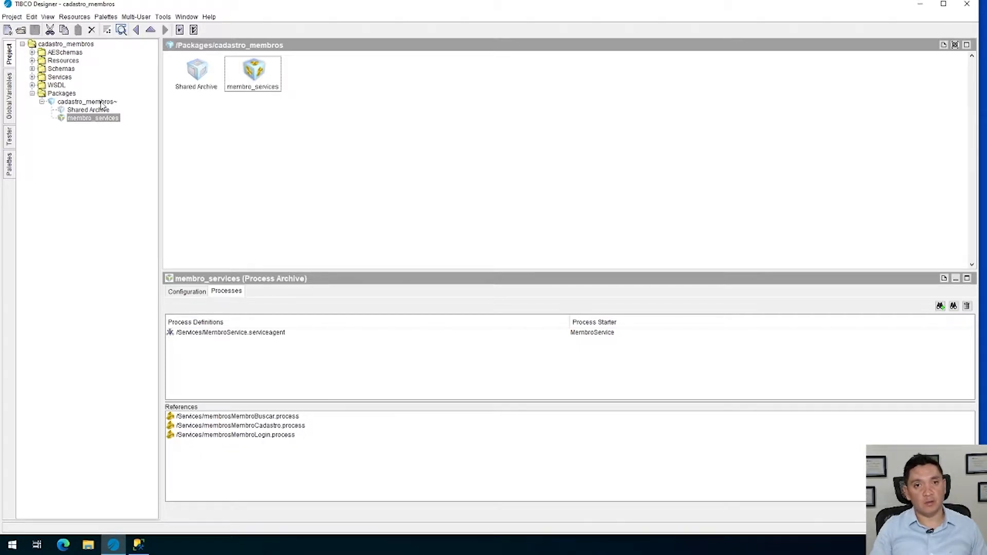
click(10, 97)
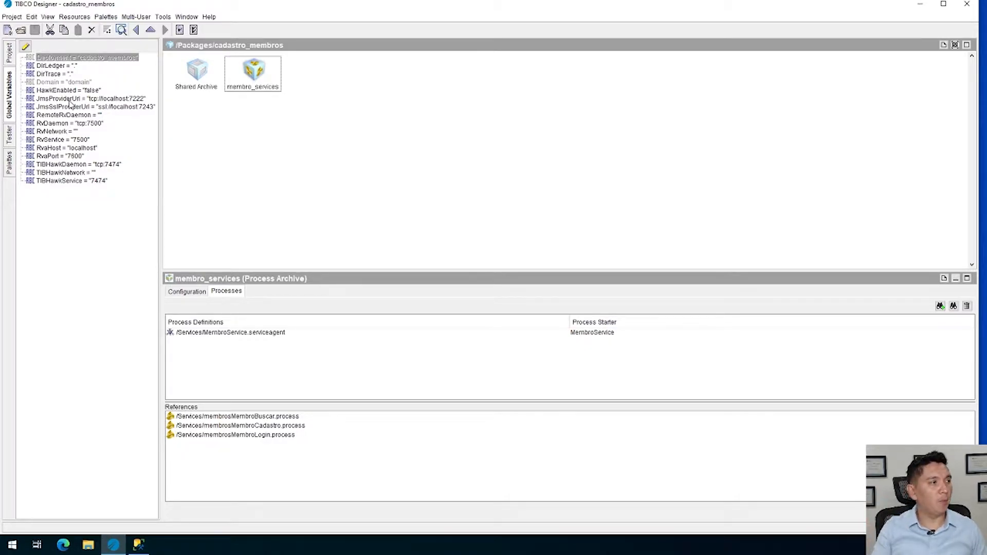
click(26, 47)
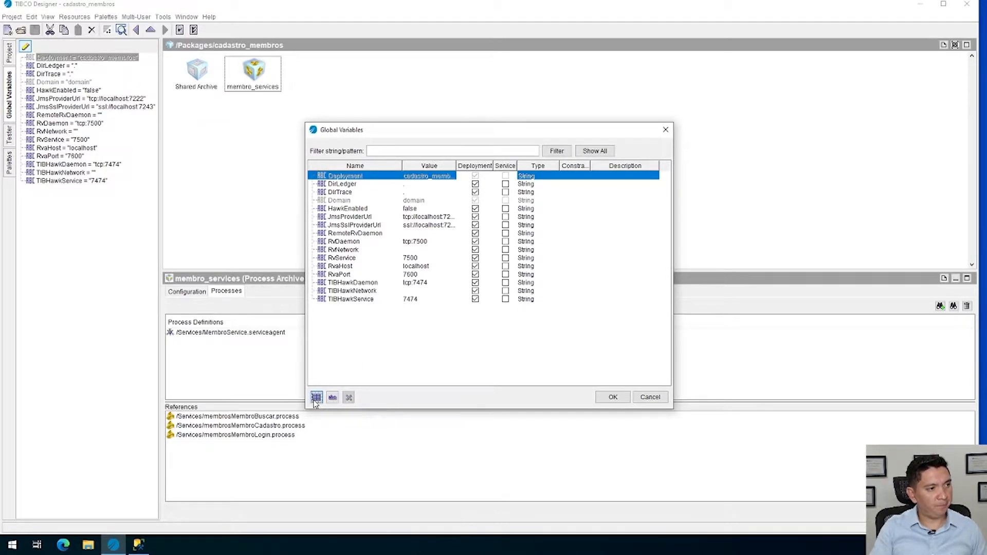
click(332, 398)
text(Sl)
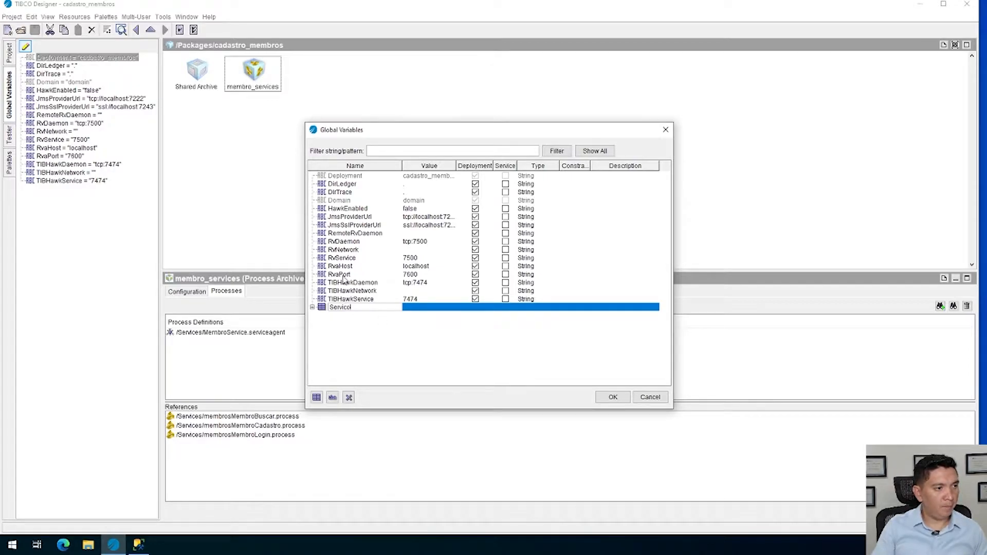
click(349, 307)
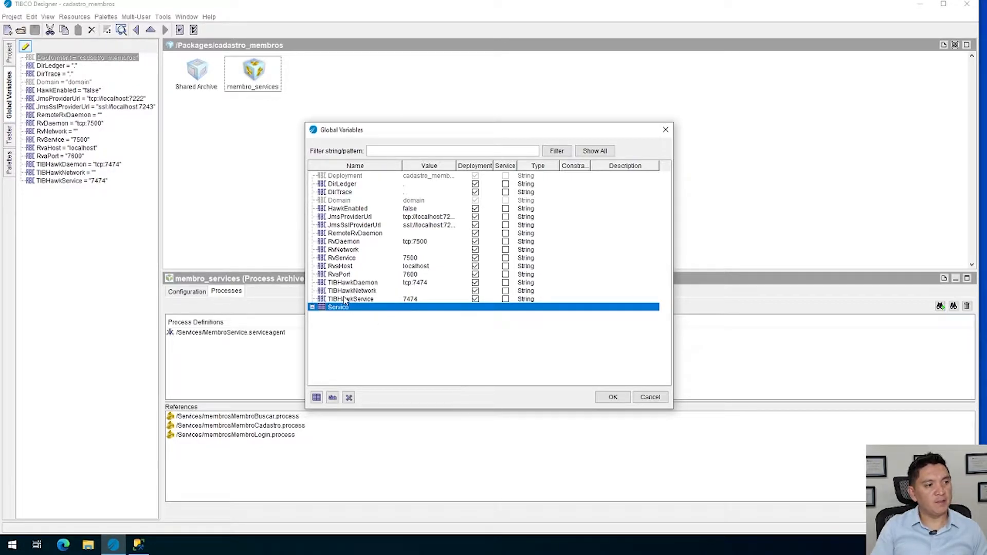
Create a nested variable group named SOAP inside the Service group
click(312, 308)
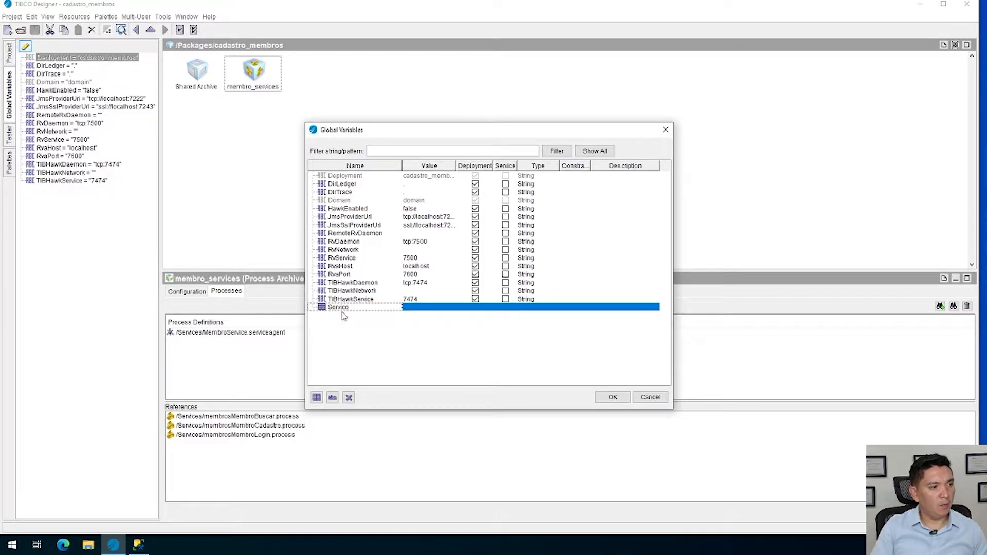
click(317, 397)
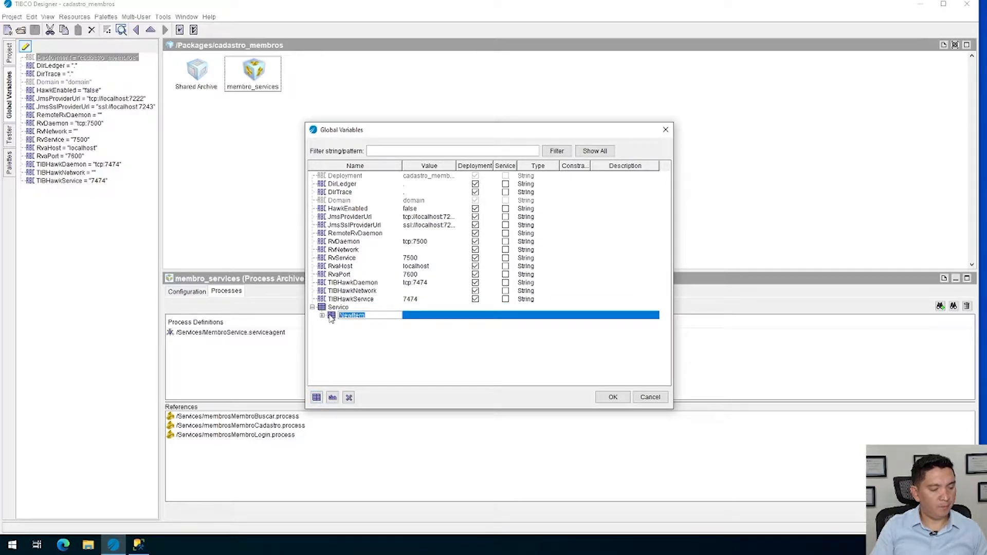
text(SOA)
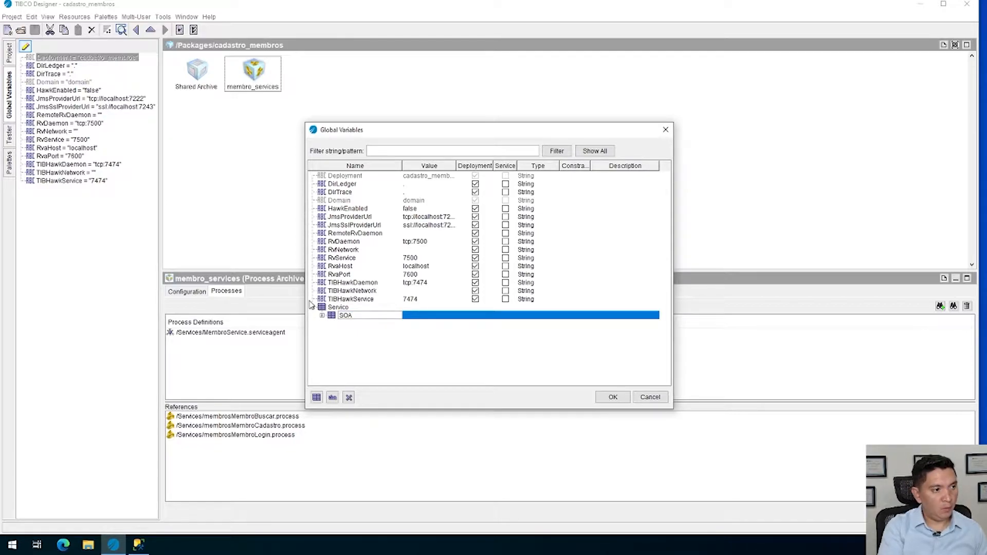
key(Return)
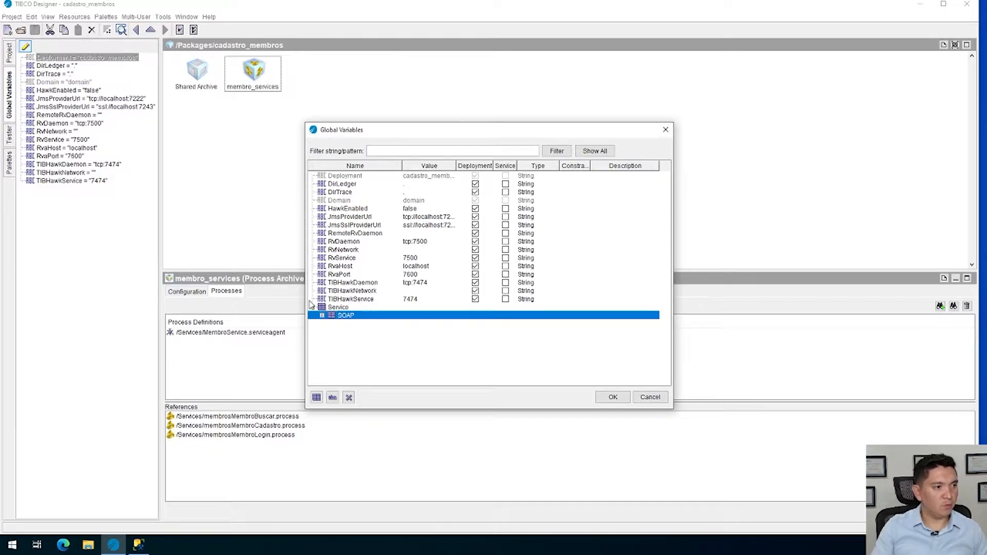
Add two variables to the SOAP group and name the first one Host
click(332, 398)
click(333, 398)
click(370, 324)
click(382, 323)
key(ctrl+a)
text(Hol)
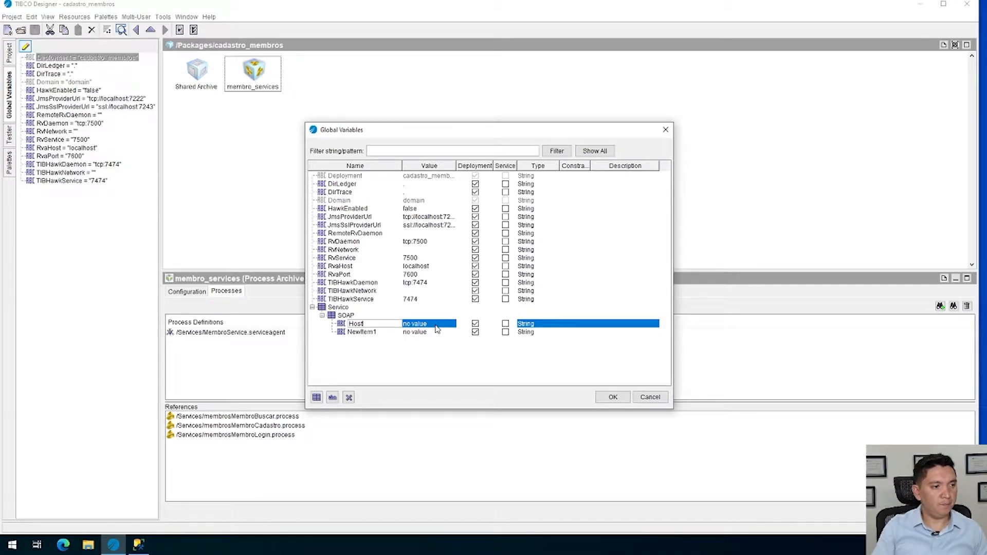
Set the value of the Host variable to localhost
click(437, 323)
double_click(436, 324)
key(ctrl+a)
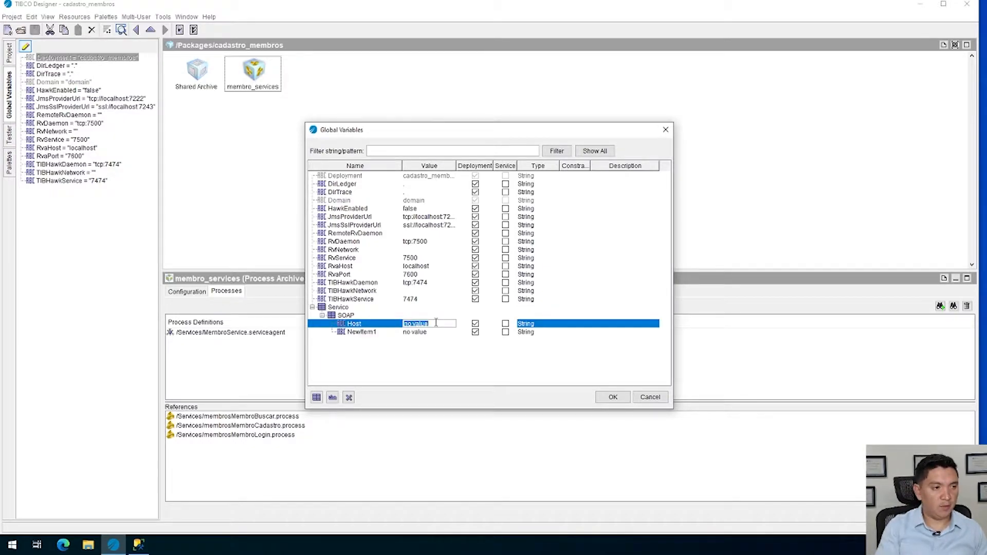
text(localhost)
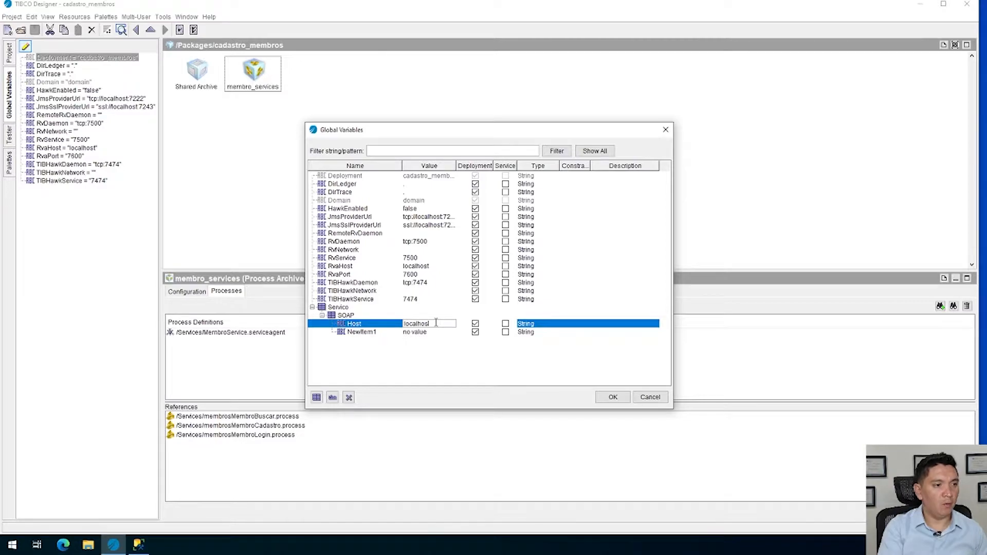
Rename the second variable in the SOAP group as Port
click(372, 334)
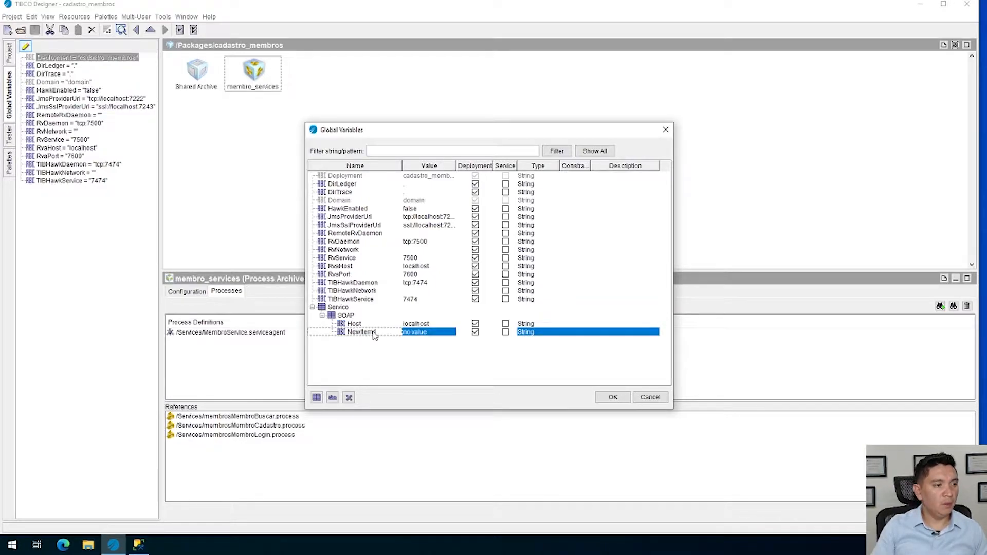
click(360, 318)
click(361, 332)
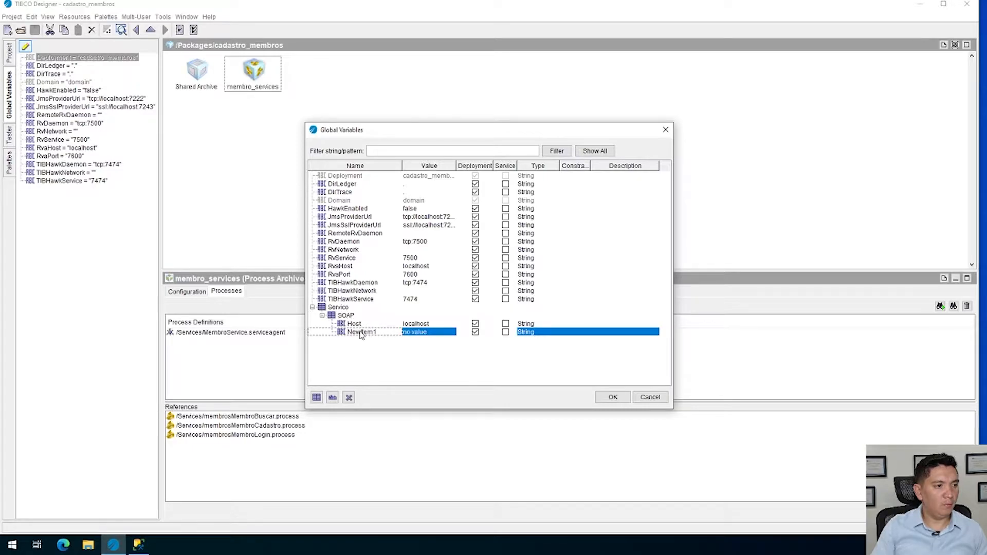
double_click(377, 332)
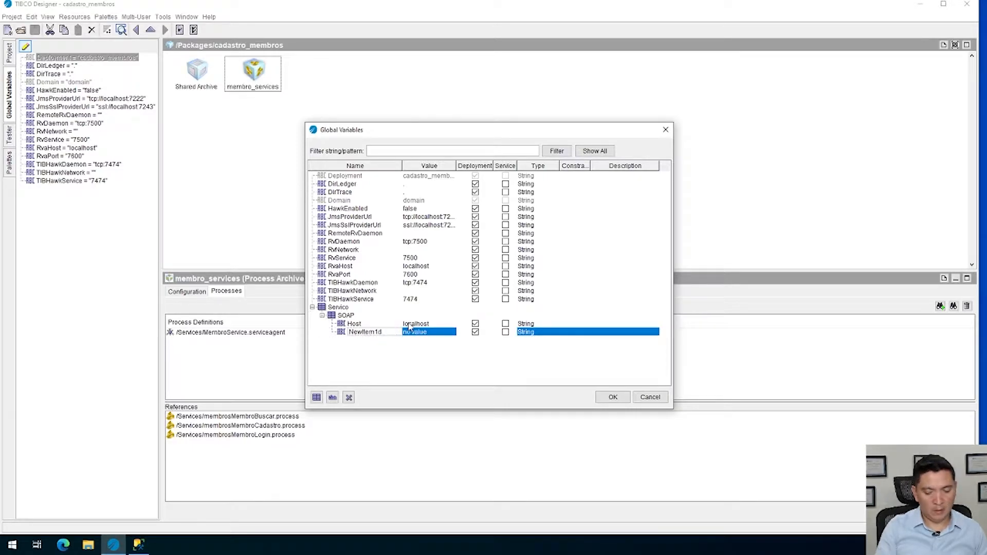
key(ctrl+a)
text(Por)
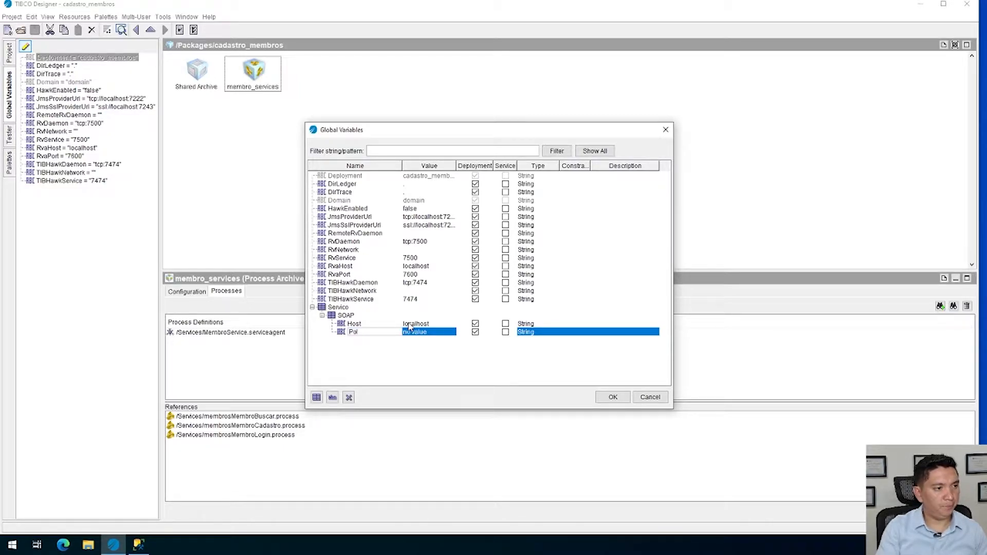
key(Tab)
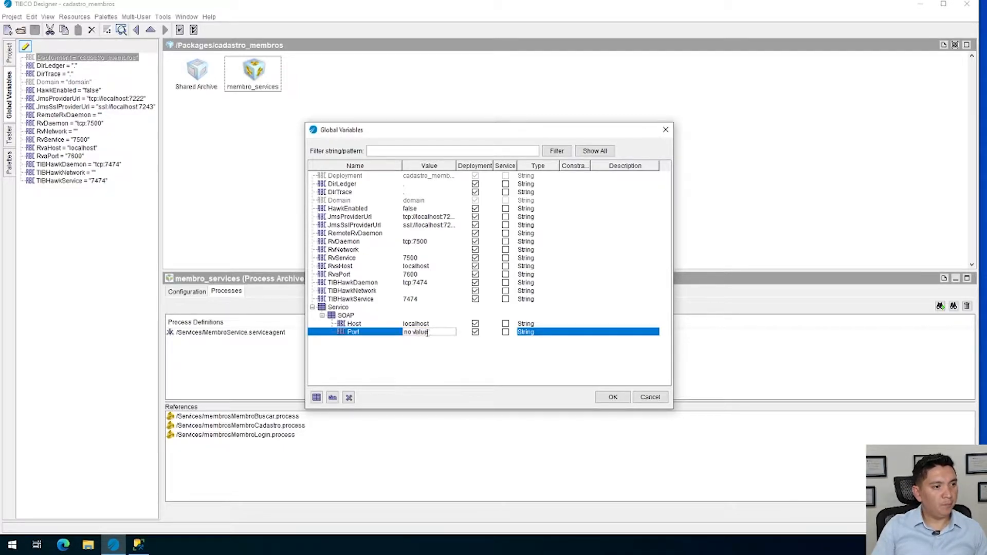
Set the Port variable's value to 8000, accept the global variables and save the project
text(82)
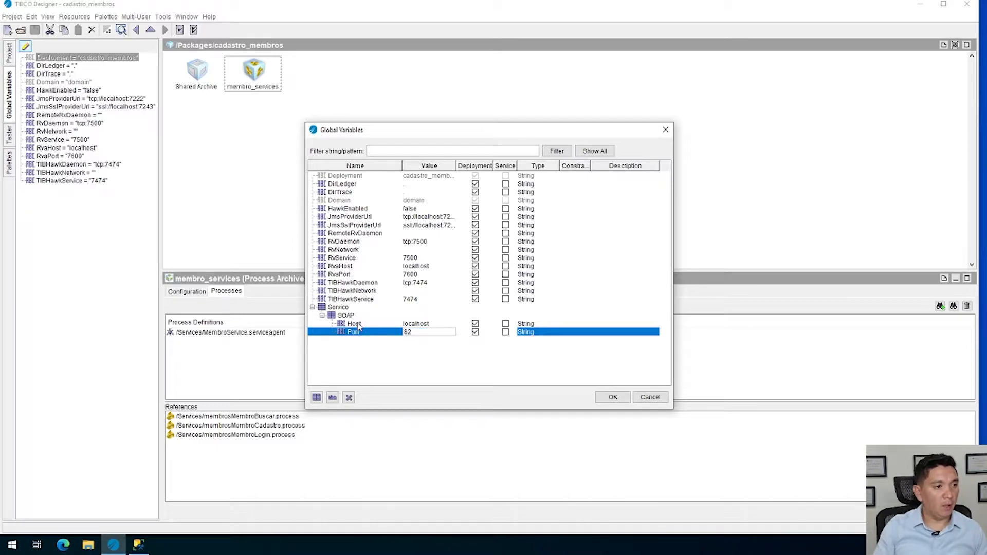
text(00)
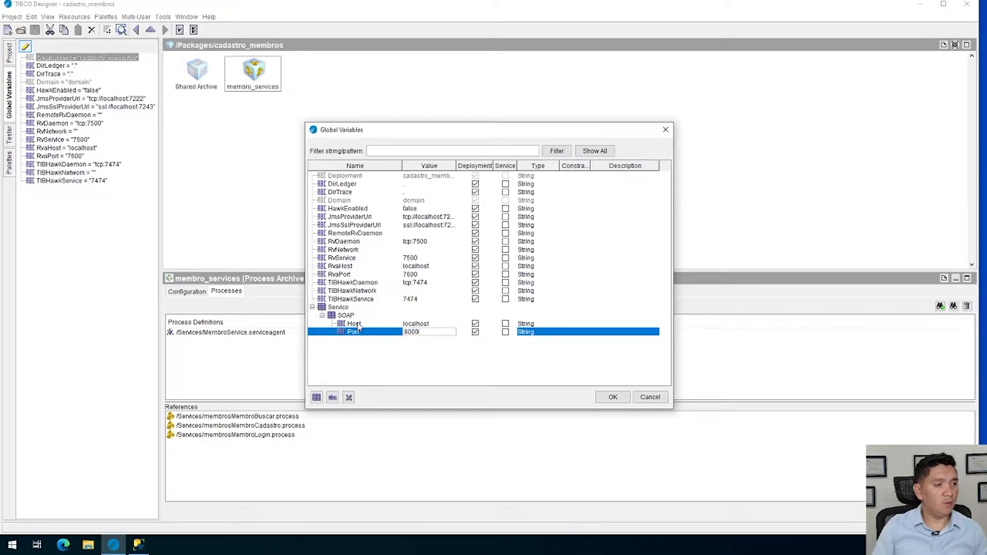
click(614, 398)
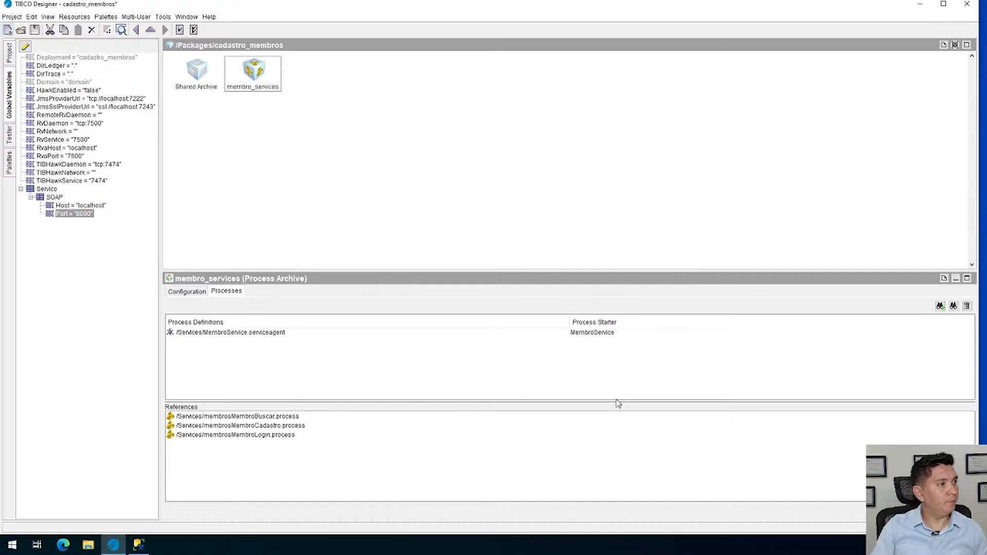
click(35, 30)
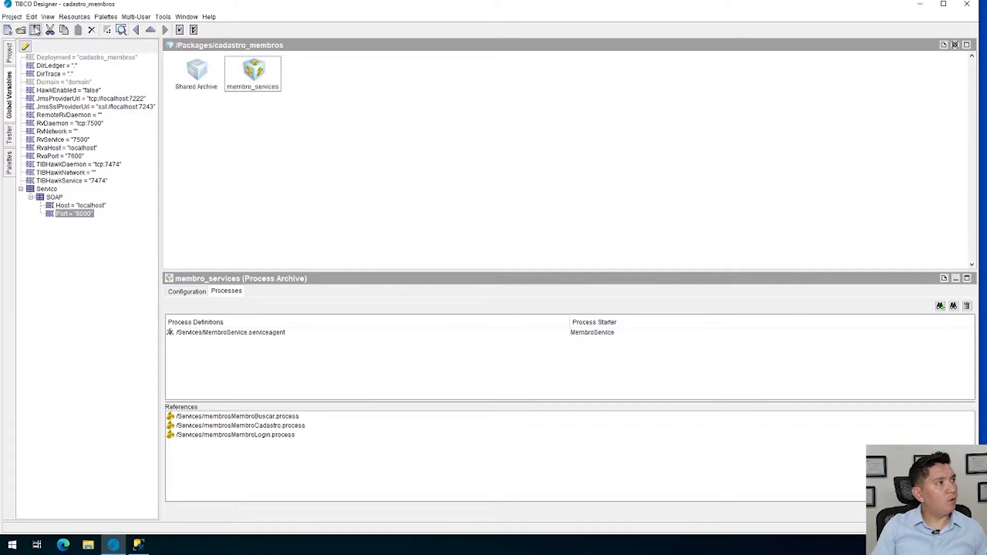
Open the configuration of the HTTP_SOAP connection in the project's Resources folder
click(9, 55)
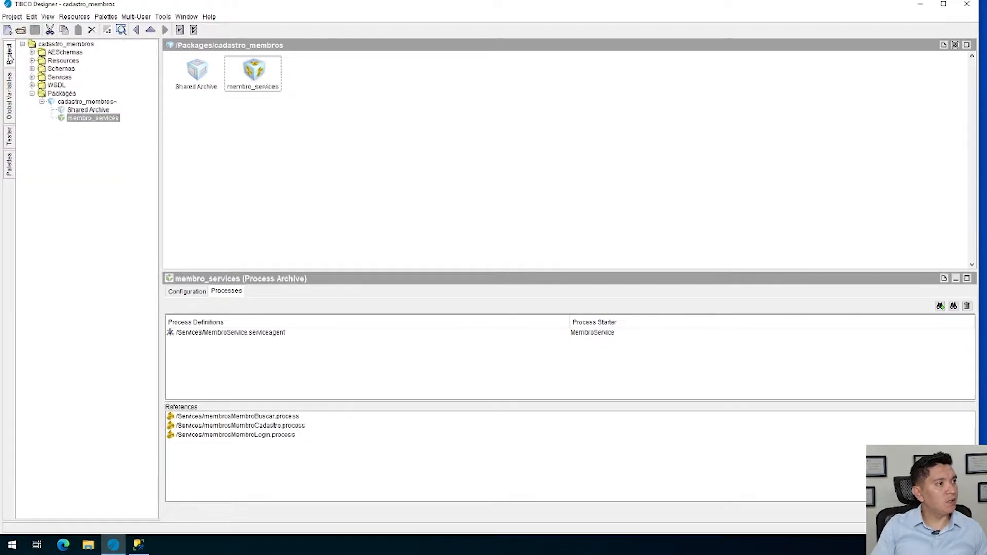
click(33, 77)
click(75, 86)
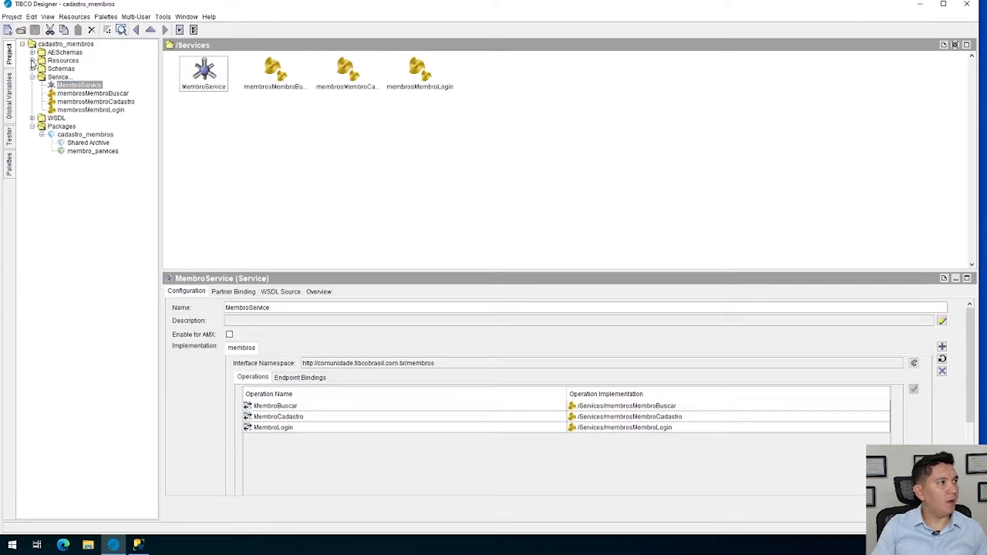
click(31, 60)
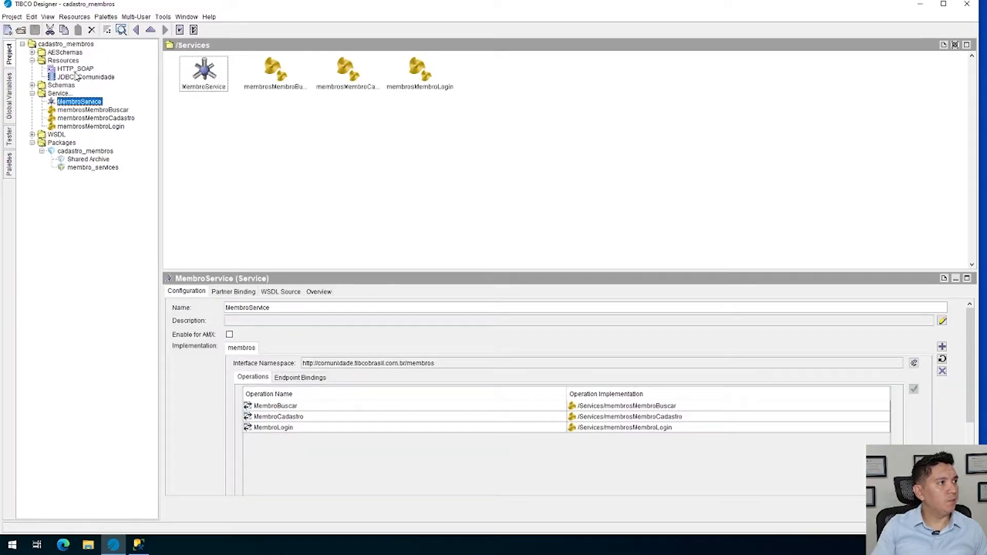
click(83, 70)
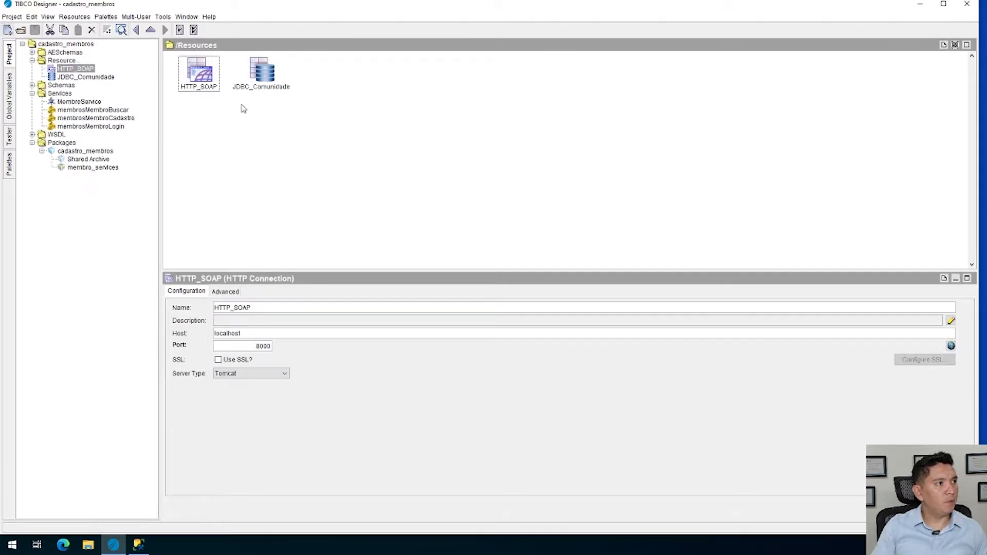
Replace the Host value of the HTTP_SOAP connection with a reference to the SOAP group's Host global variable
drag(258, 332, 148, 324)
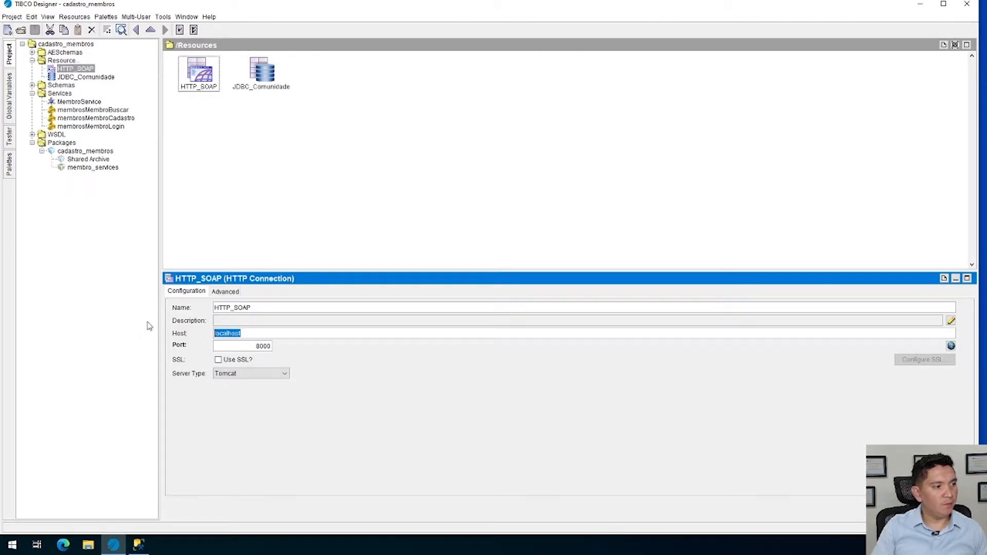
key(BackSpace)
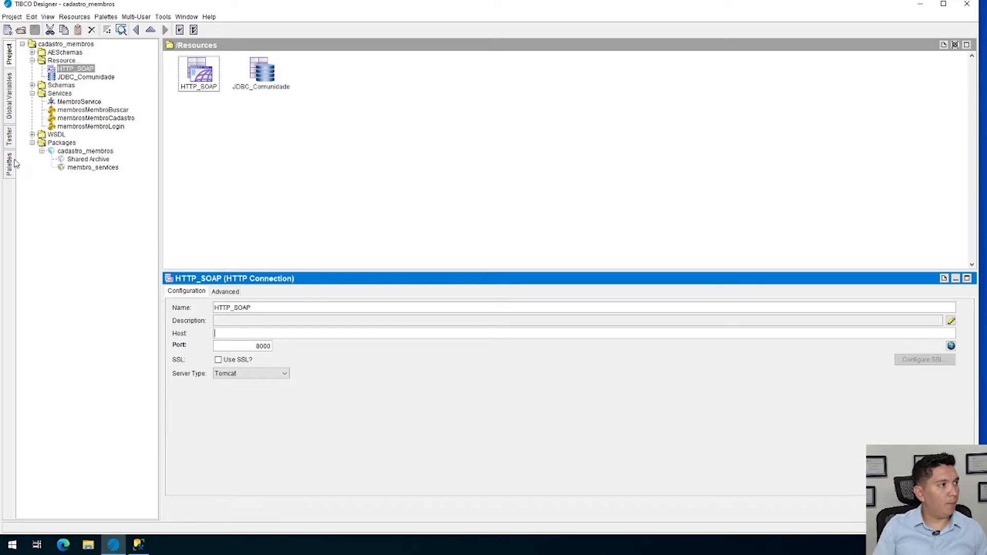
click(9, 98)
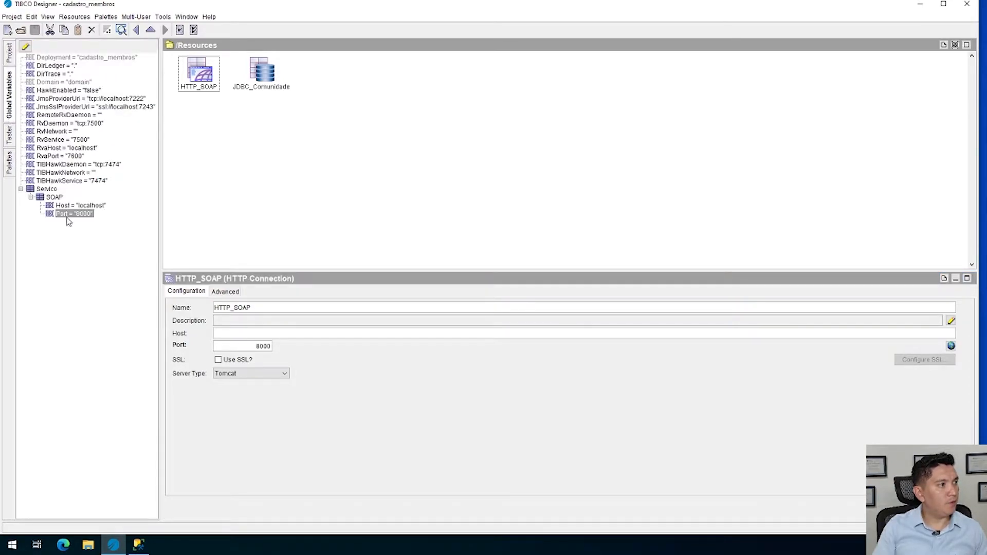
drag(87, 206, 255, 332)
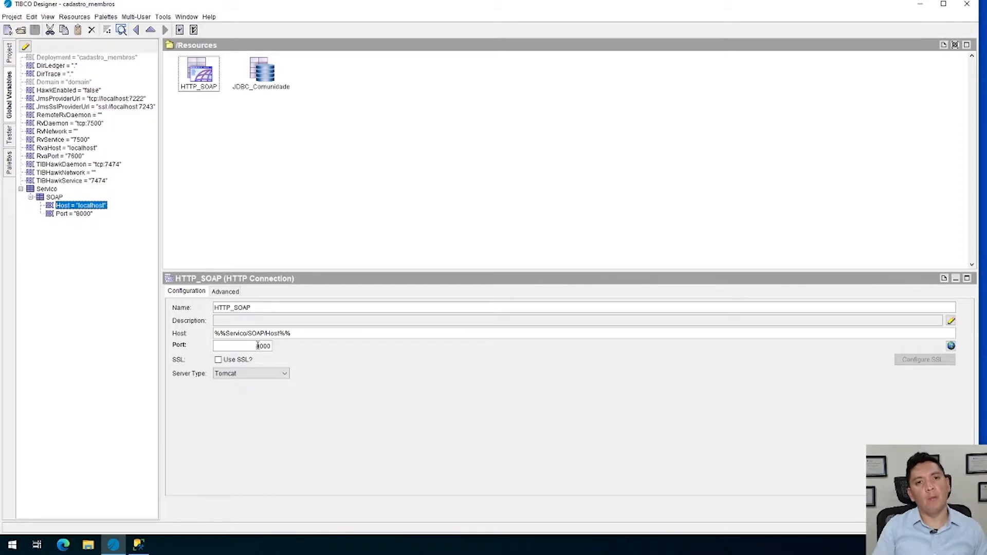
Make the HTTP_SOAP connection's Port accept a global variable and bind it to the SOAP group's Port variable
click(951, 346)
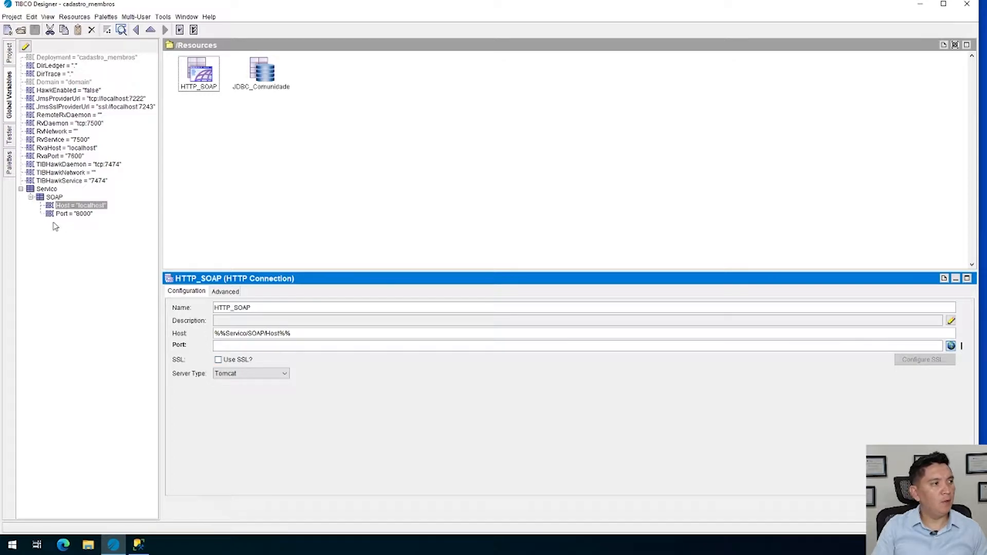
drag(66, 214, 229, 346)
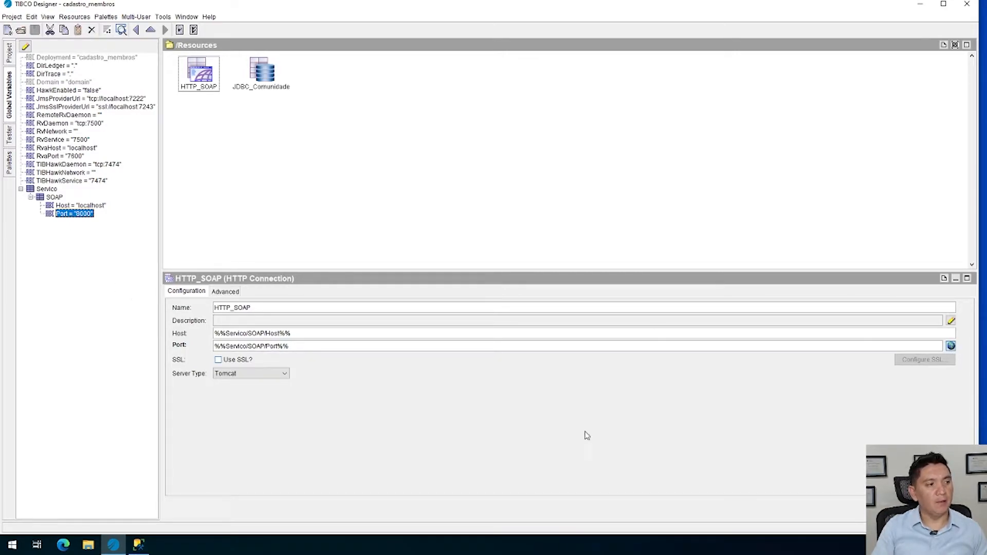
click(215, 308)
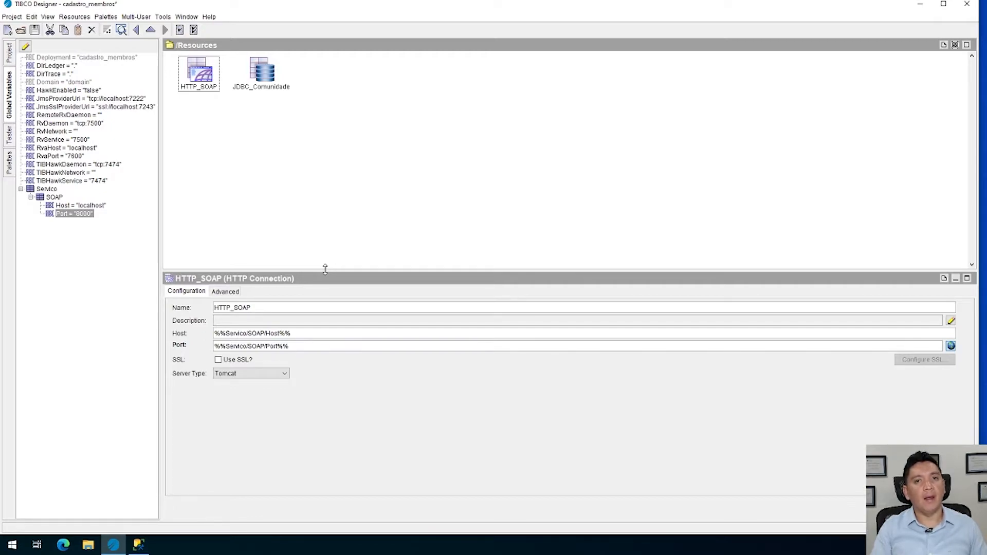
click(226, 293)
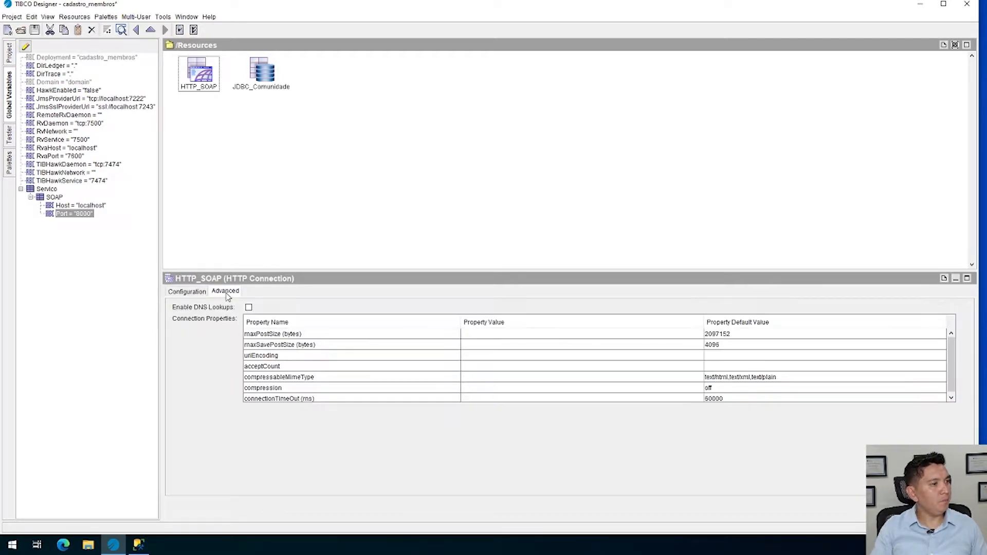
click(180, 291)
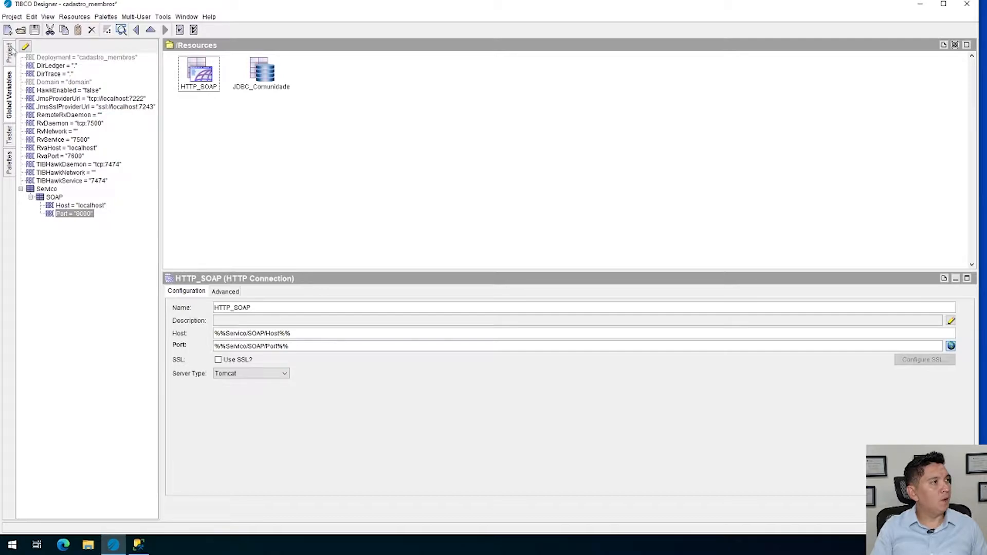
Reopen the global variables for editing and create a nested group named JDBC alongside the SOAP group
click(25, 47)
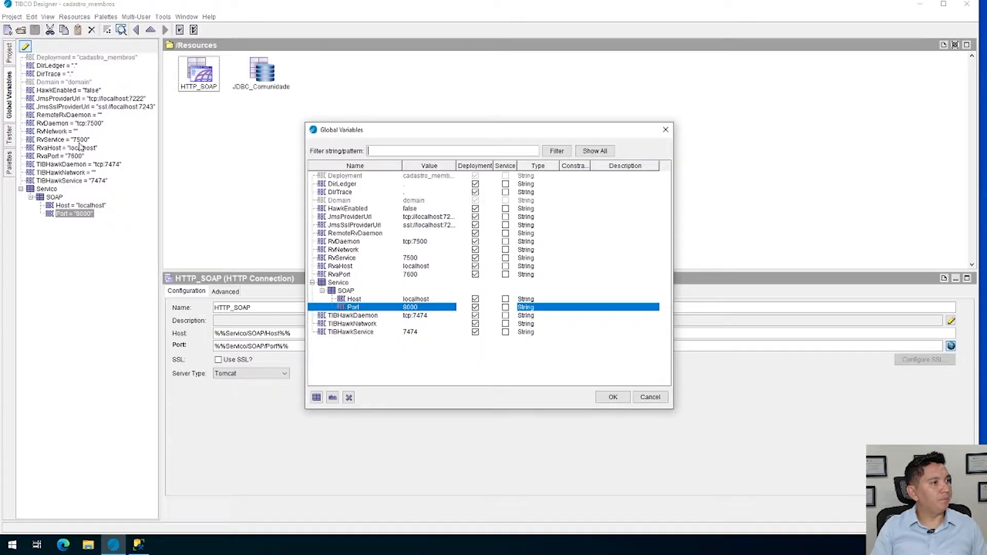
click(343, 284)
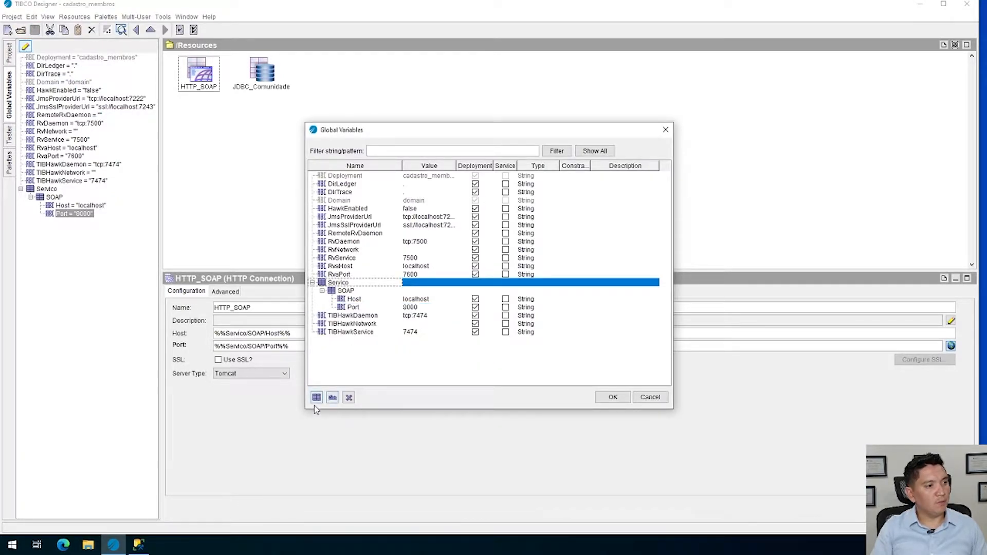
click(316, 398)
double_click(381, 299)
text(JDBC)
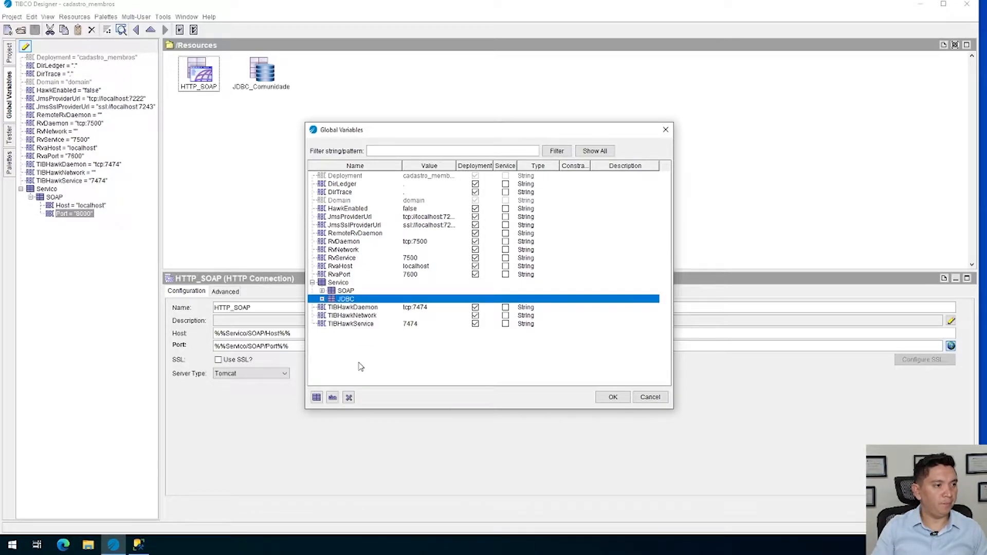
Add three variables to the JDBC group
click(333, 398)
click(333, 397)
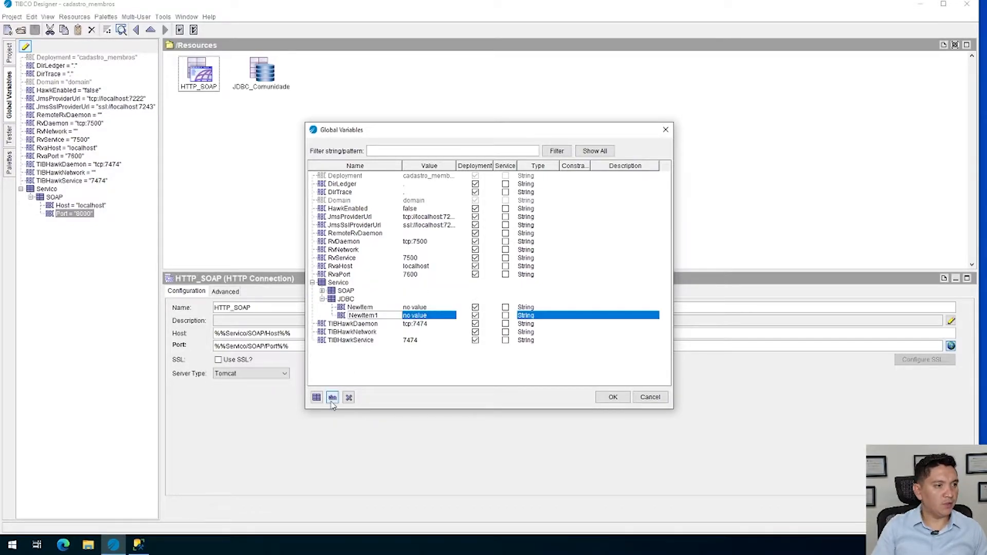
click(333, 402)
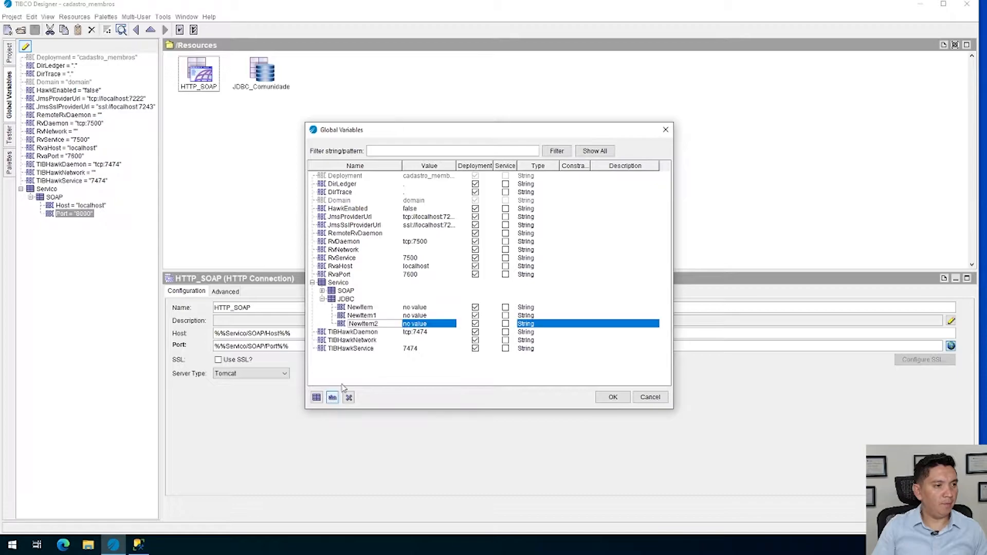
Name the first two variables of the JDBC group Host and Port
click(377, 309)
click(378, 308)
text(Host)
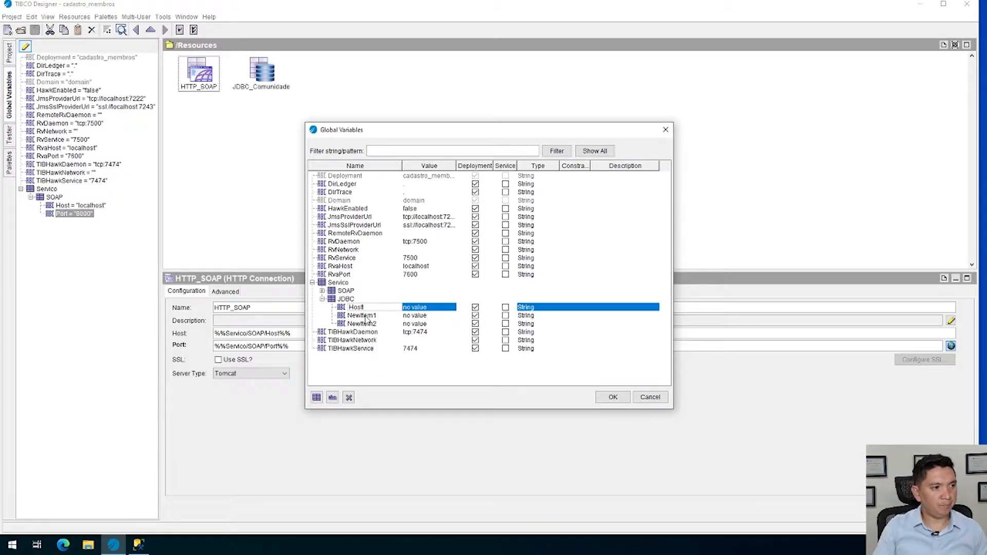
click(366, 316)
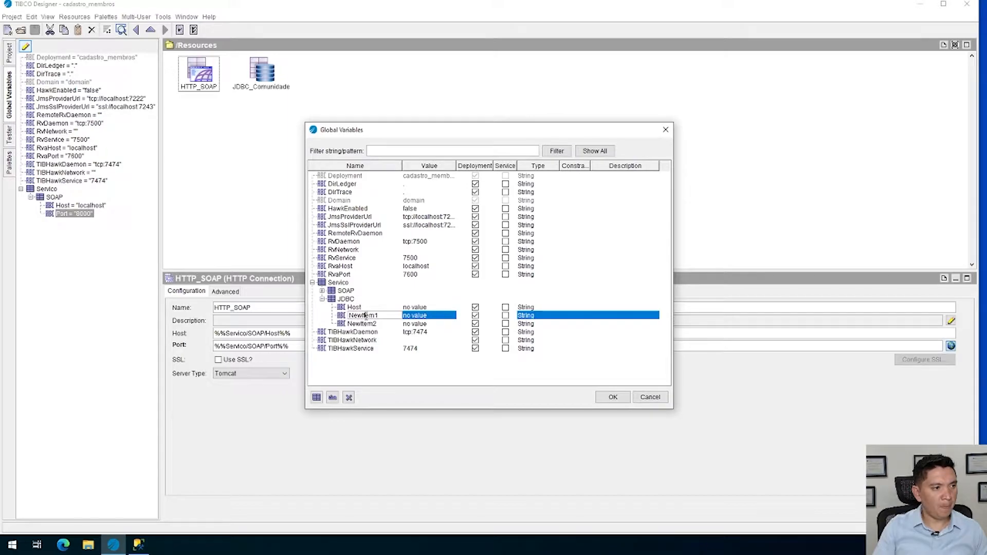
click(383, 316)
text(Pl)
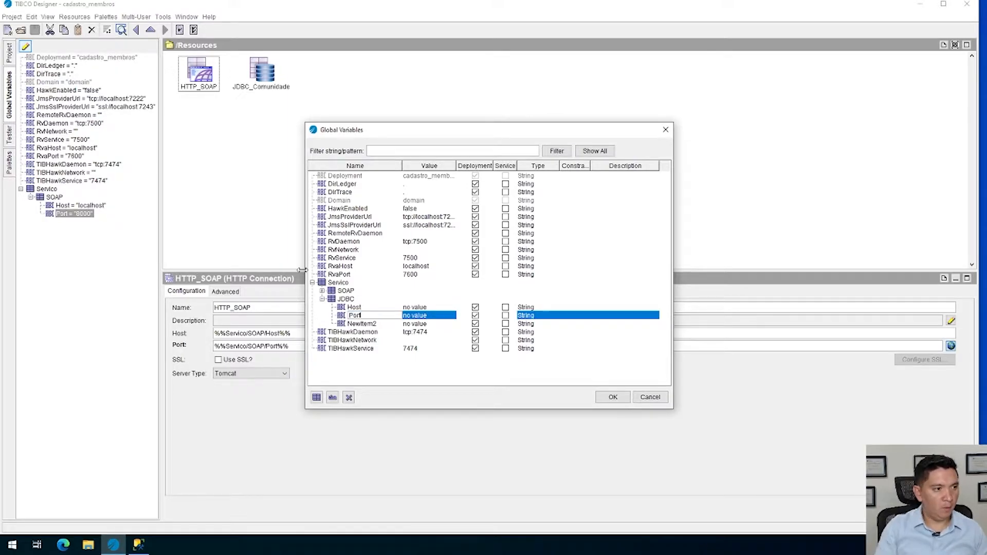
Name the third variable of the JDBC group Database and accept the global variable changes
click(373, 323)
click(373, 324)
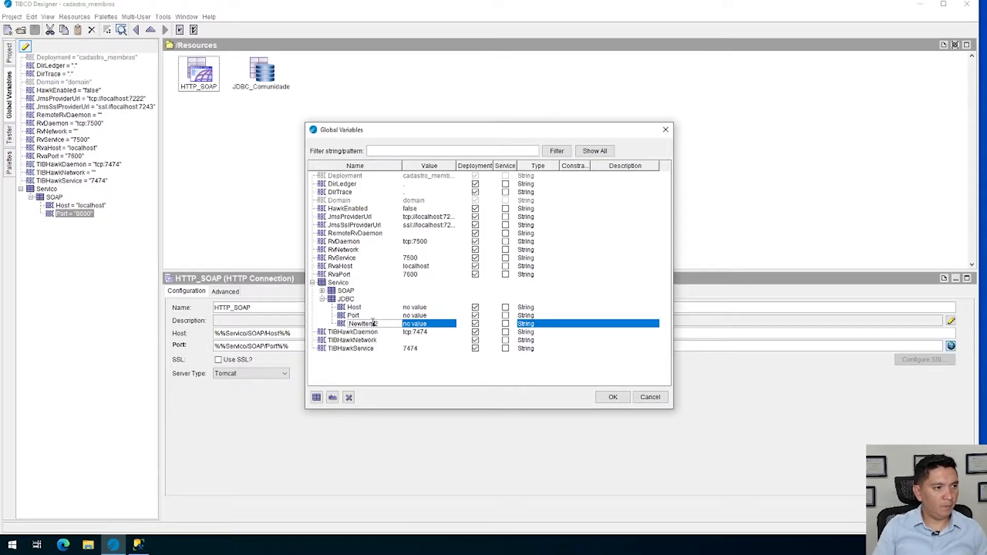
double_click(373, 323)
text(Di)
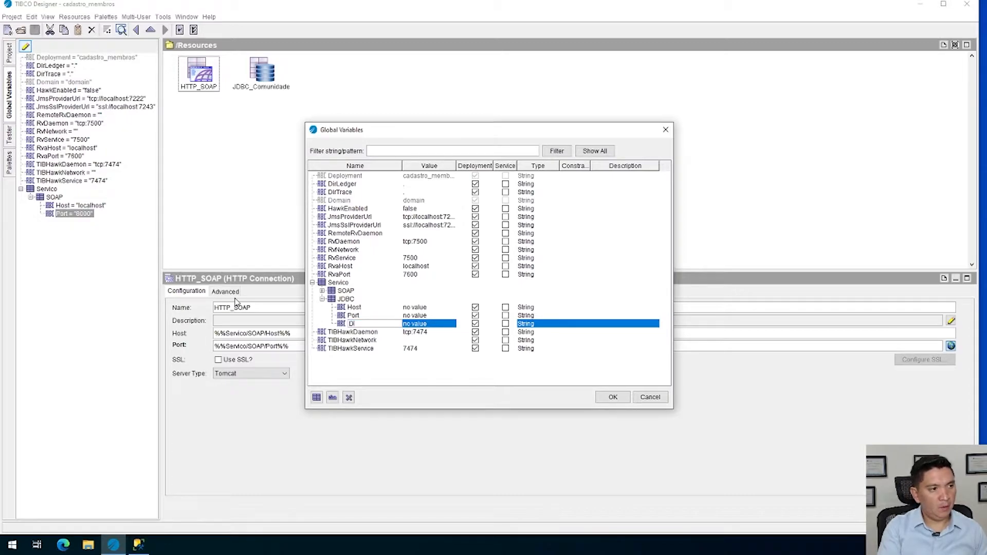
text(tabase)
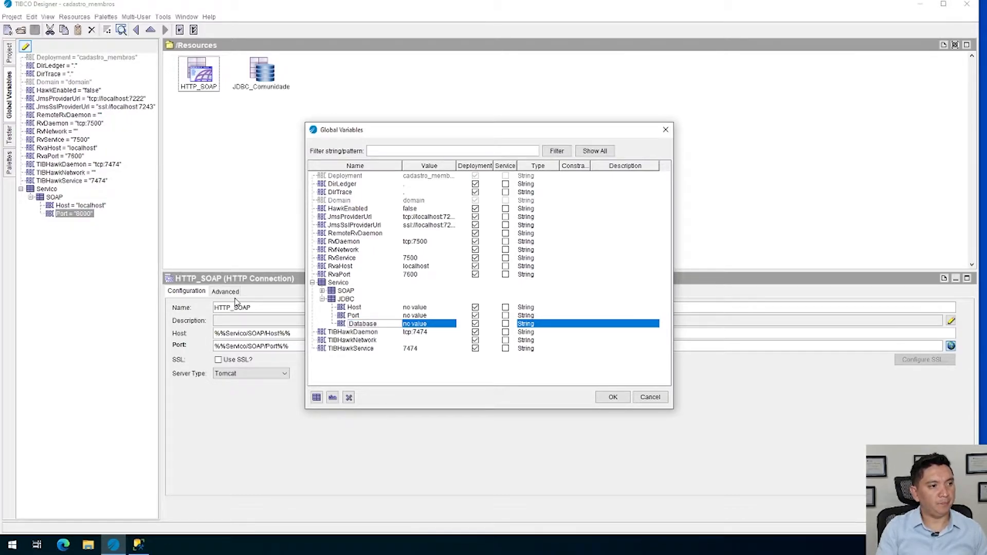
key(Return)
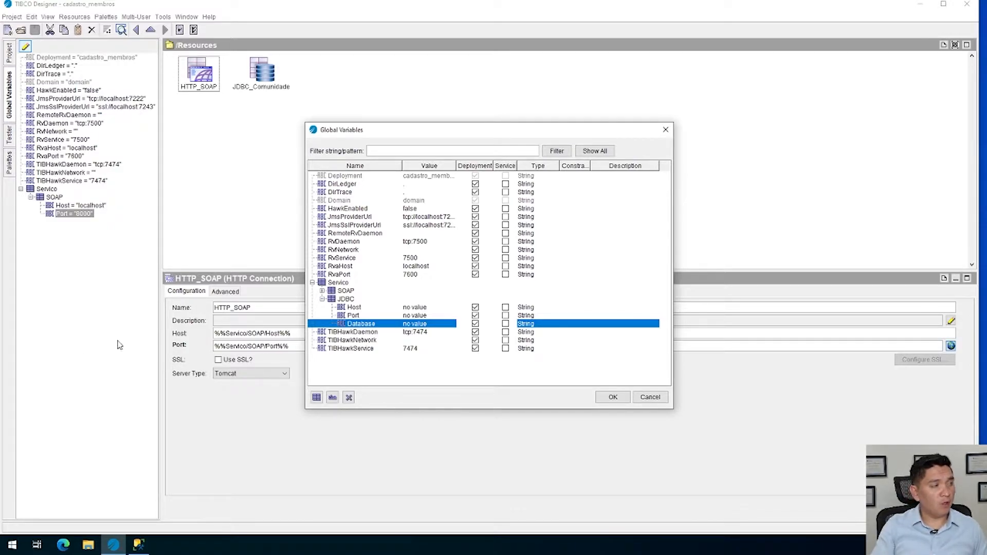
click(613, 398)
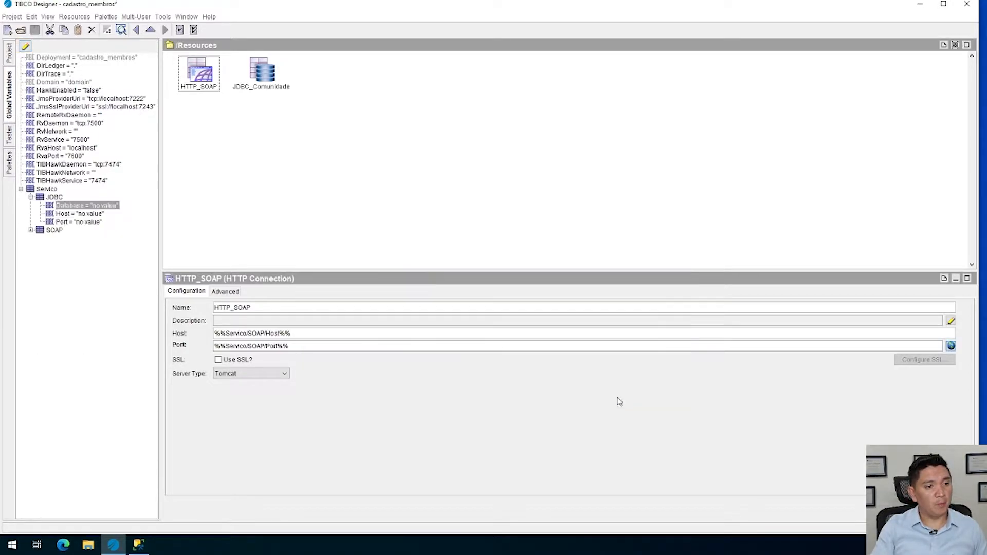
Save the project and open the configuration of the JDBC_Comunidade connection
click(34, 29)
click(9, 53)
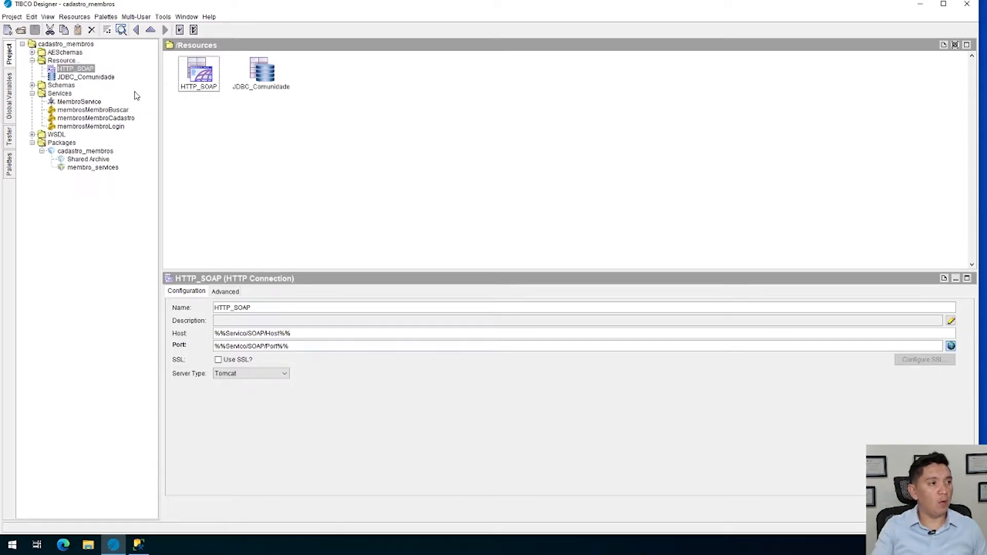
click(80, 78)
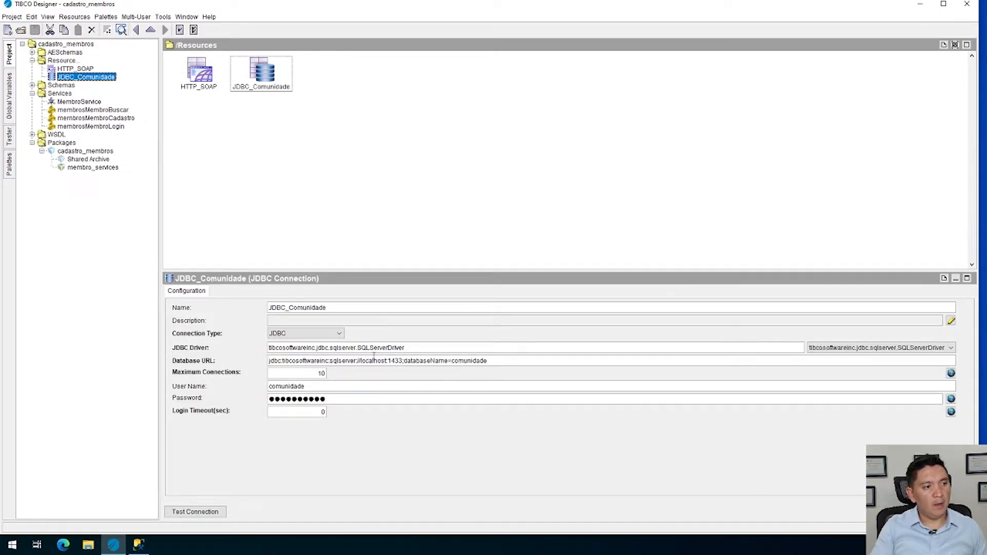
Replace localhost in the JDBC_Comunidade Database URL with the Servico/JDBC/Host global variable
click(381, 361)
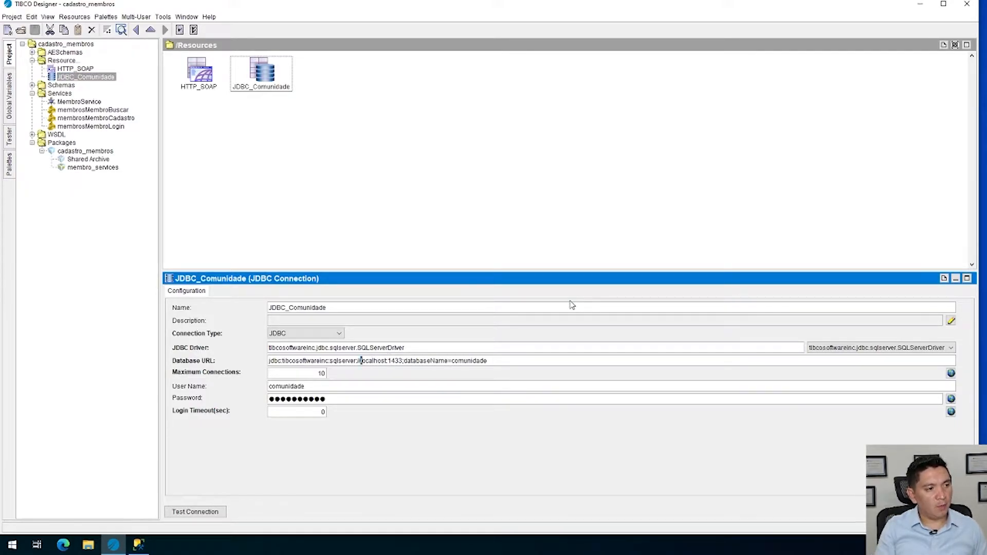
key(shift+Right)
key(shift+Right)
key(shift+Right)
key(shift+Right)
key(shift+Right)
key(shift+Right)
key(BackSpace)
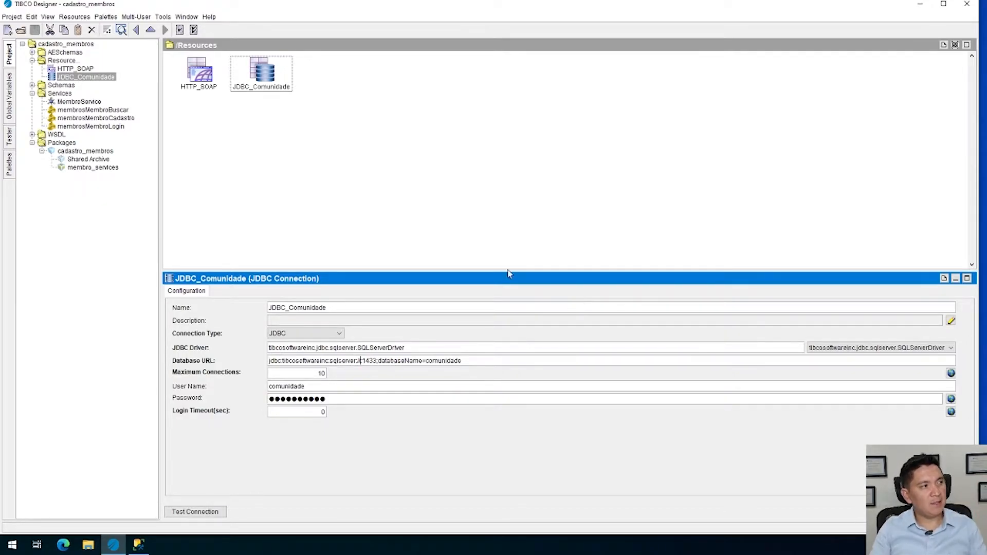
click(8, 107)
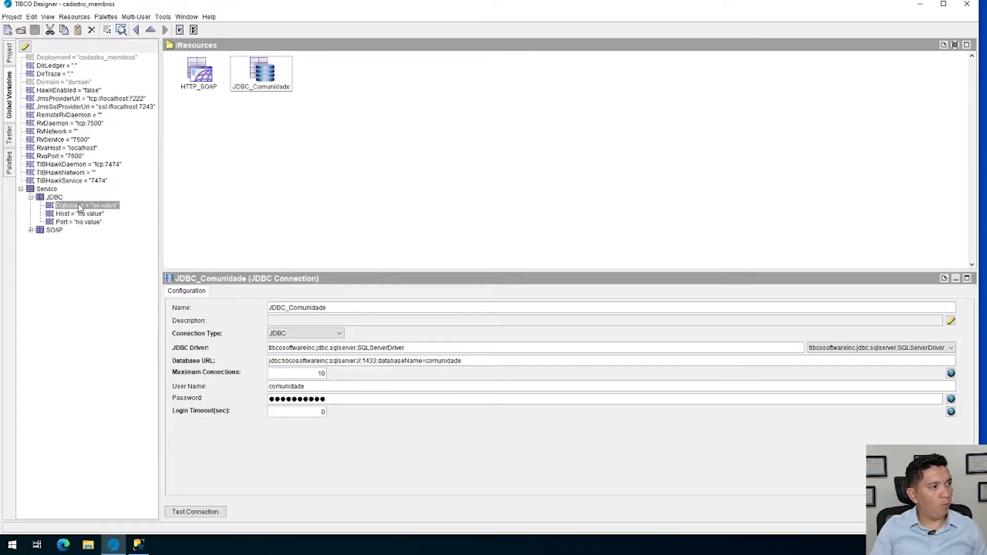
click(61, 214)
drag(61, 214, 350, 357)
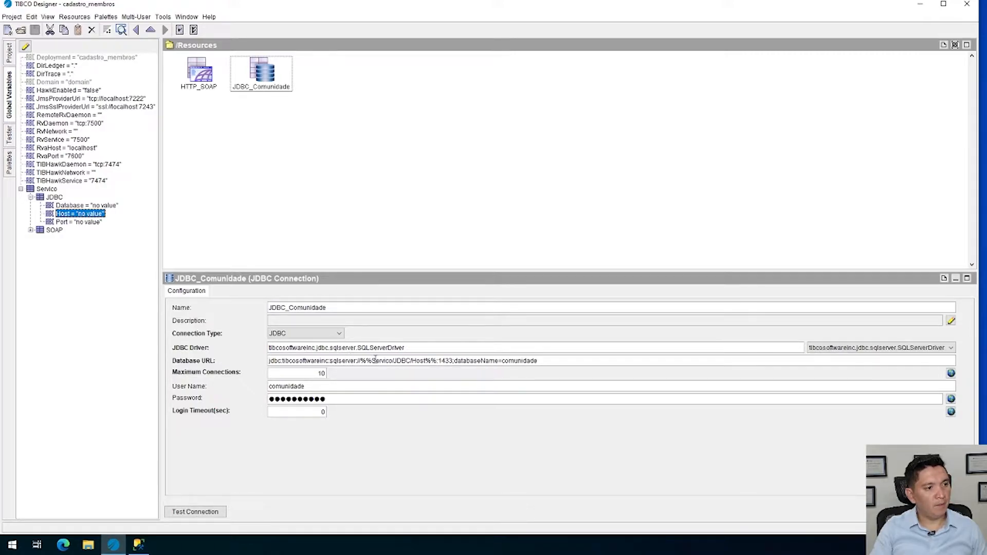
Replace port 1433 in the Database URL with the Servico/JDBC/Port global variable
click(442, 361)
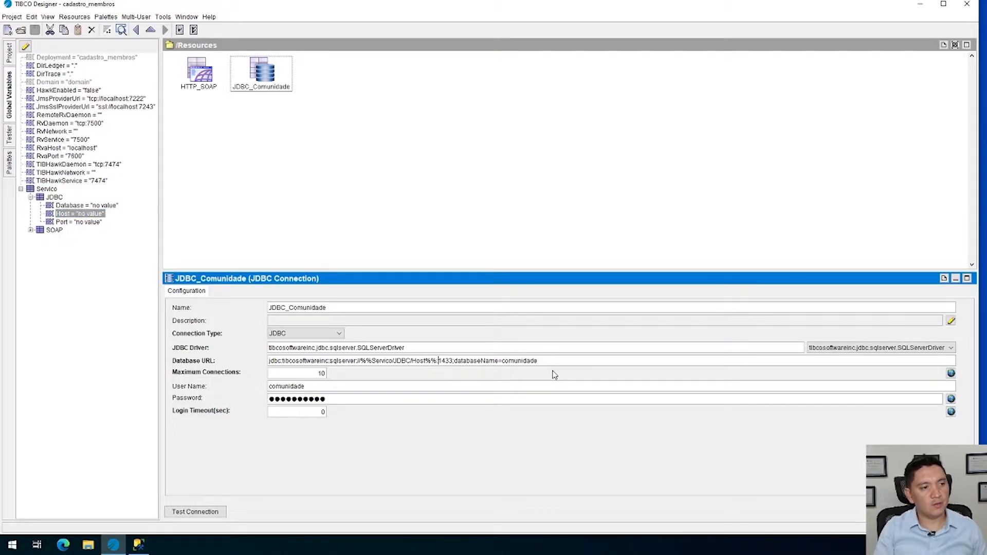
key(shift+Right)
key(shift+Right)
key(Delete)
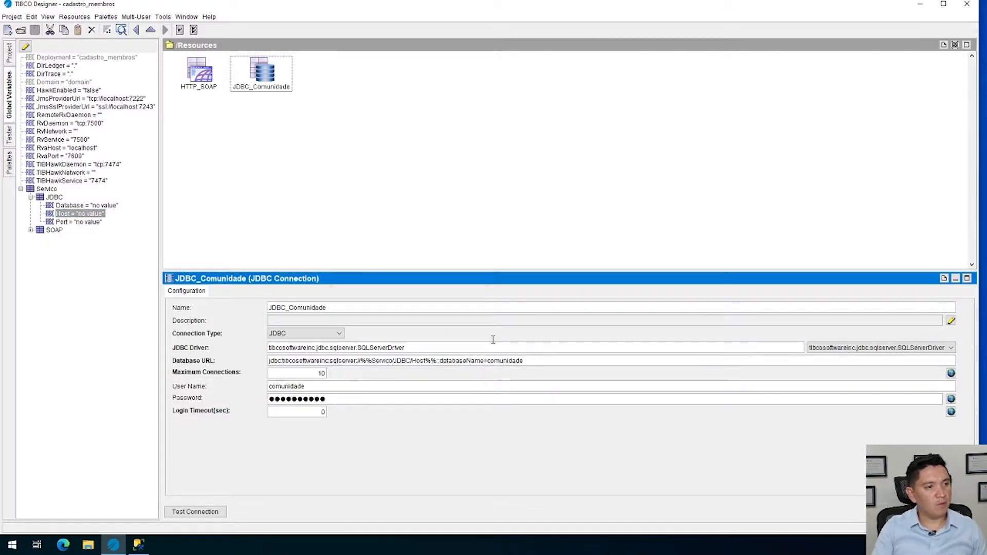
drag(84, 222, 438, 361)
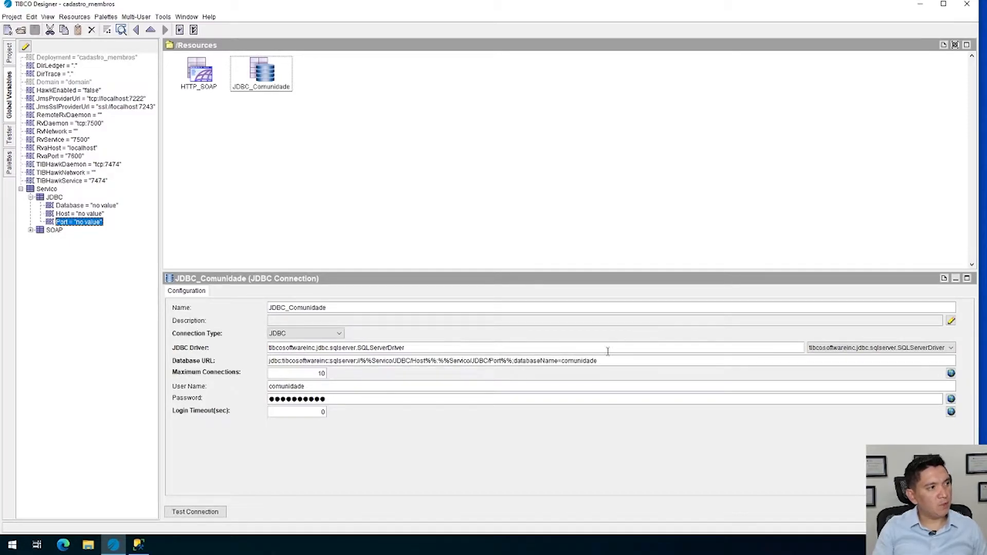
Replace the database name comunidade at the end of the URL with the Servico/JDBC/Database global variable and apply the connection changes
click(578, 361)
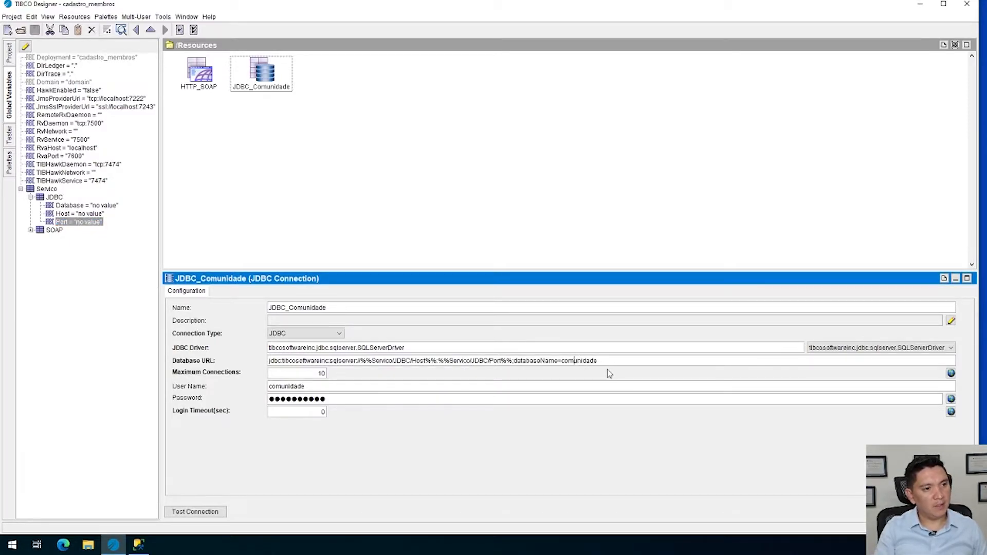
key(shift+End)
key(Delete)
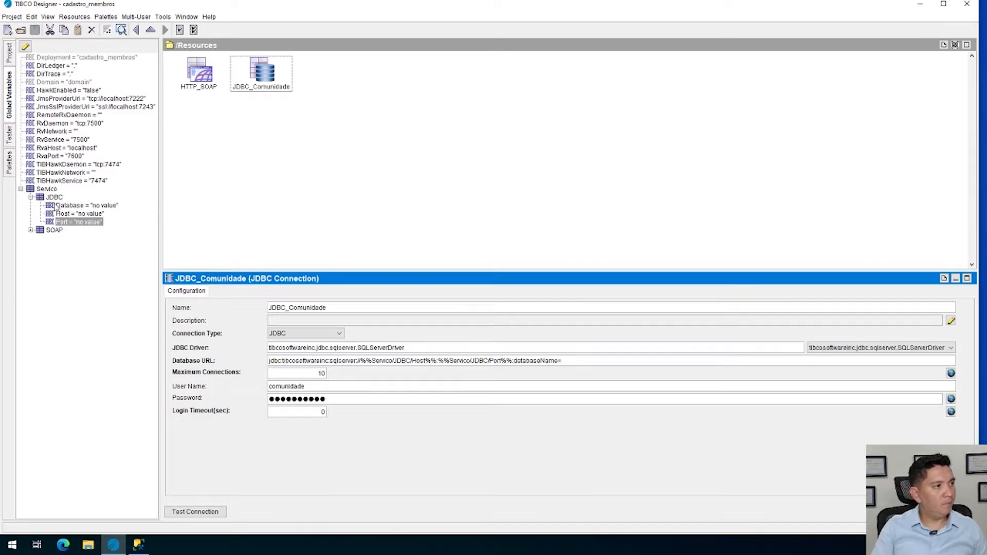
drag(72, 206, 478, 365)
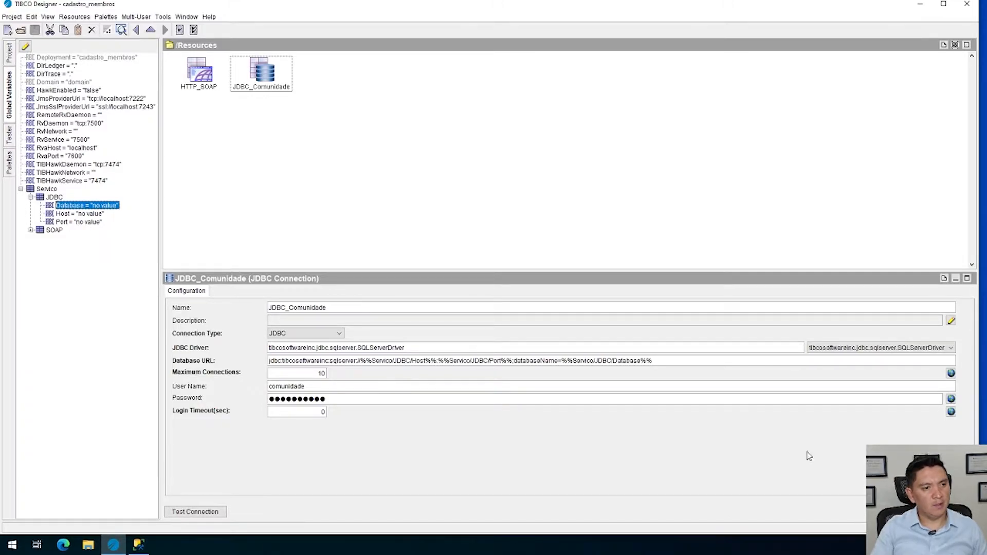
click(896, 512)
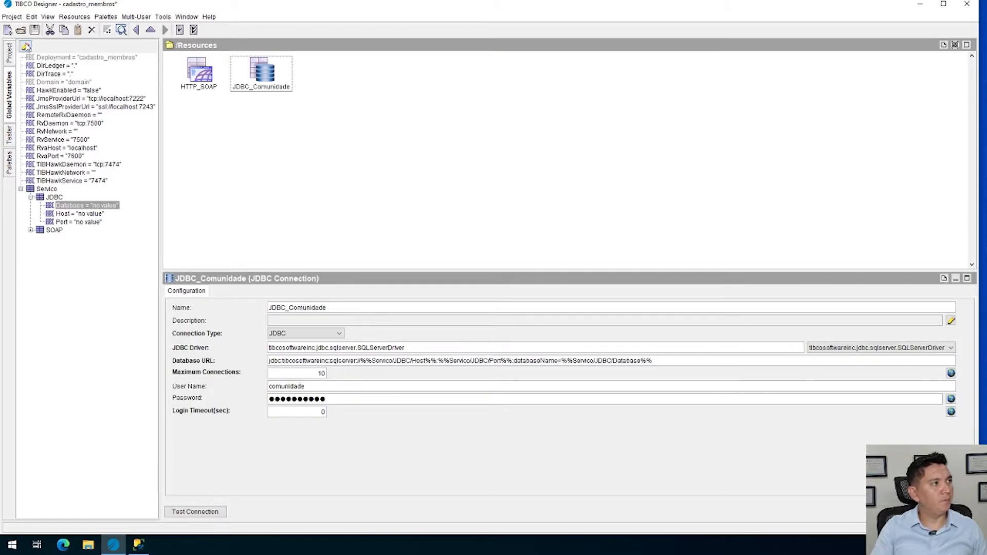
Reopen the global variables for editing and add two more variables to the JDBC group
click(25, 46)
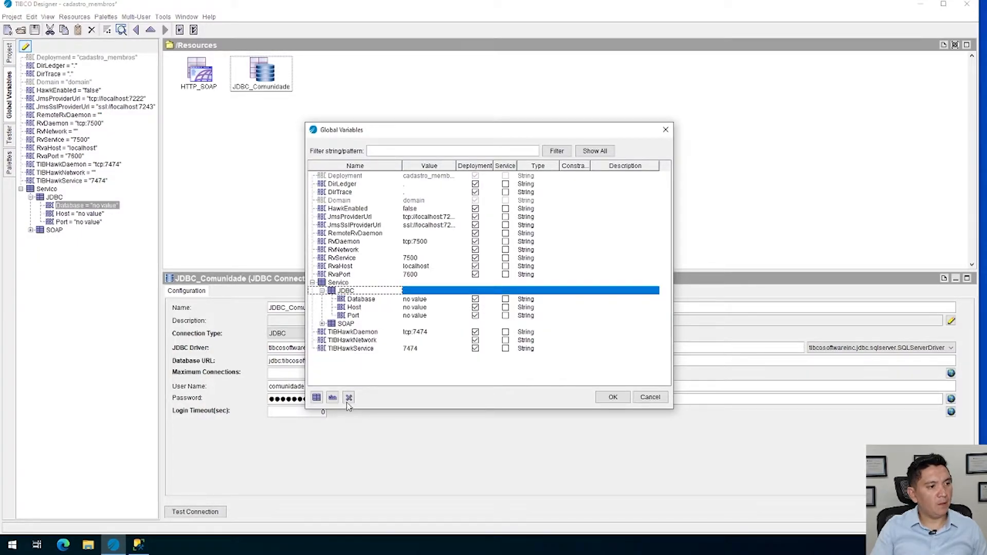
click(333, 397)
click(333, 397)
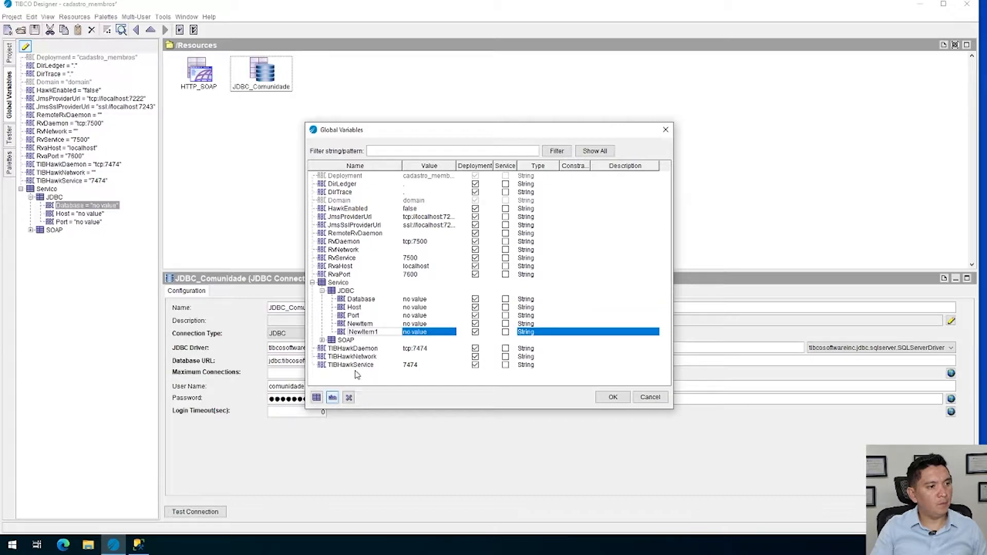
Name the first new variable of the JDBC group User
click(381, 324)
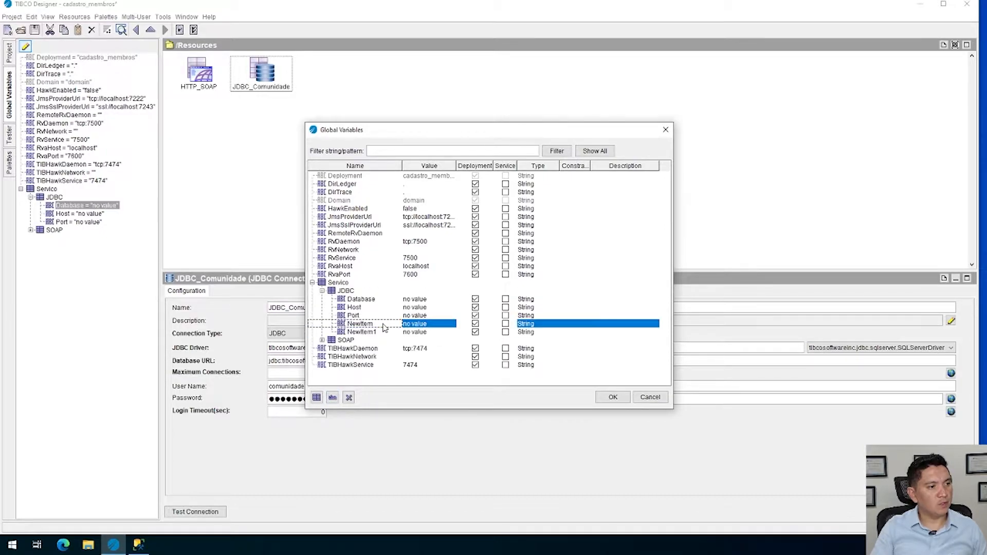
key(Down)
click(355, 324)
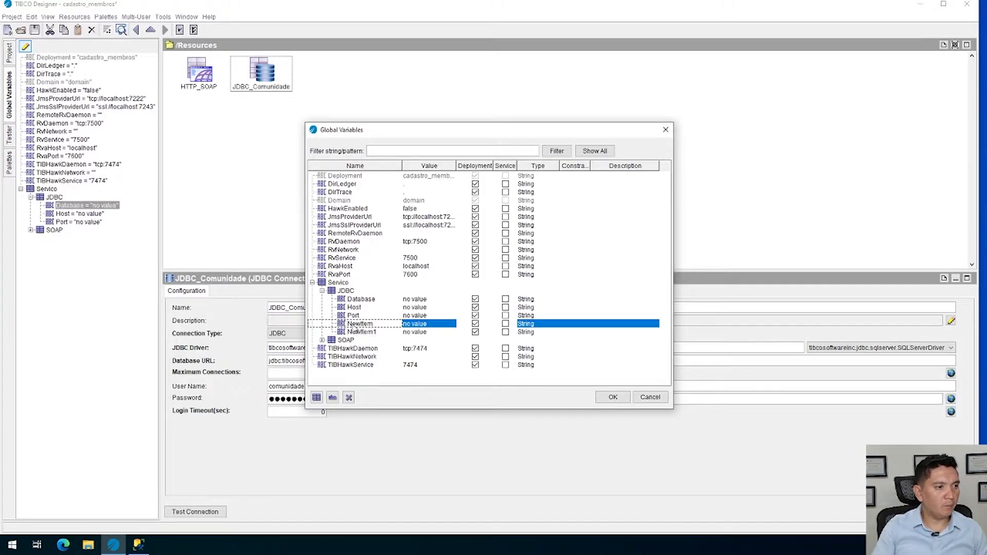
click(353, 324)
text(User)
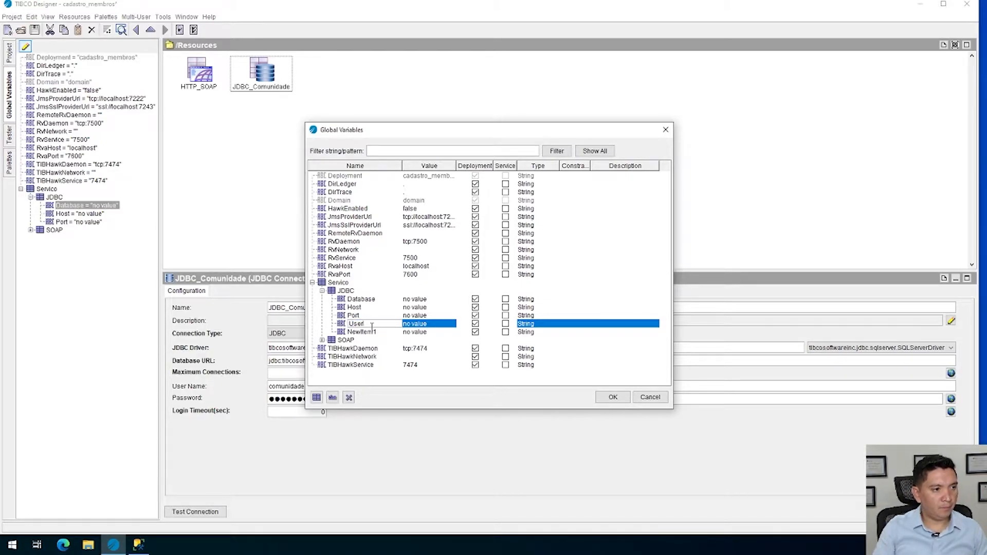
Name the second new variable of the JDBC group Password
click(366, 332)
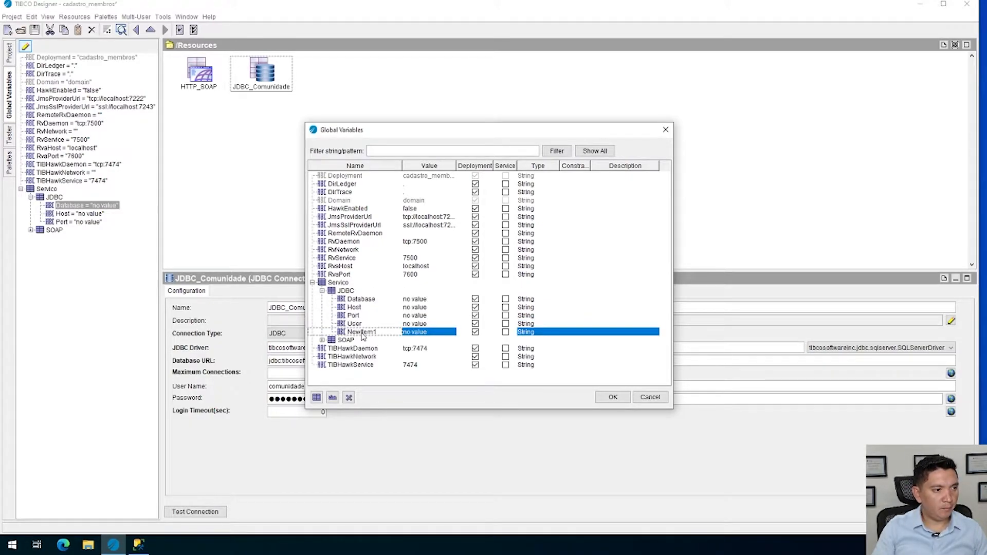
double_click(371, 333)
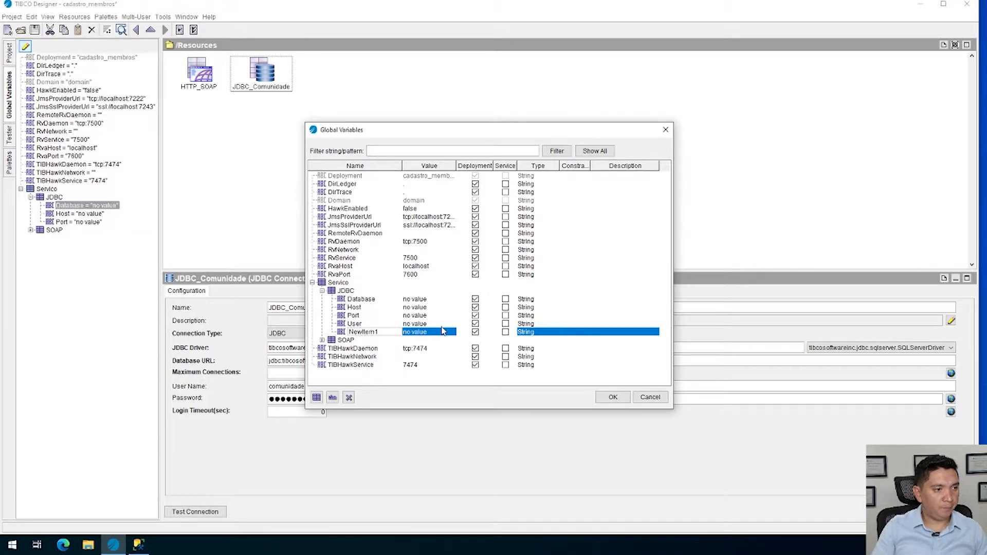
key(ctrl+a)
text(Pas)
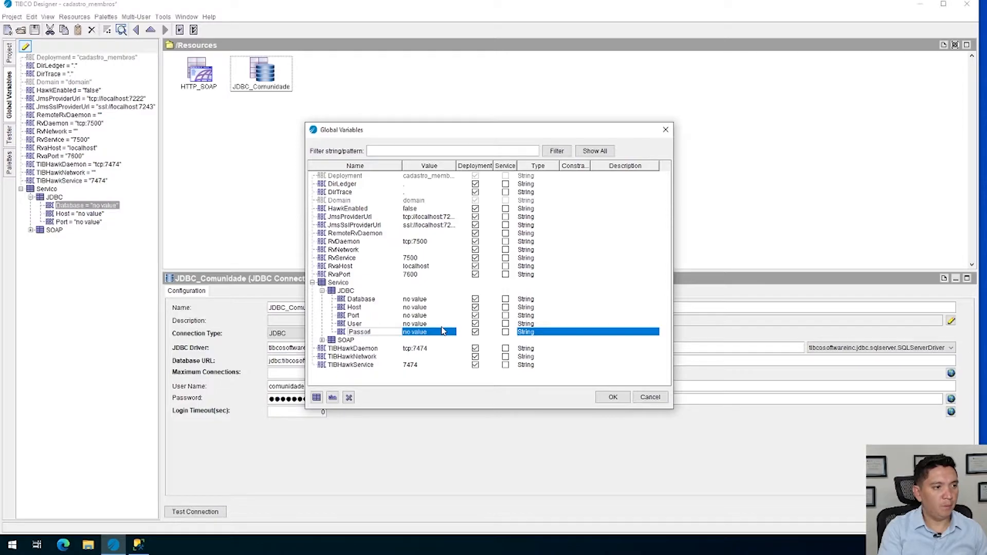
key(Return)
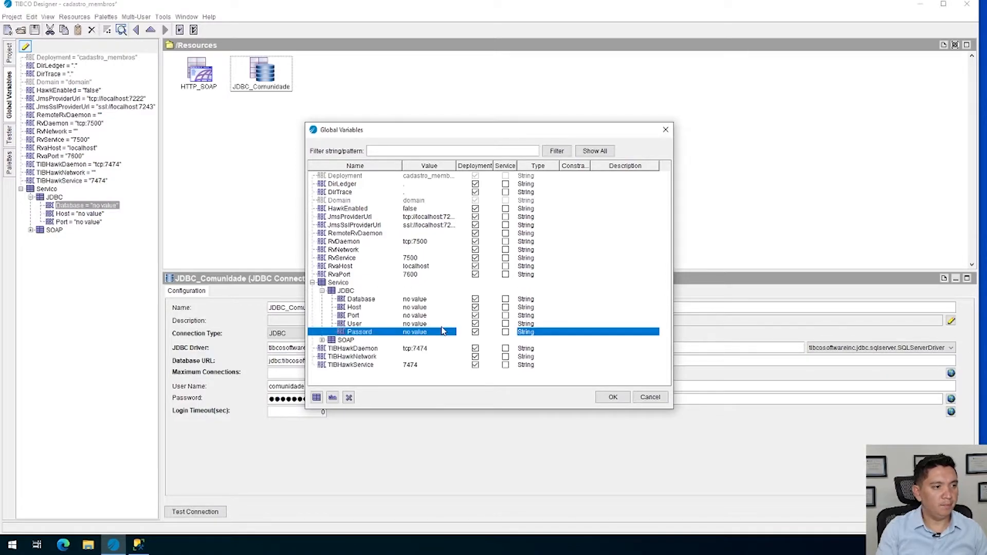
click(366, 332)
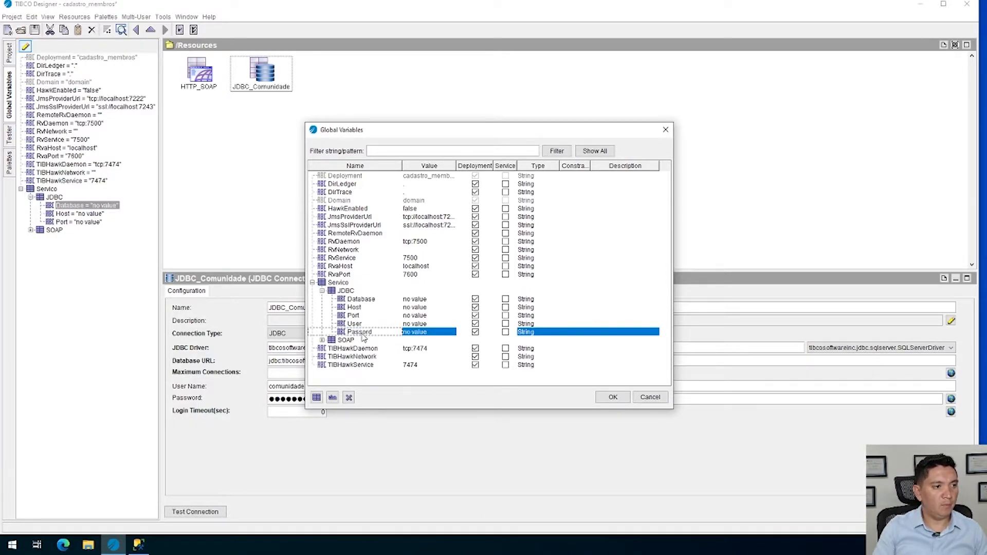
double_click(362, 334)
text(w)
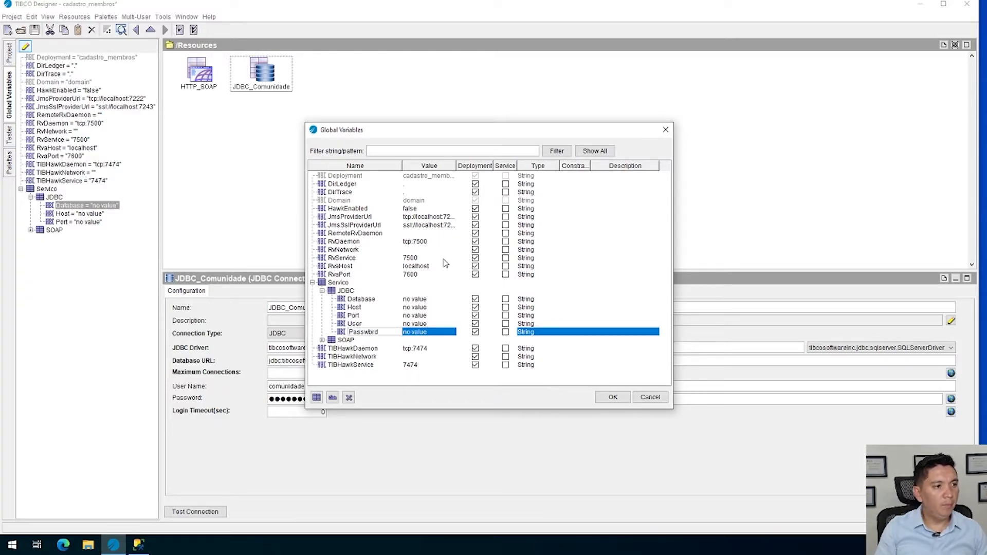
key(Return)
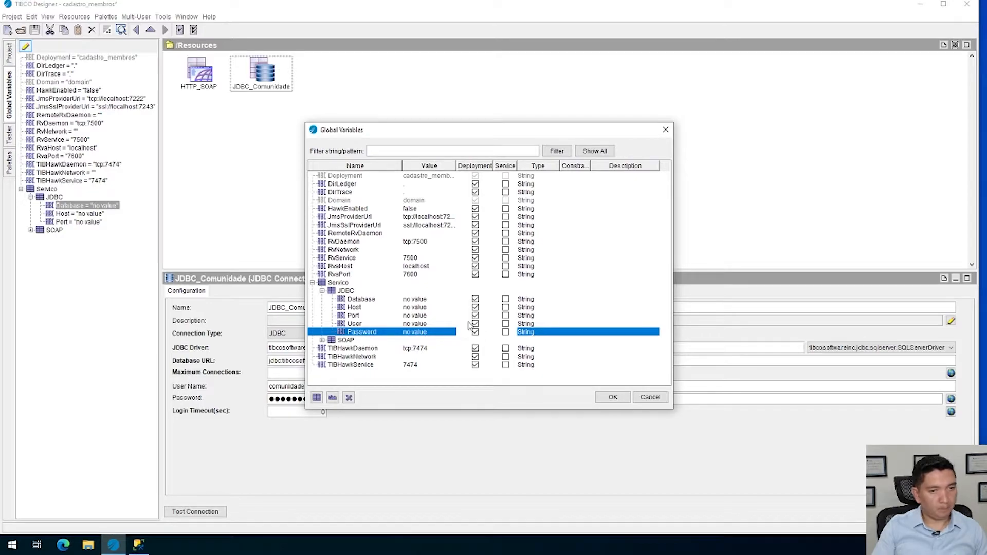
click(359, 317)
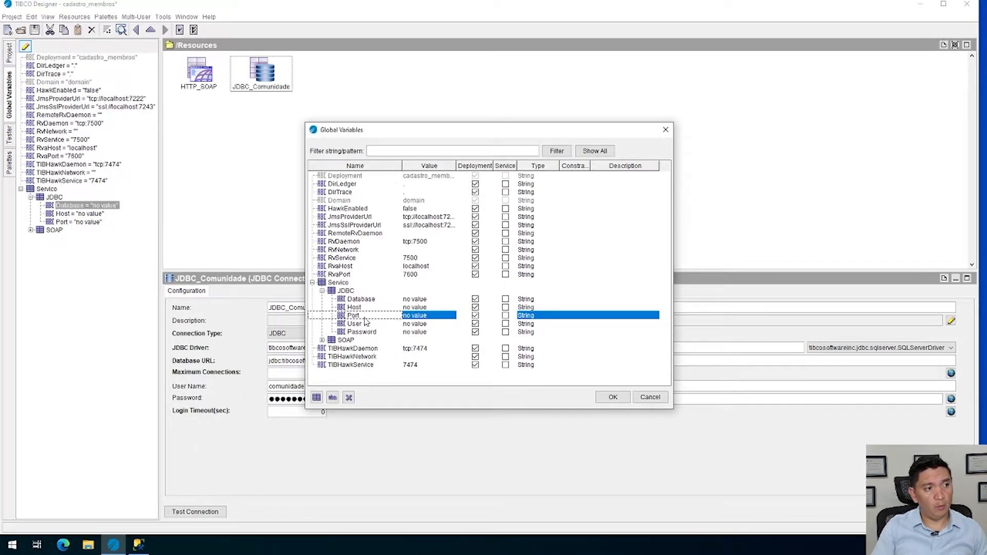
click(540, 316)
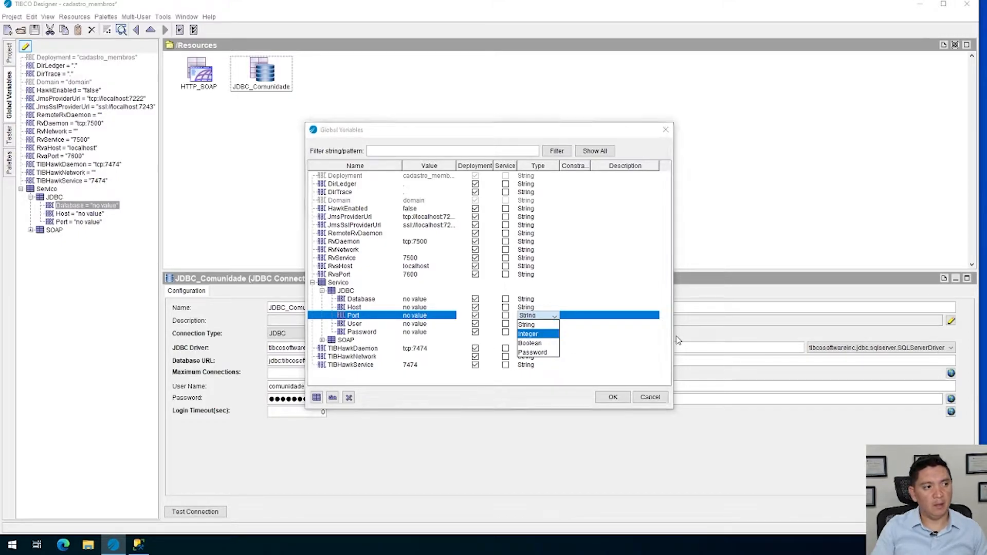
click(344, 318)
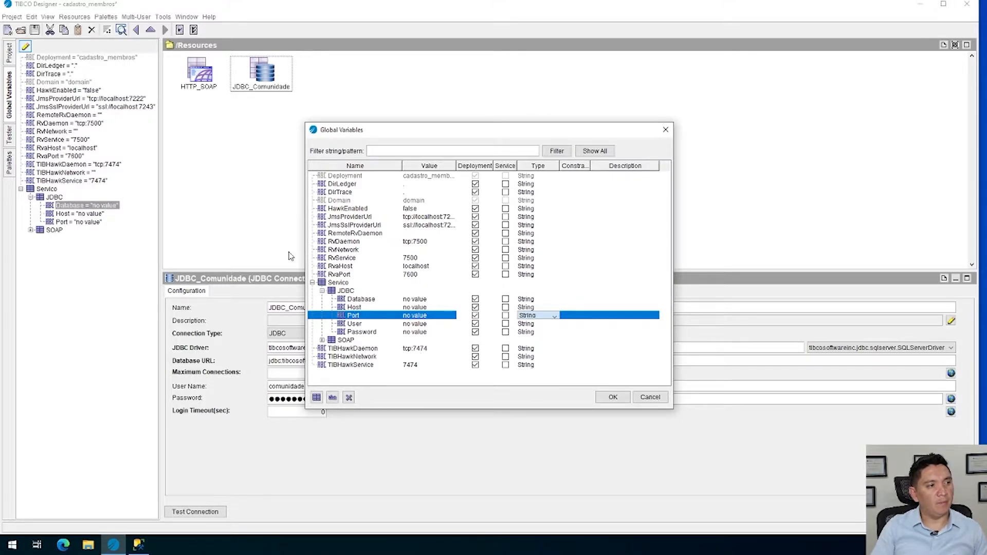
Expand the SOAP group and set the type of its Port variable to Integer
click(332, 341)
click(322, 340)
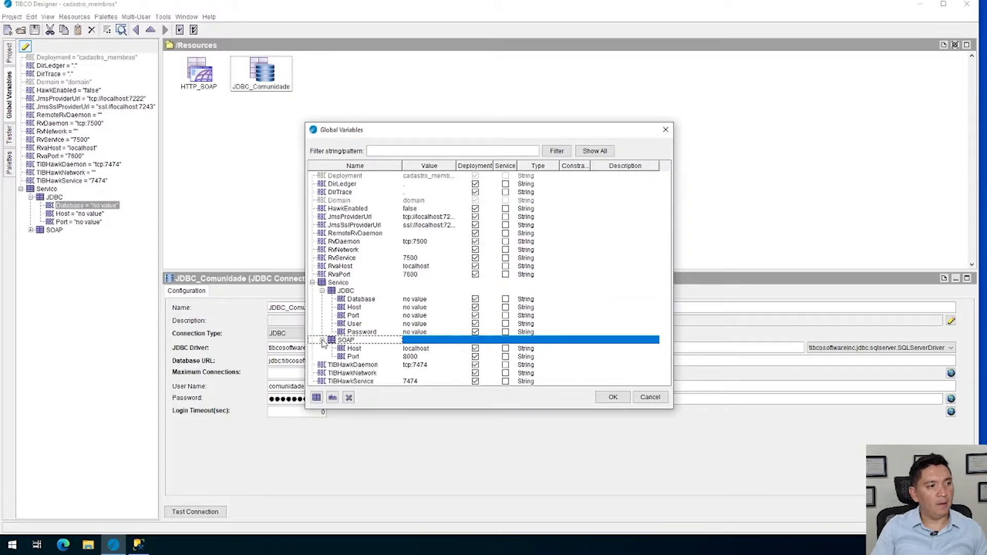
click(356, 357)
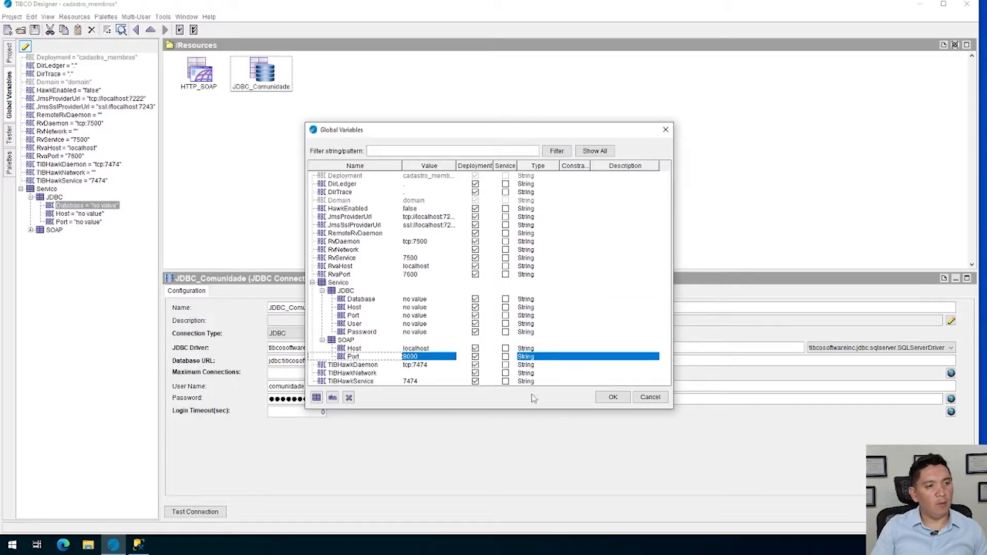
click(525, 350)
click(533, 358)
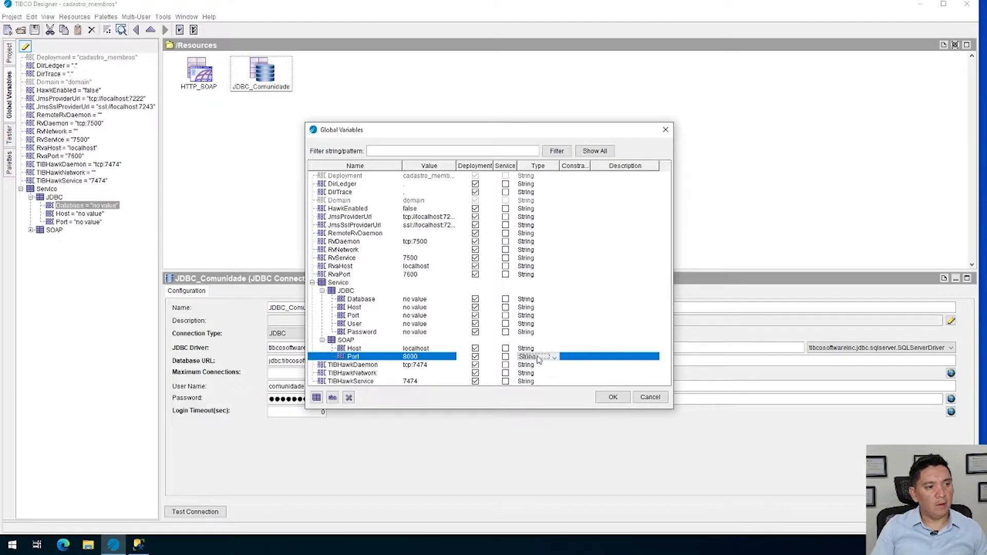
click(535, 357)
click(533, 381)
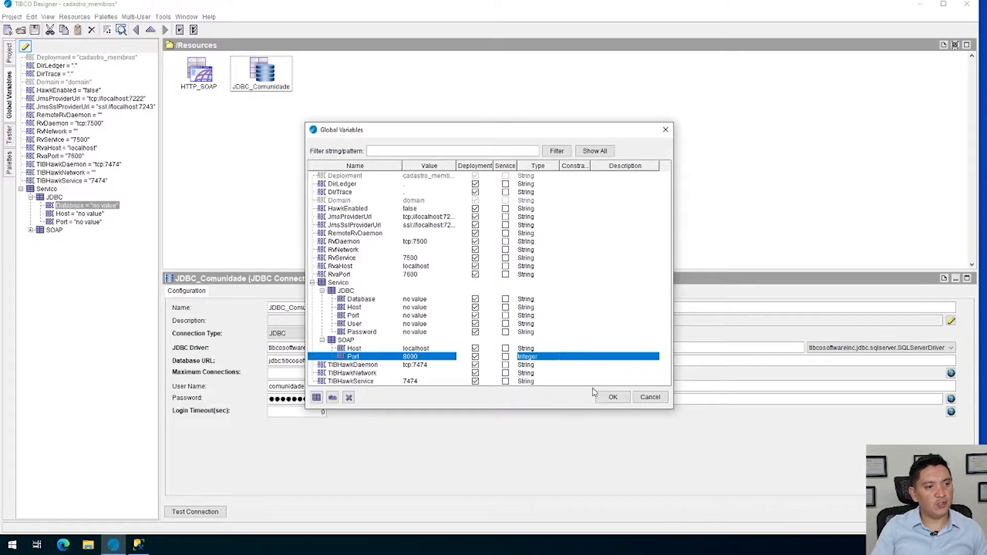
In the JDBC group, set the Password variable's type to Password and the Port variable's type to Integer
click(506, 332)
click(525, 332)
click(534, 341)
click(534, 332)
click(527, 373)
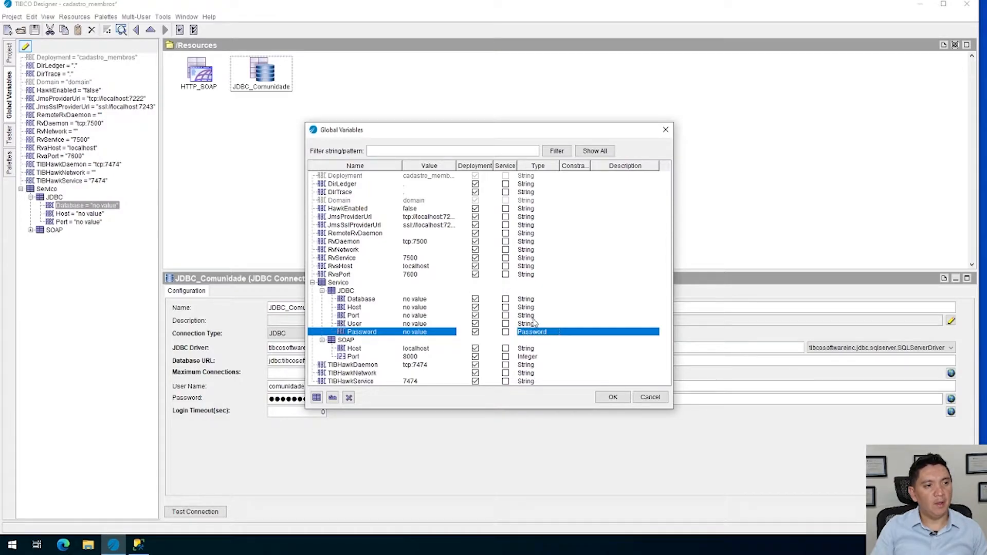
click(533, 315)
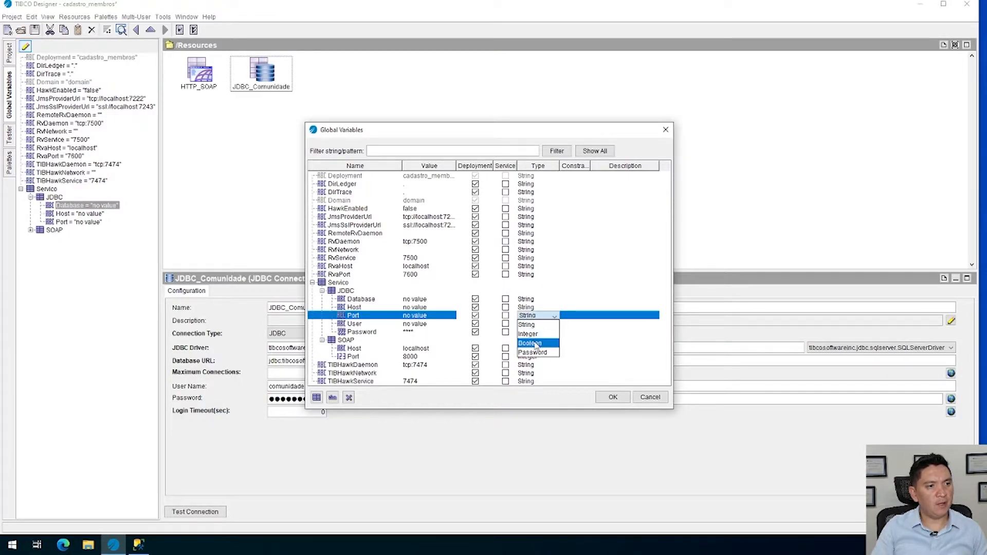
click(535, 331)
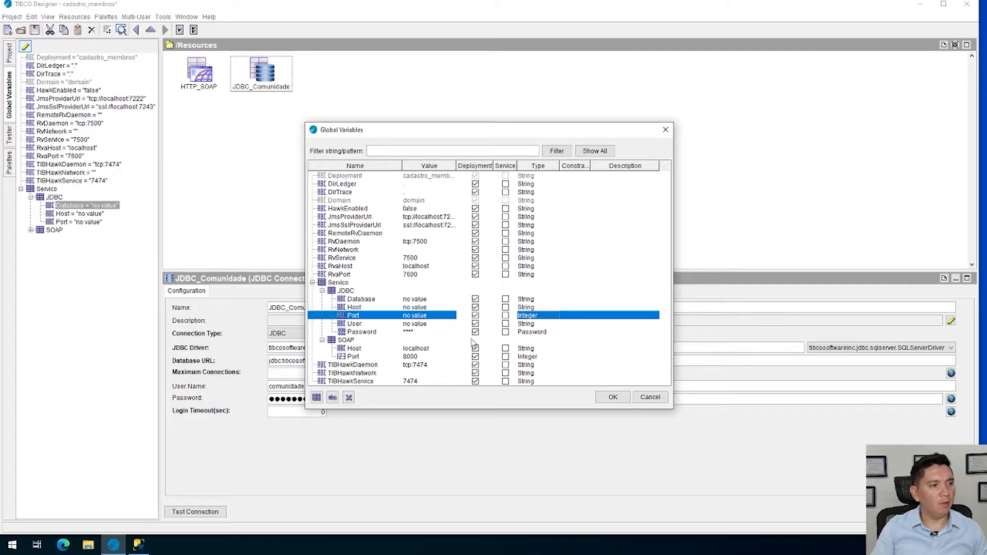
Set the value of the JDBC group's Database variable to comunidade
click(417, 300)
click(418, 300)
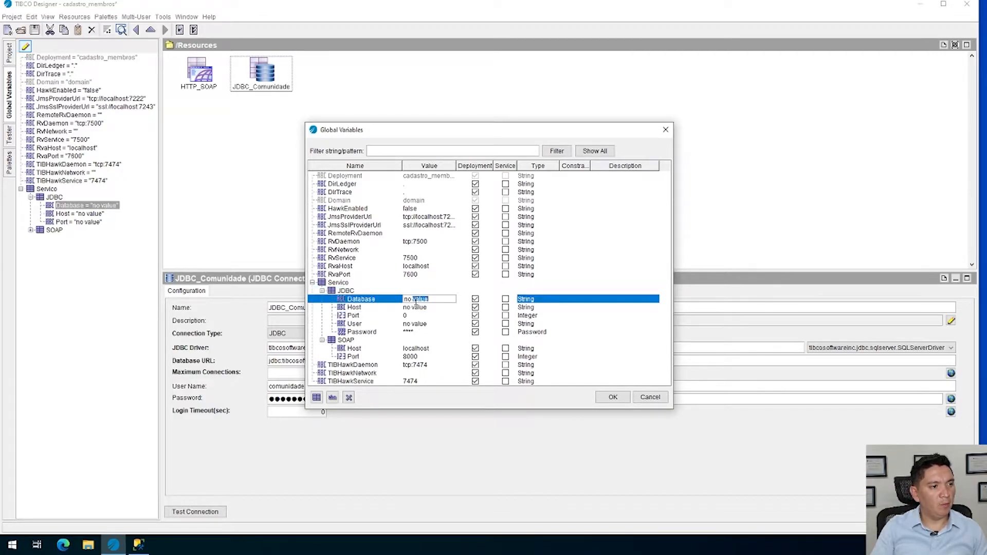
key(ctrl+a)
text(co)
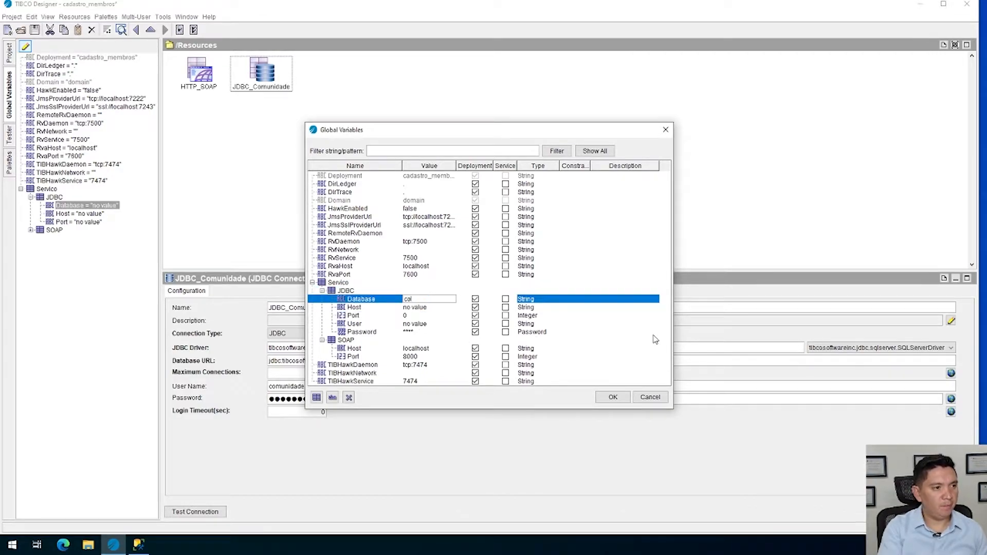
text(munidade)
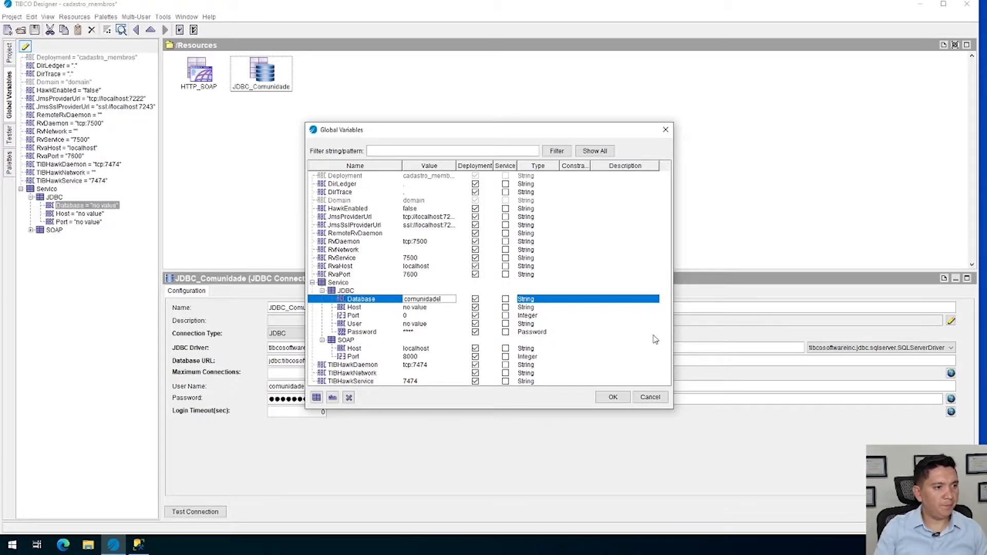
In the JDBC group, set the Host variable's value to localhost and the Port variable's value to 1433
click(414, 316)
double_click(422, 308)
key(ctrl+a)
text(localhost)
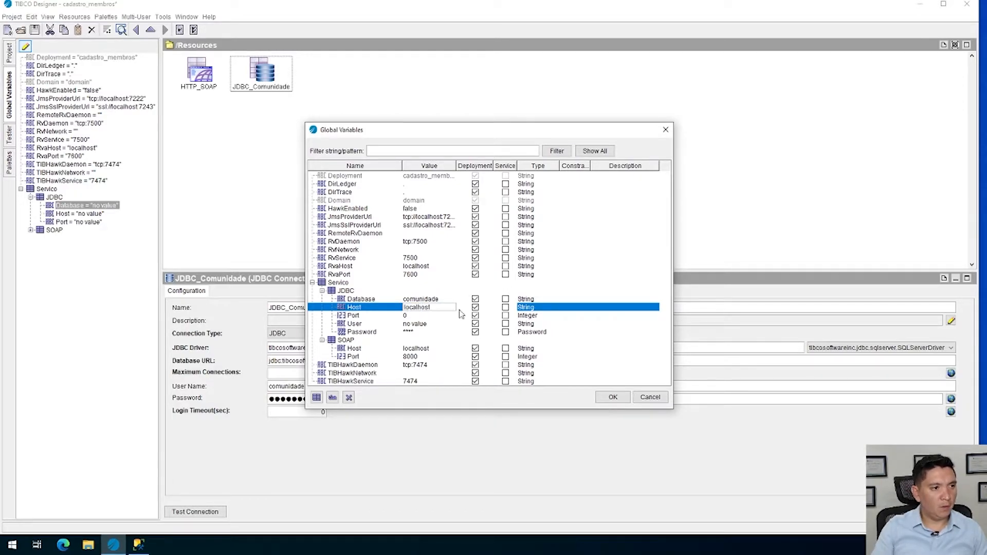
click(426, 316)
text(144)
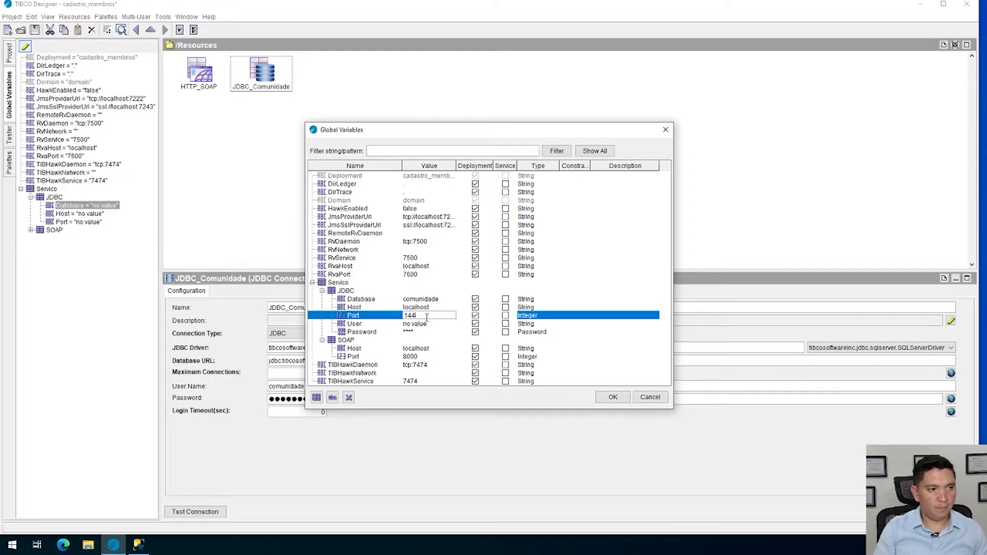
text(33)
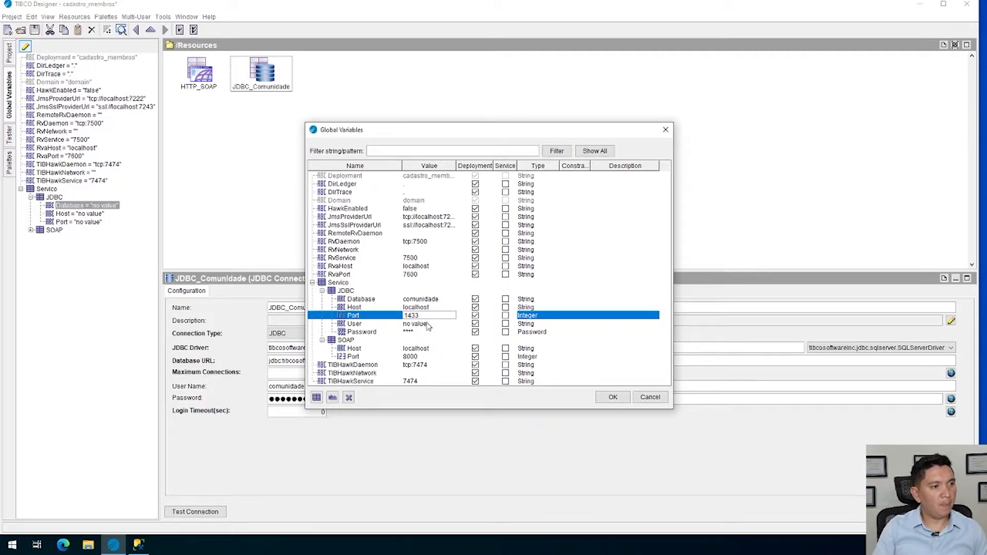
Set the value of the JDBC group's User variable to comunidade
double_click(427, 324)
key(ctrl+a)
text(co)
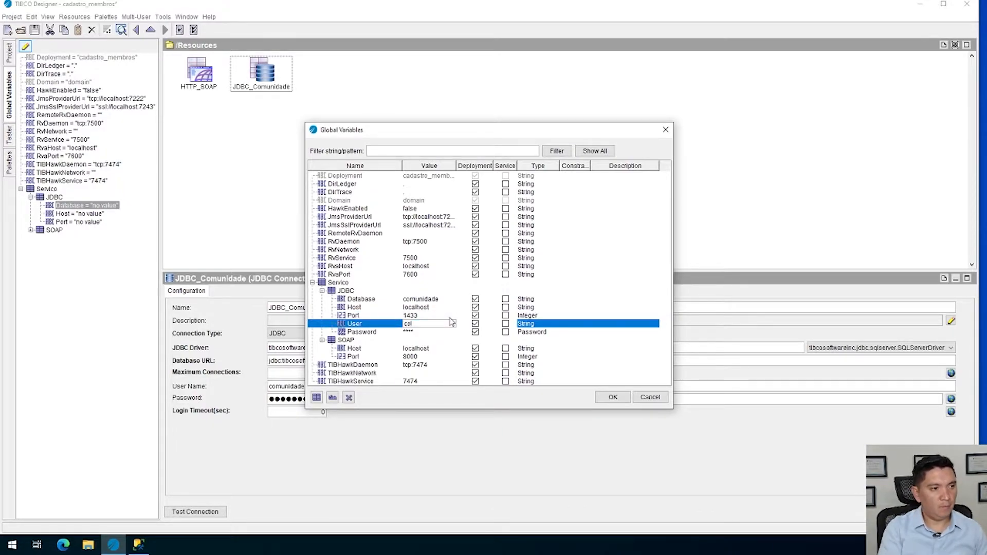
text(munidade)
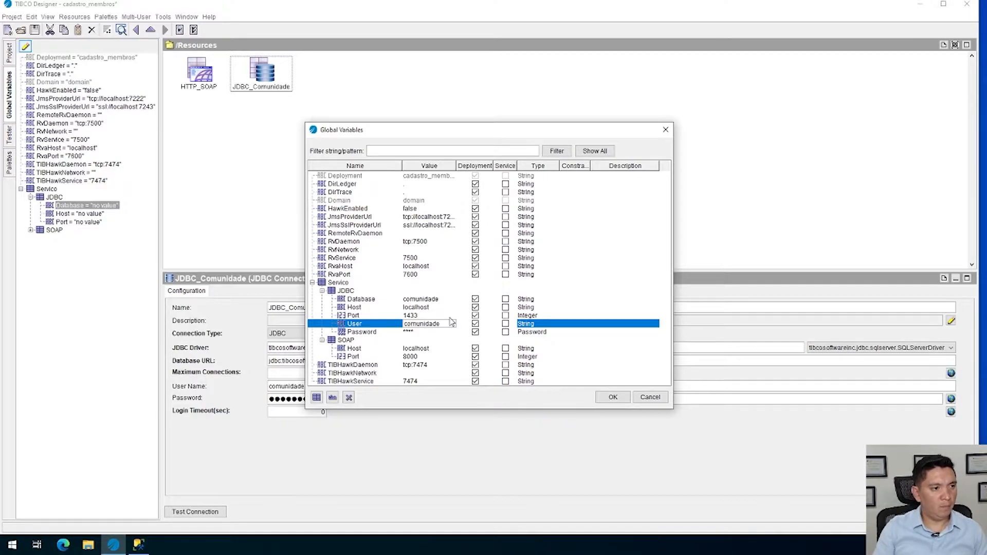
Enter the database password as the JDBC group's Password variable value and apply the global variable changes
double_click(421, 332)
key(ctrl+a)
text(comunidade)
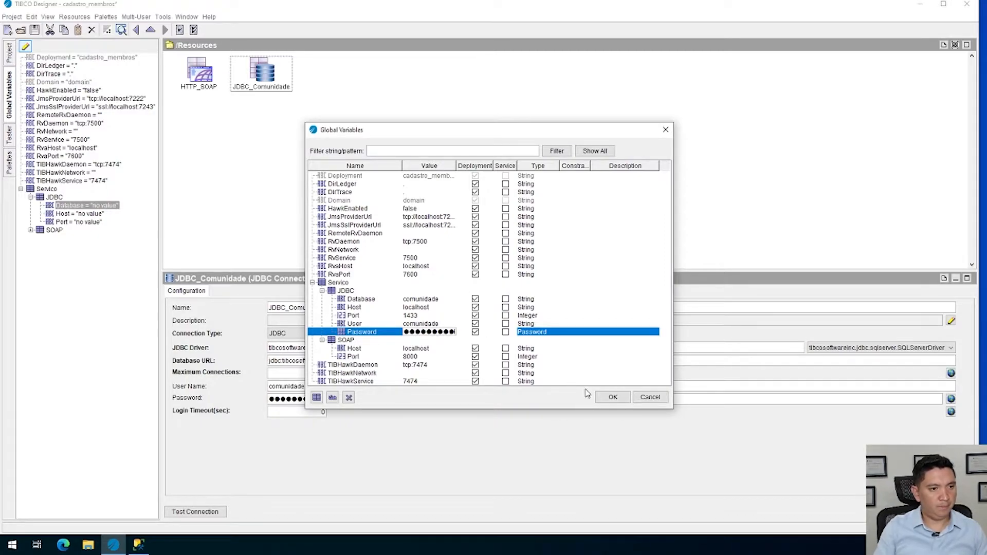
click(602, 397)
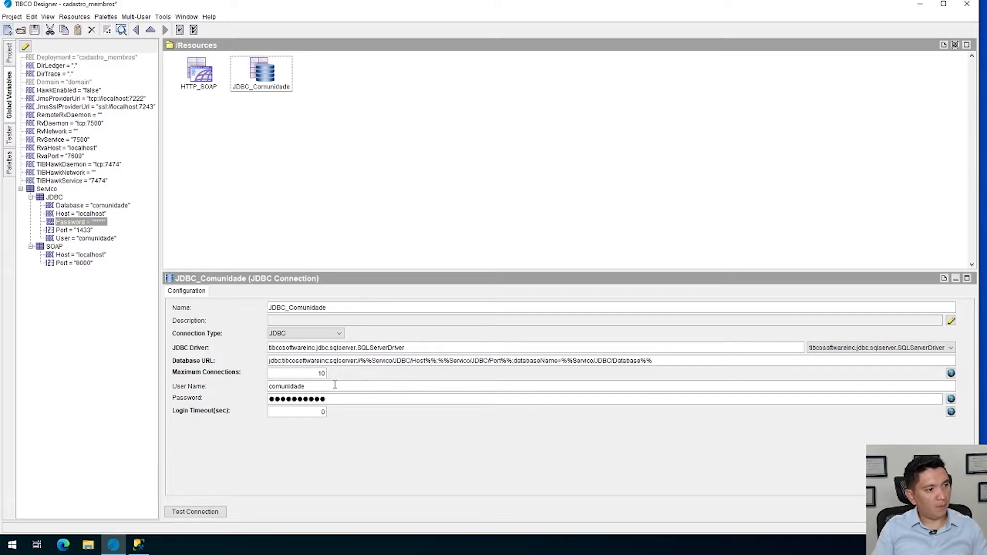
Replace the JDBC_Comunidade connection's user name with the global variable reference %%Servico/JDBC/User%%
drag(334, 386, 144, 371)
key(BackSpace)
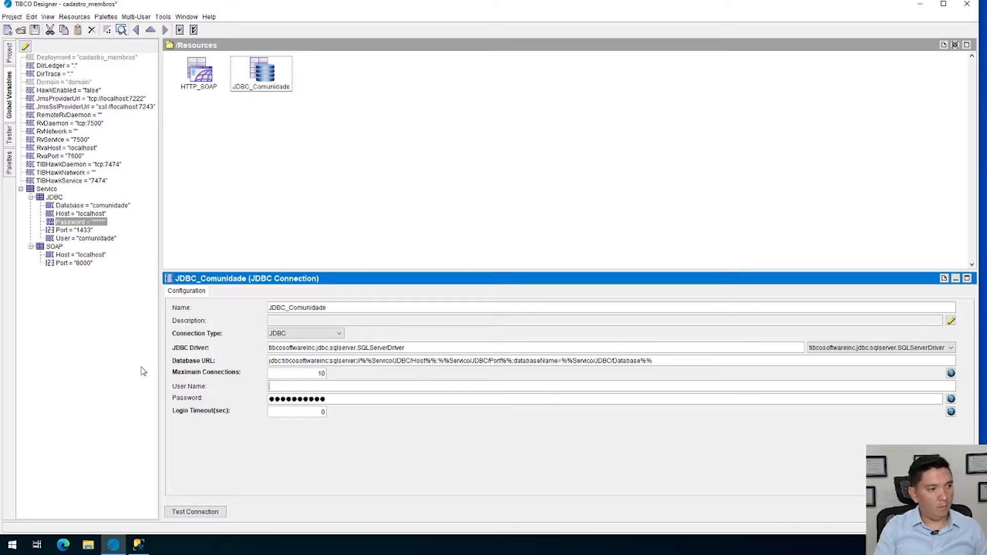
drag(81, 239, 296, 386)
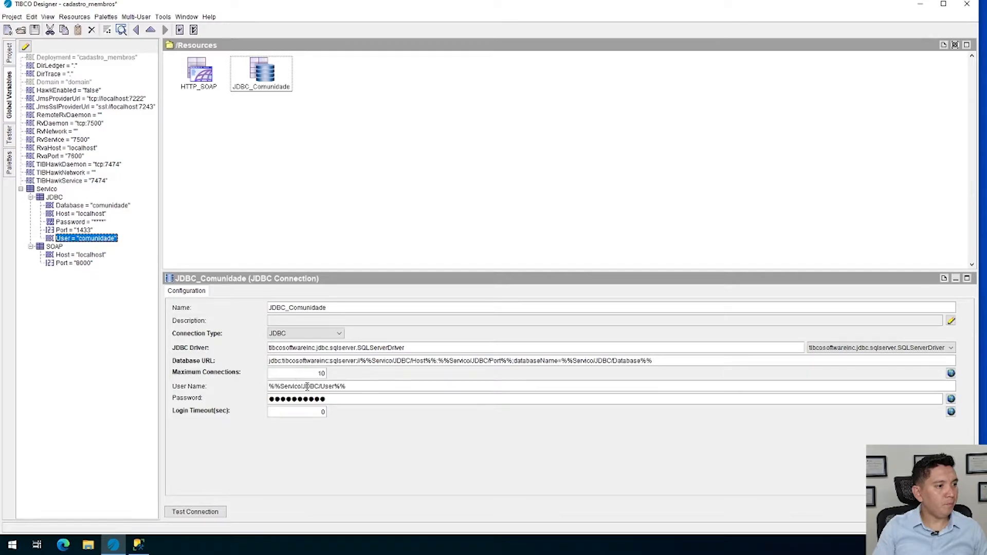
Replace the JDBC_Comunidade connection's password with the global variable reference %%Servico/JDBC/Password%%
click(787, 403)
key(ctrl+a)
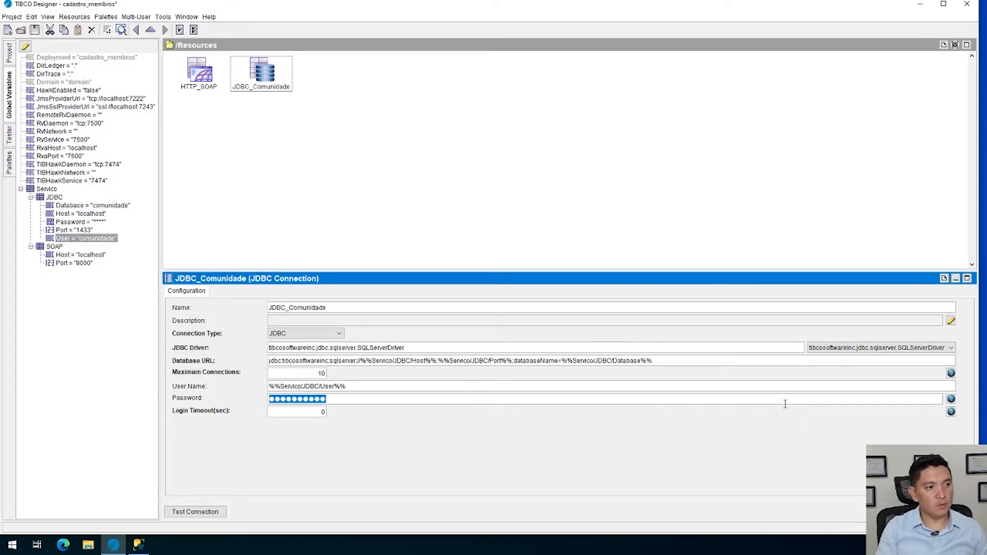
key(BackSpace)
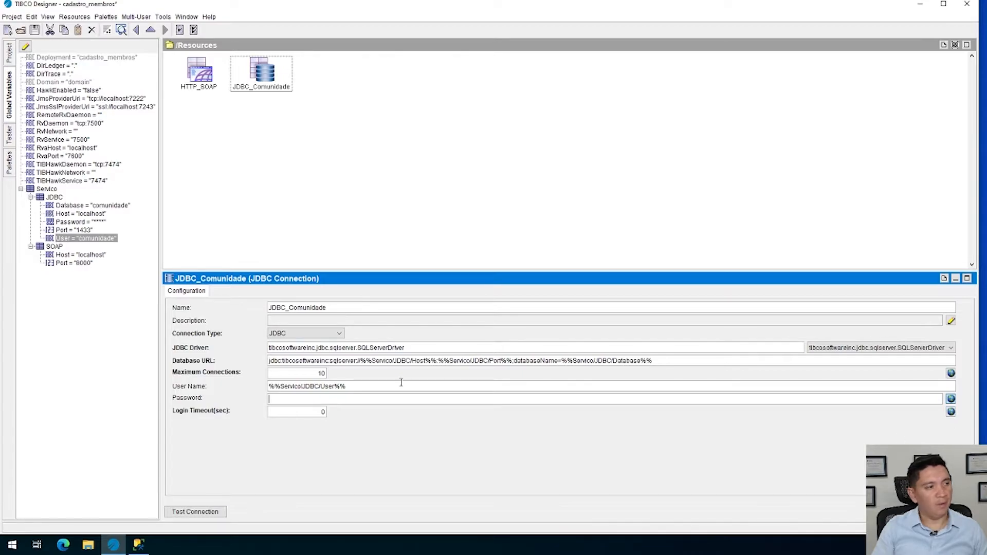
drag(75, 226, 288, 398)
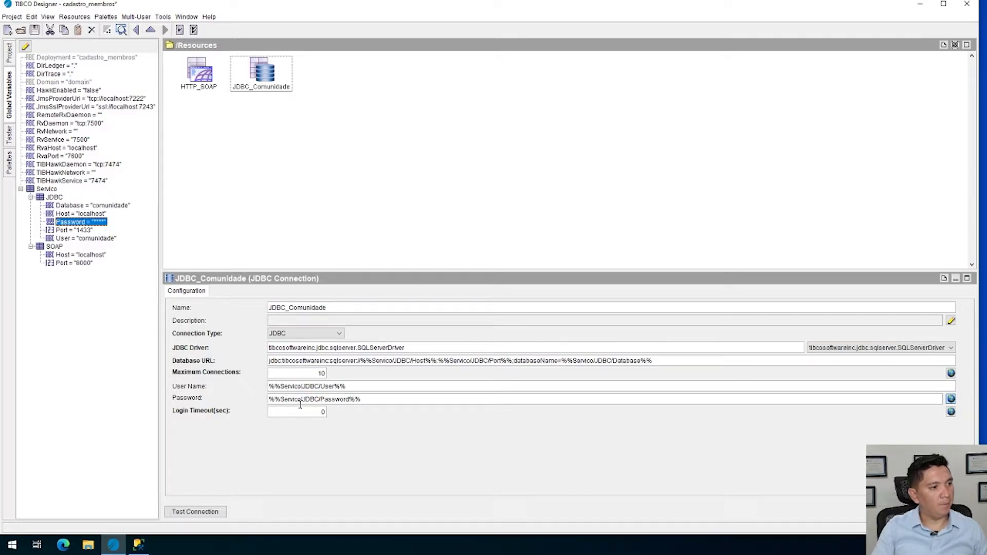
Test the JDBC_Comunidade connection and save the project
triple_click(422, 348)
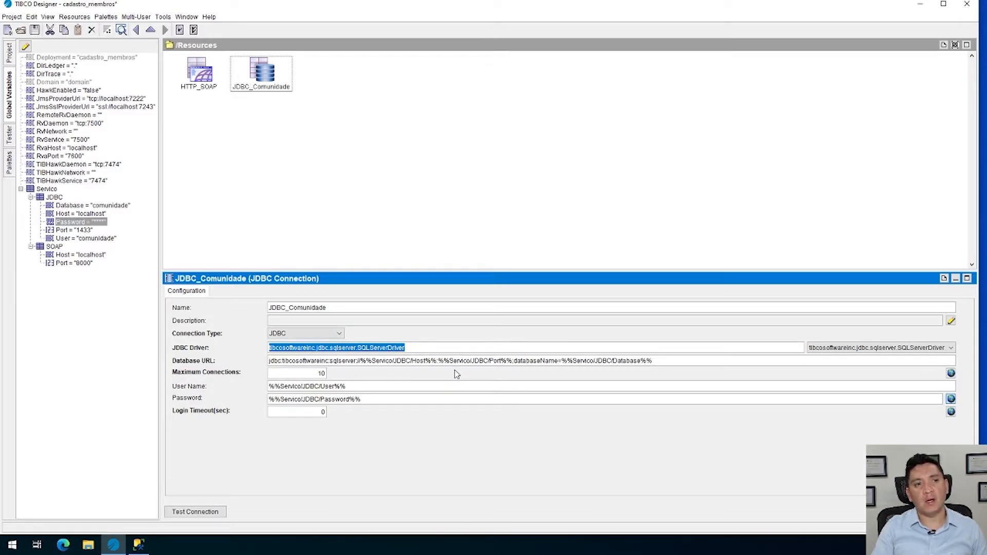
drag(419, 348, 227, 339)
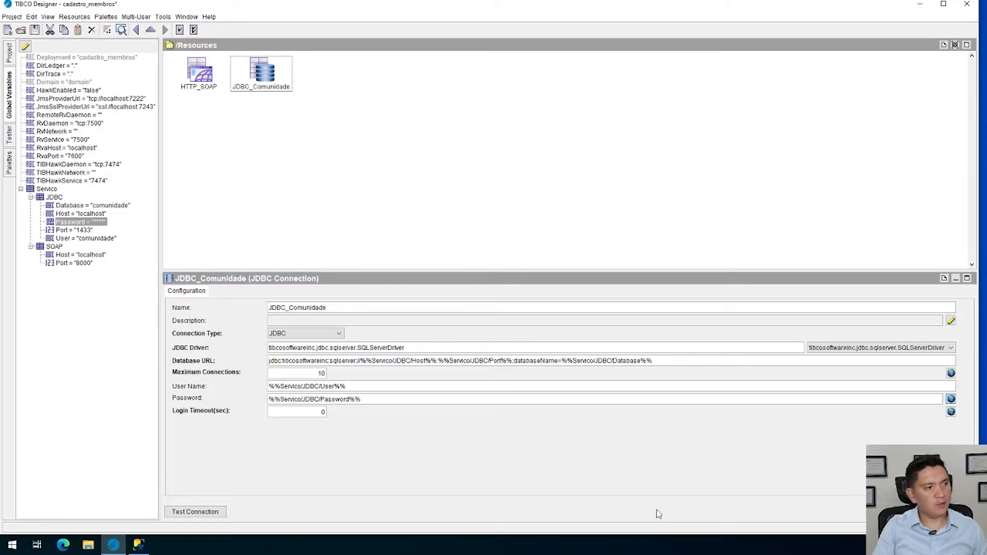
click(210, 511)
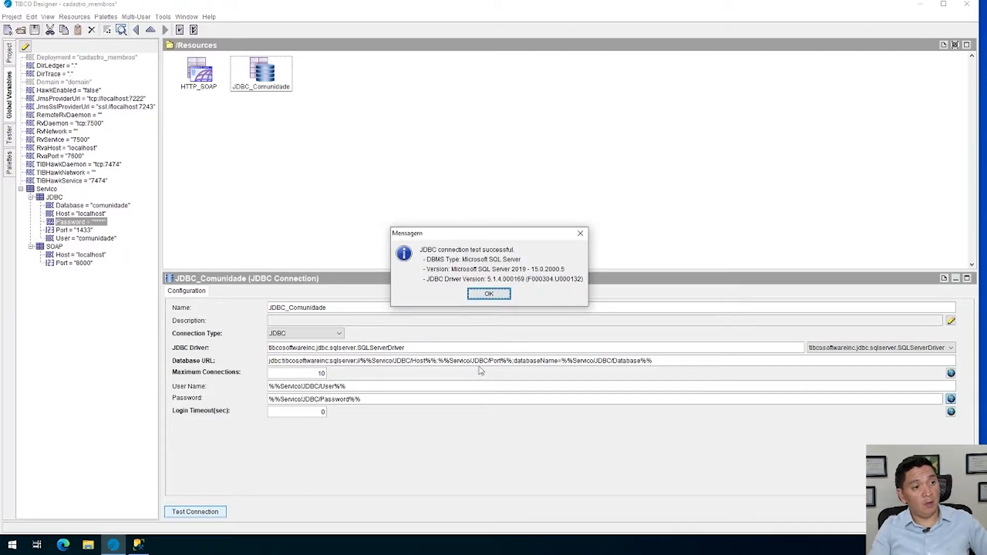
click(486, 294)
click(34, 29)
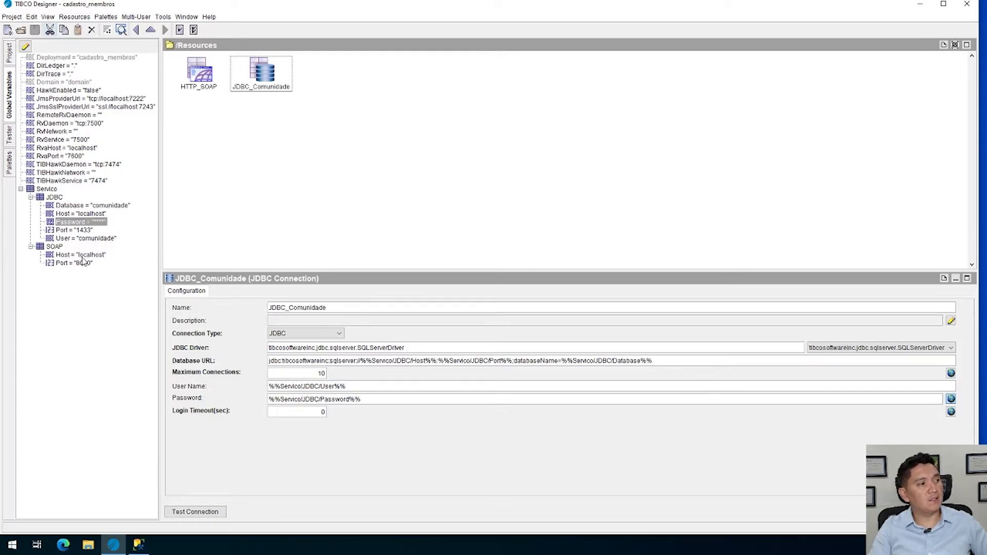
In the cadastro_membros enterprise archive, review the Shared Archive's files and jars and the processes in membro_services
click(10, 54)
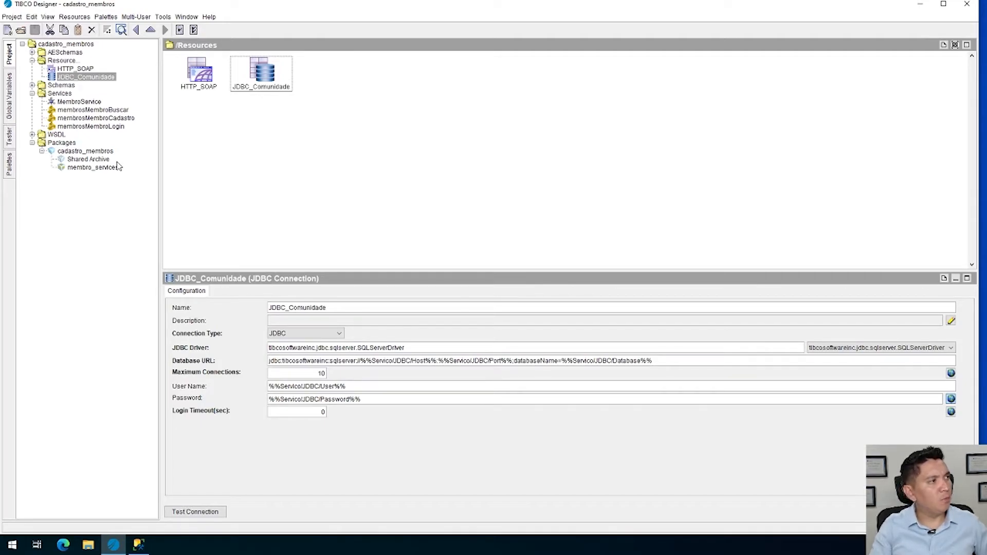
click(85, 151)
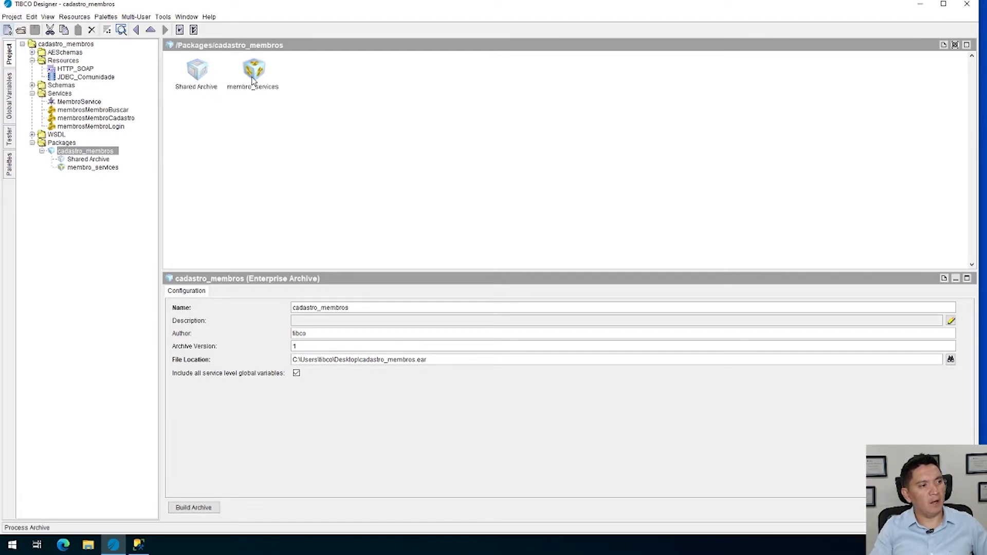
click(194, 72)
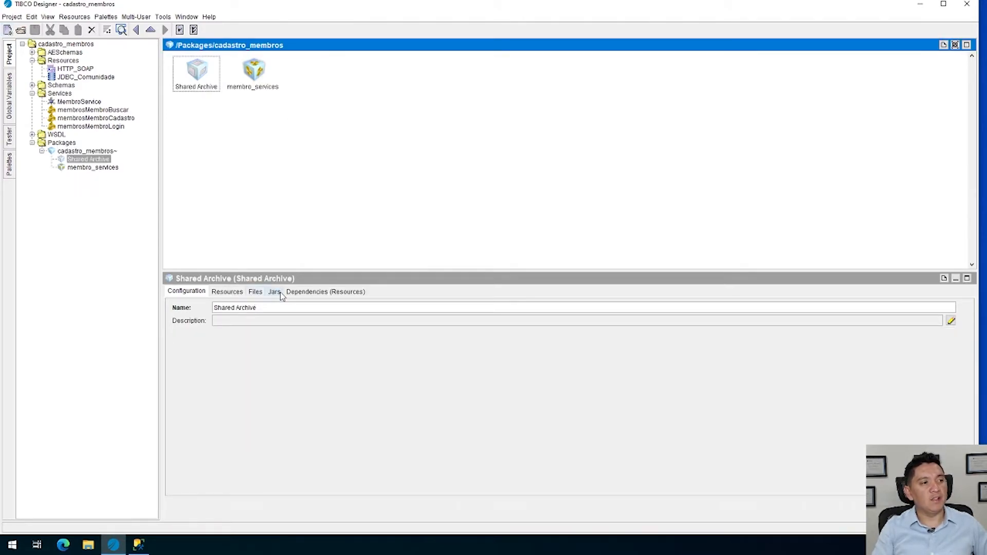
click(257, 294)
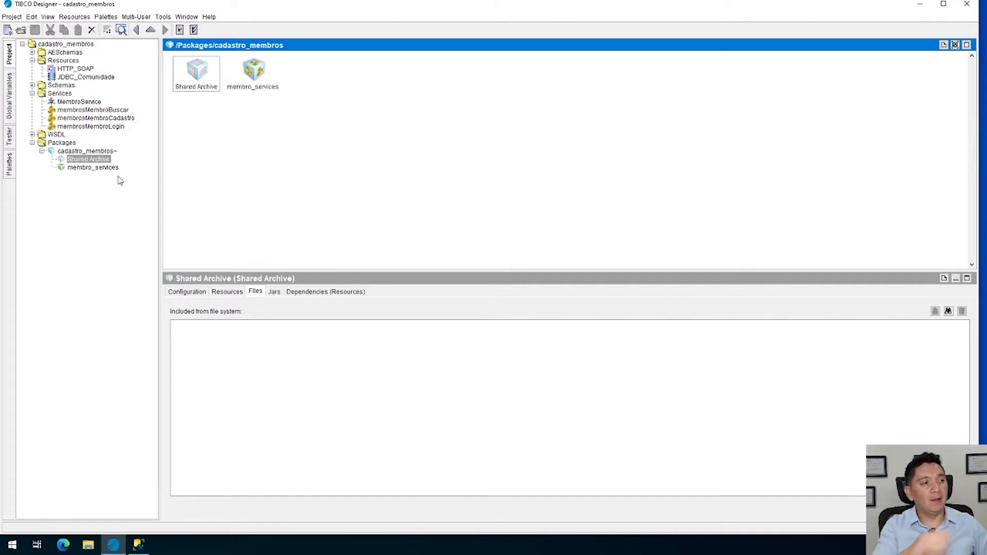
click(274, 294)
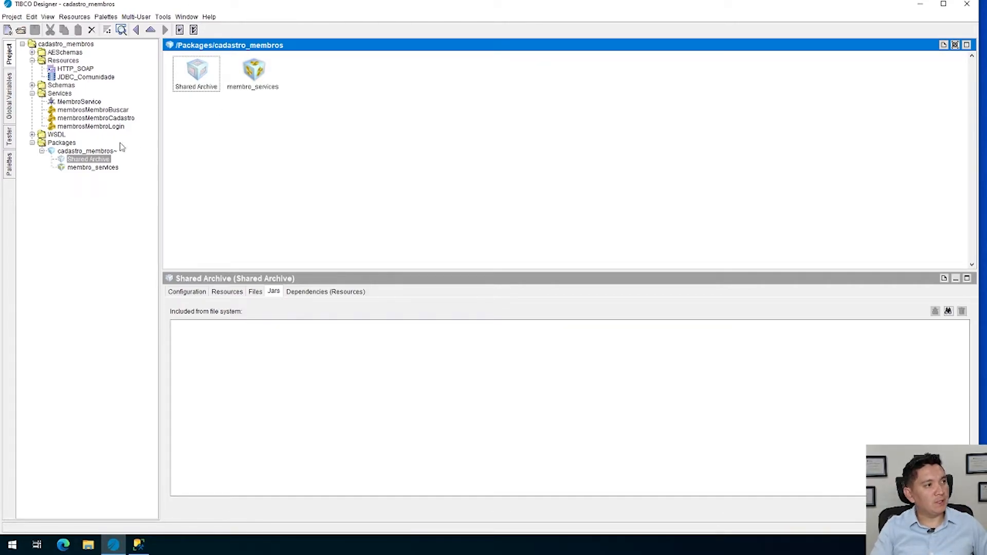
click(255, 85)
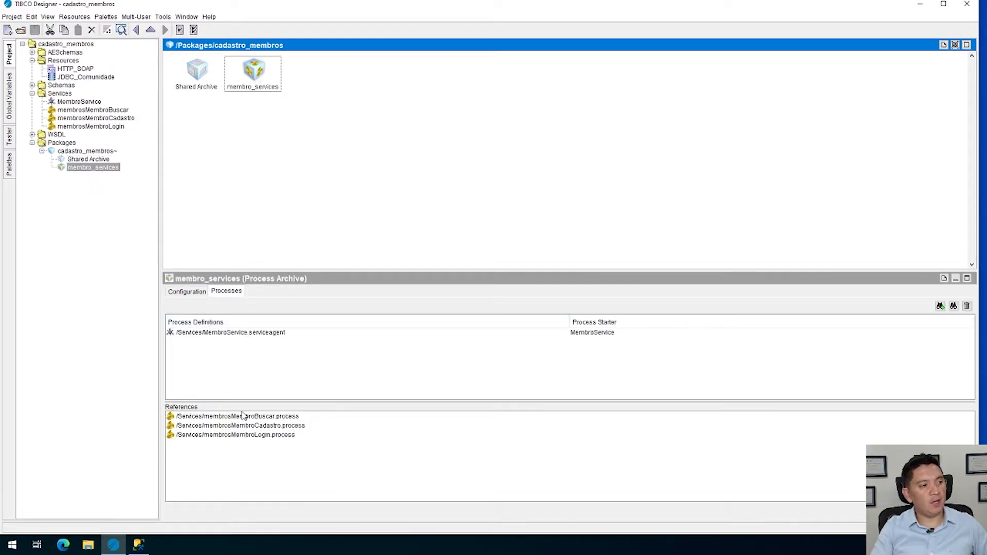
Build the cadastro_membros enterprise archive file and save the project
click(97, 152)
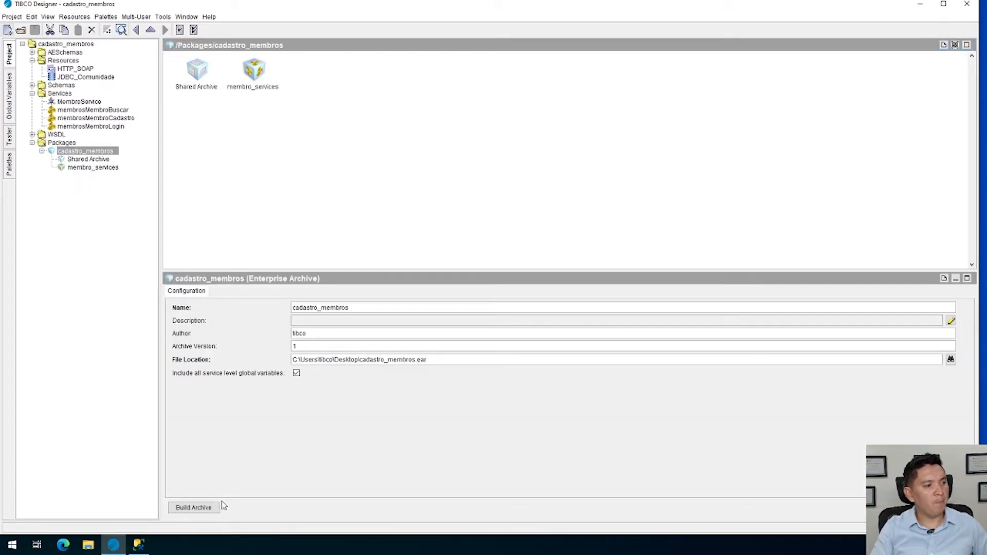
click(206, 511)
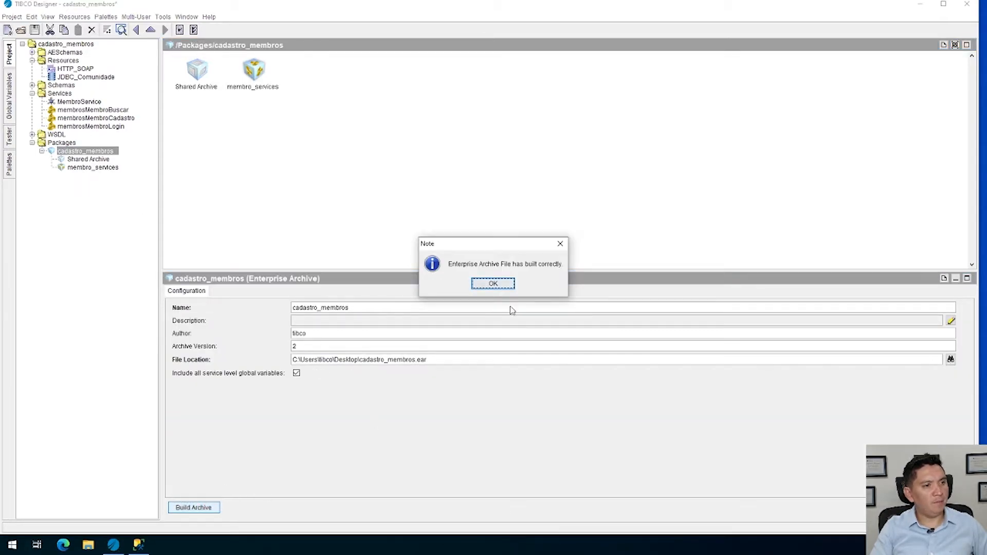
click(495, 284)
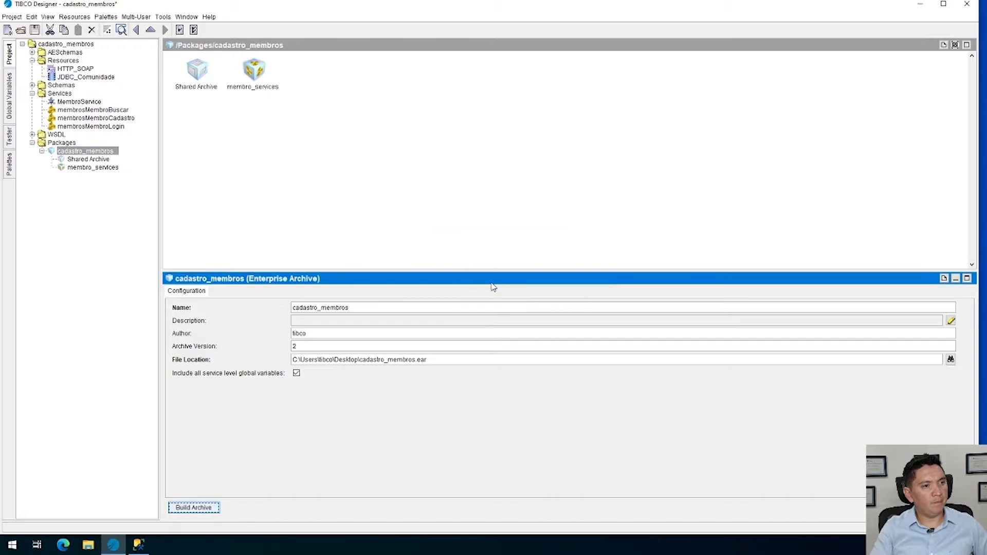
click(34, 30)
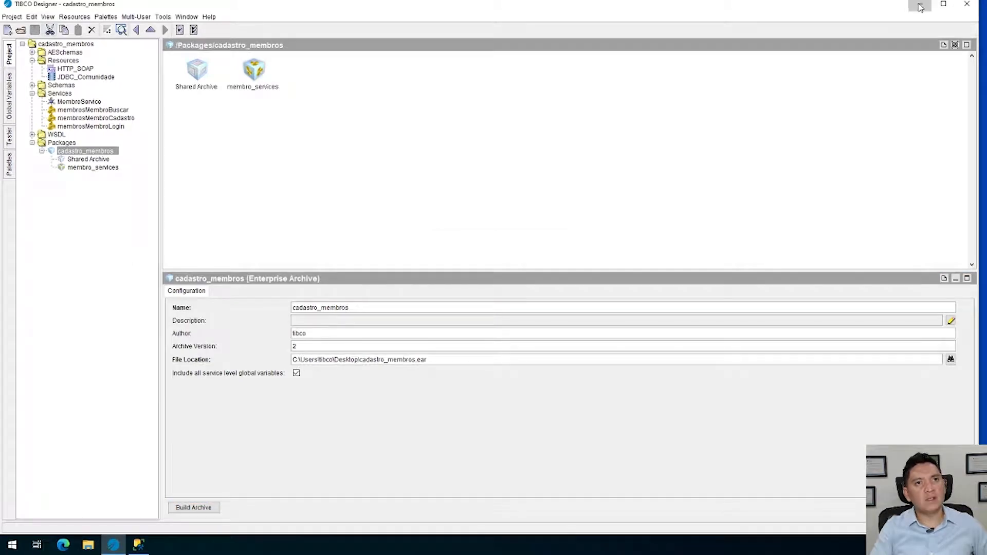
Check cadastro_membros.ear on the desktop, then switch to Microsoft Edge and open the BW513 domain of TIBCO Administrator at localhost:8080
click(920, 4)
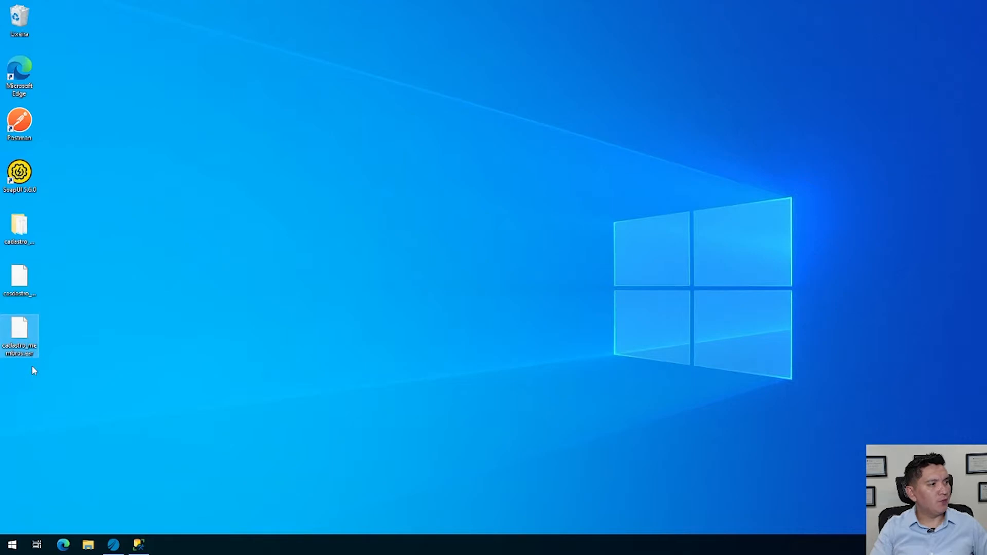
click(23, 338)
click(63, 544)
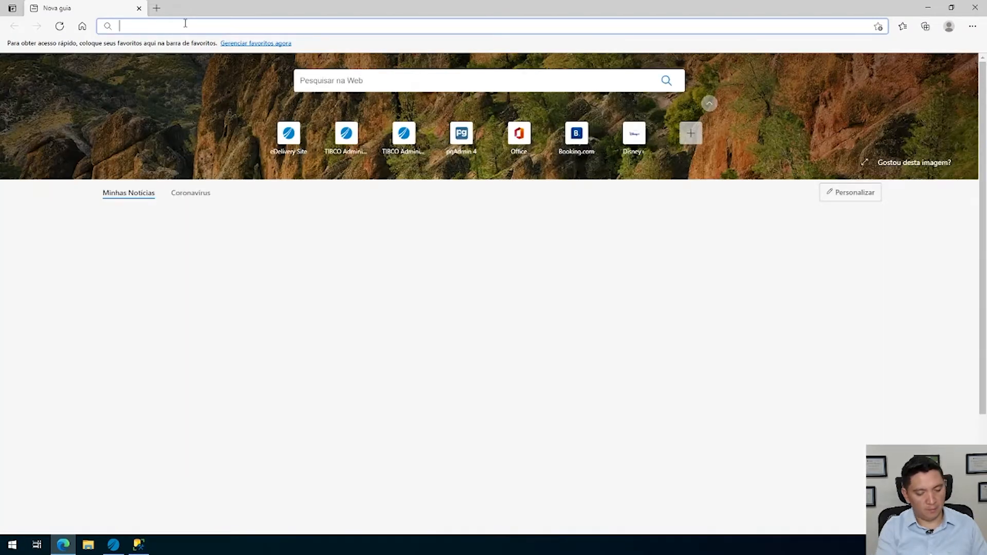
text(local)
key(Return)
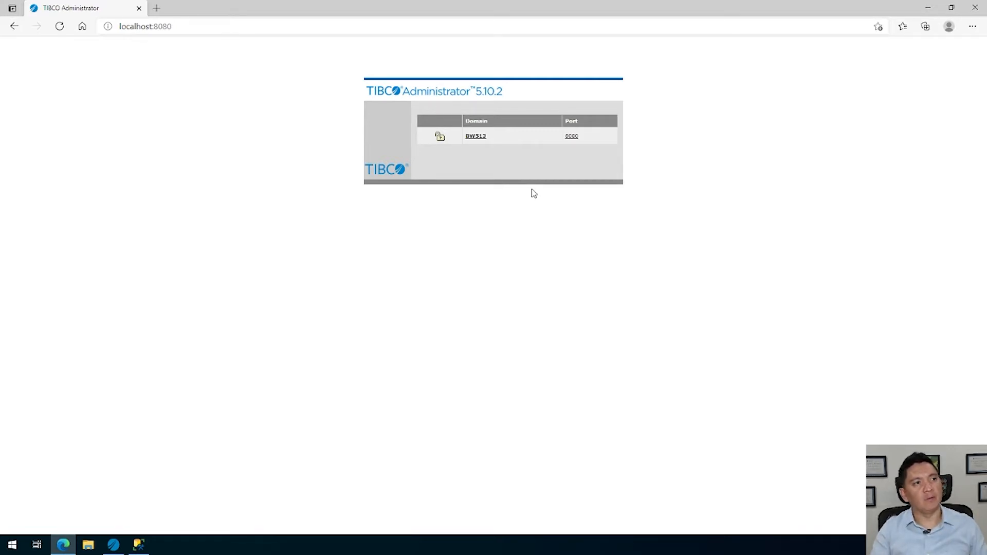
click(471, 136)
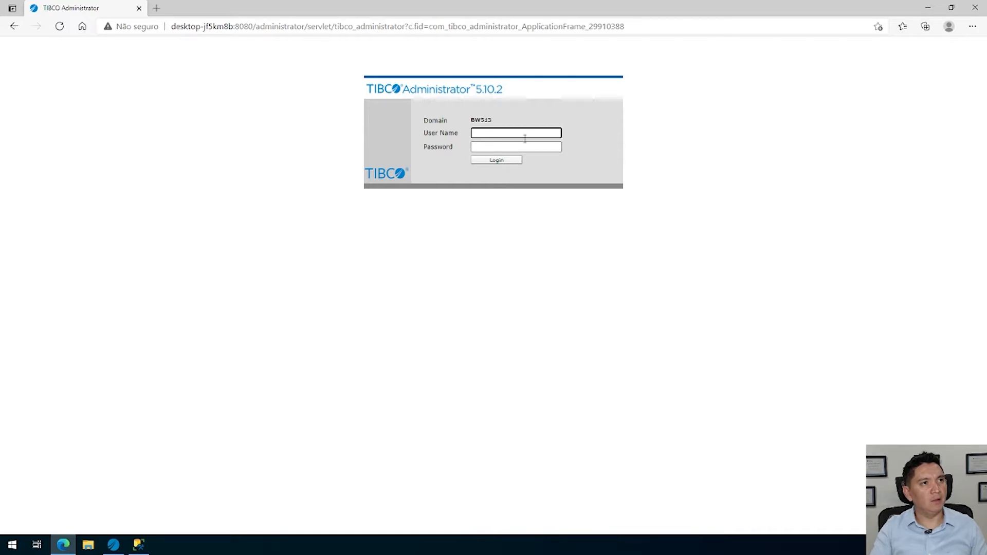
Log in to the BW513 domain with the administrator's user name and password, dismissing the browser's offer to save the password
text(admin)
key(Tab)
text(admin)
key(Return)
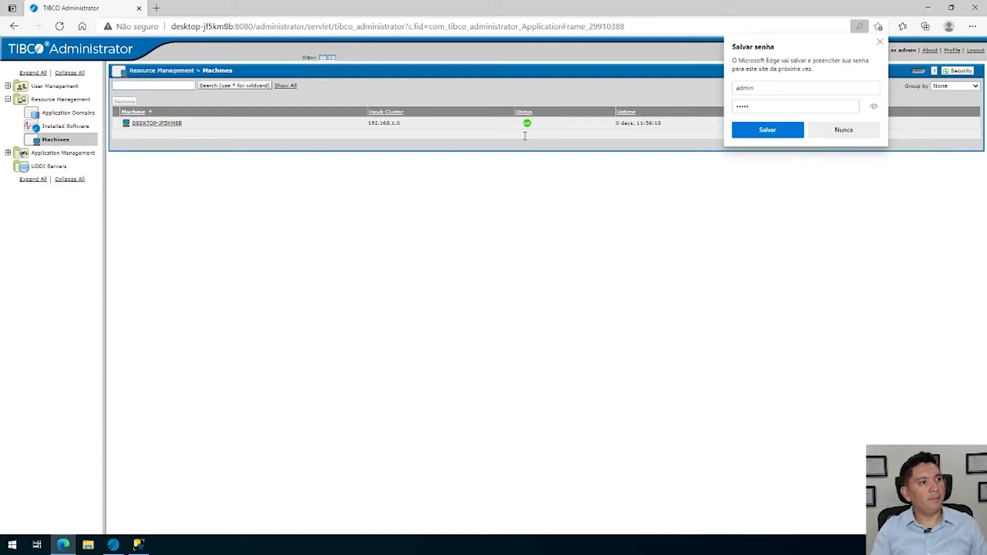
click(879, 43)
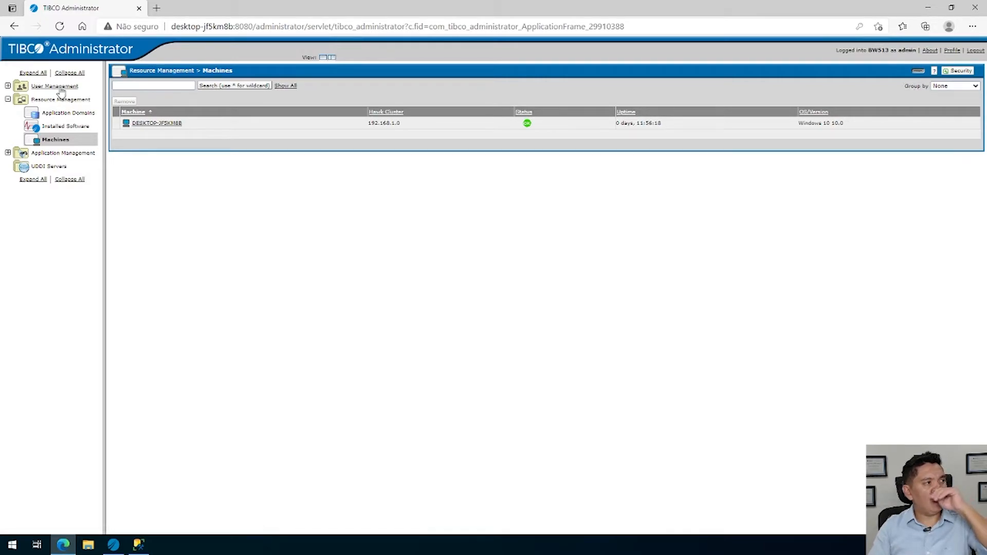
Look over the User Management entries, then the installed software and machines under Resource Management
click(7, 86)
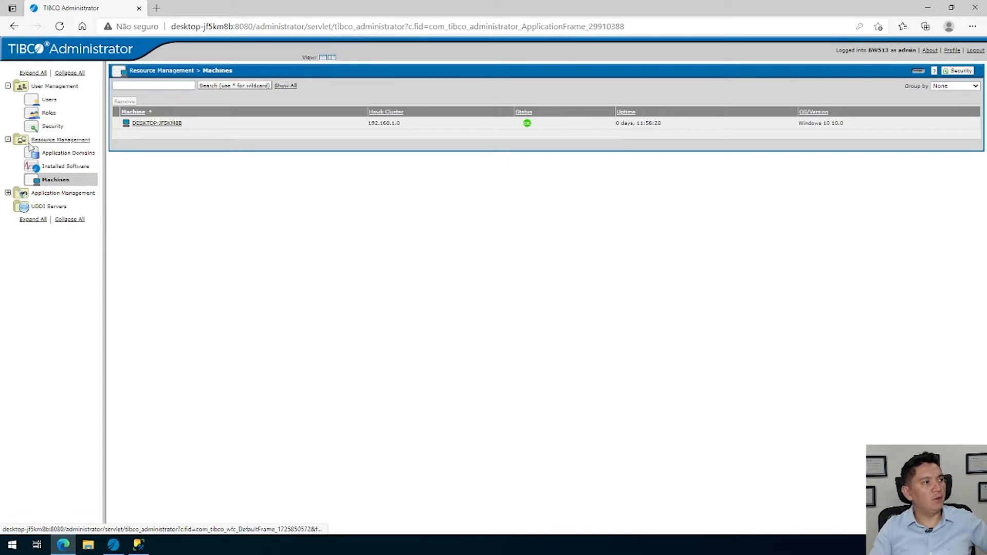
click(51, 154)
click(61, 167)
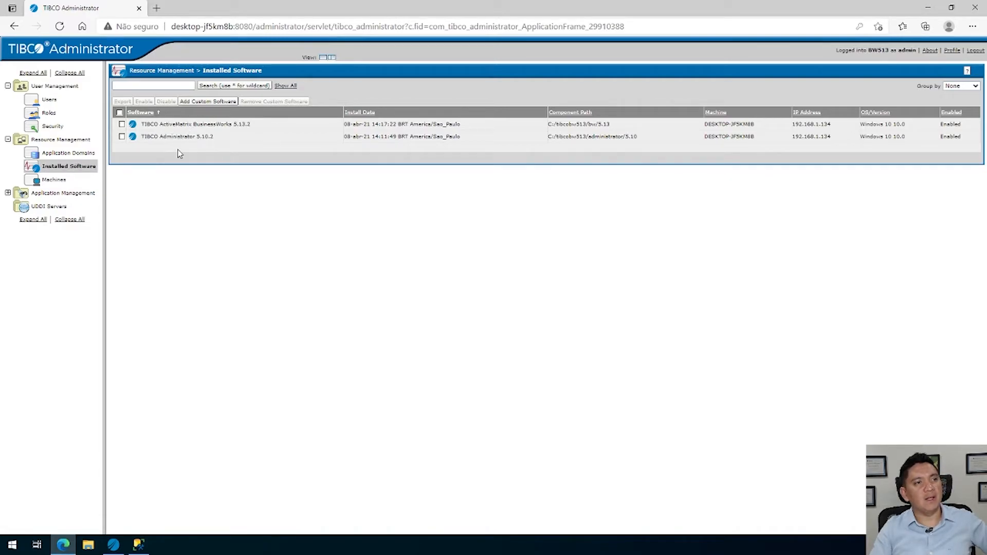
click(55, 181)
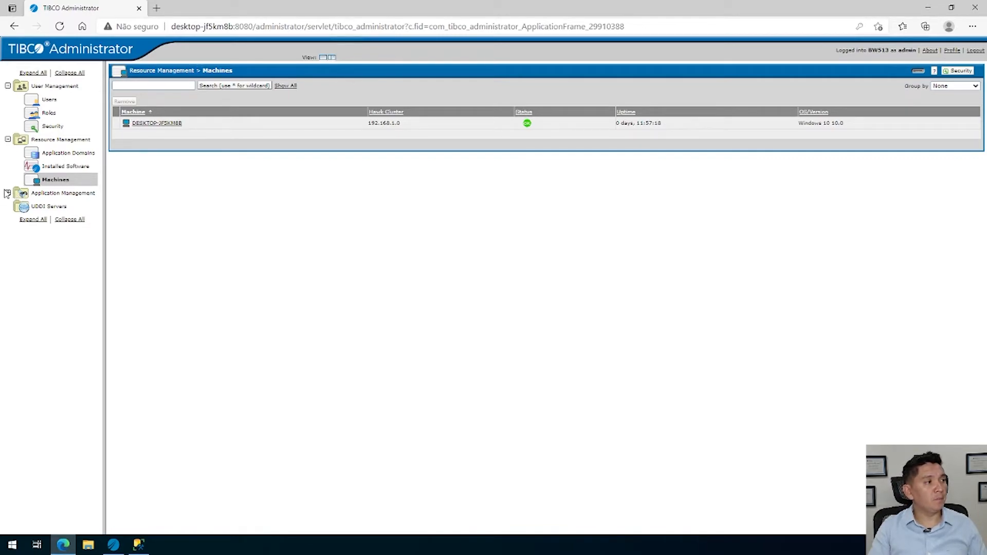
Create a new application from the desktop's cadastro_membros.ear, keeping the proposed name and membro_services.par target, and save it
click(7, 193)
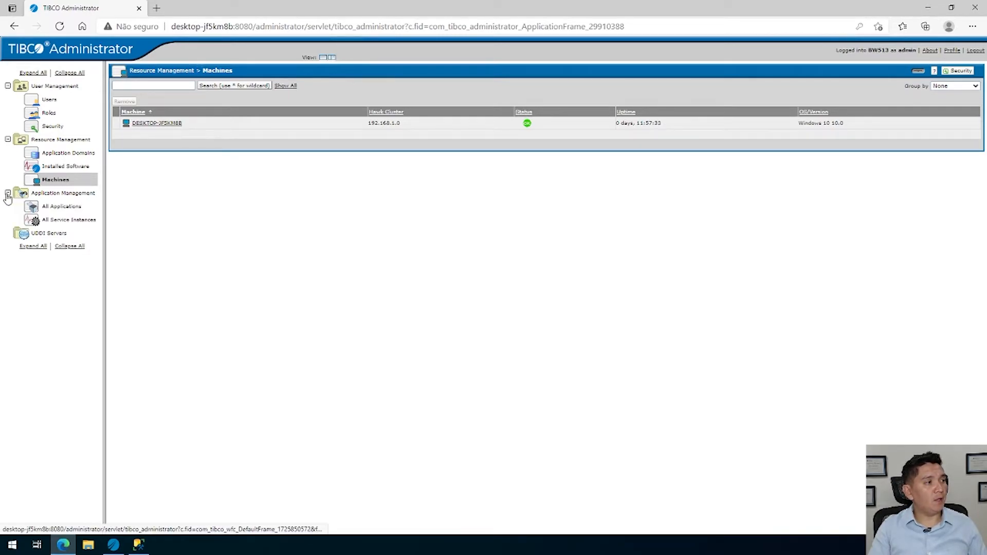
click(63, 208)
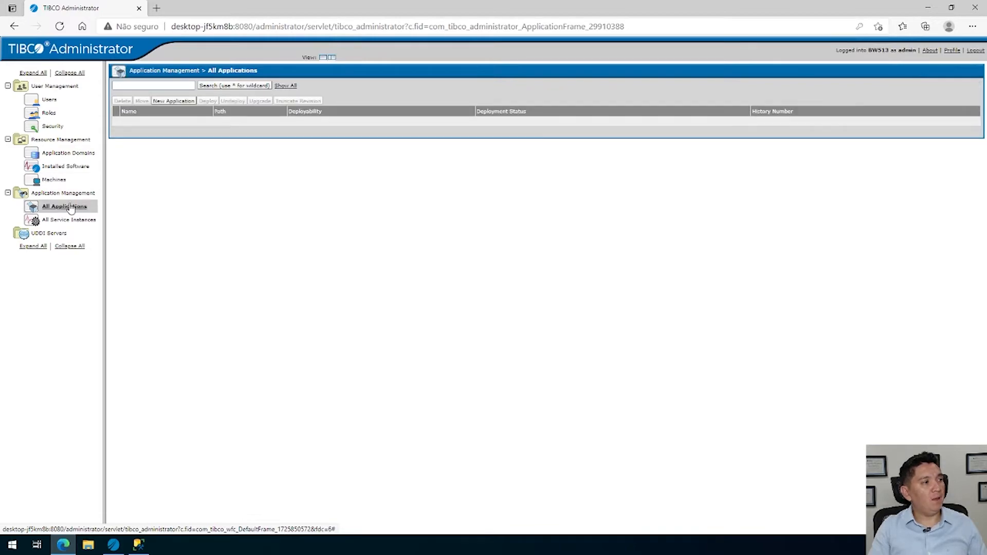
click(175, 100)
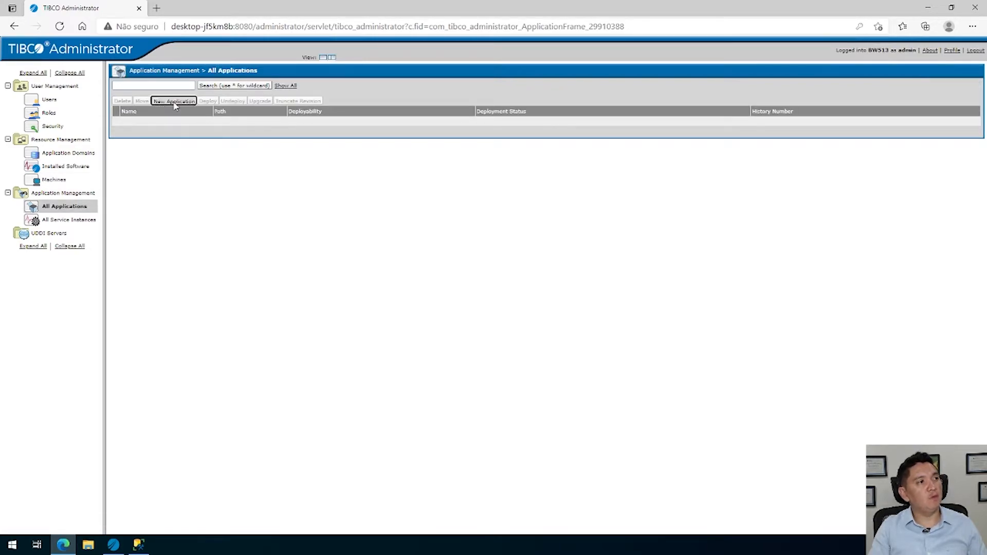
click(318, 115)
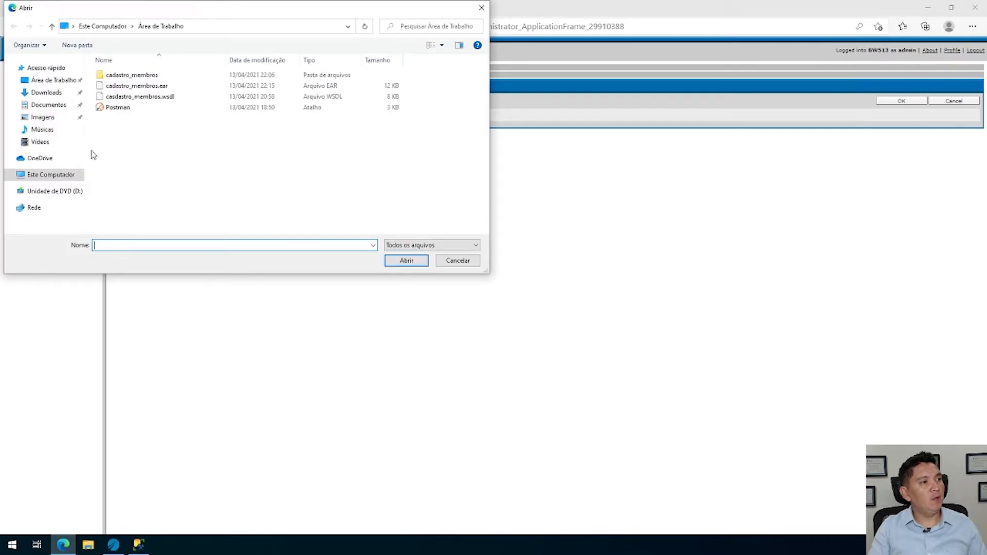
click(169, 86)
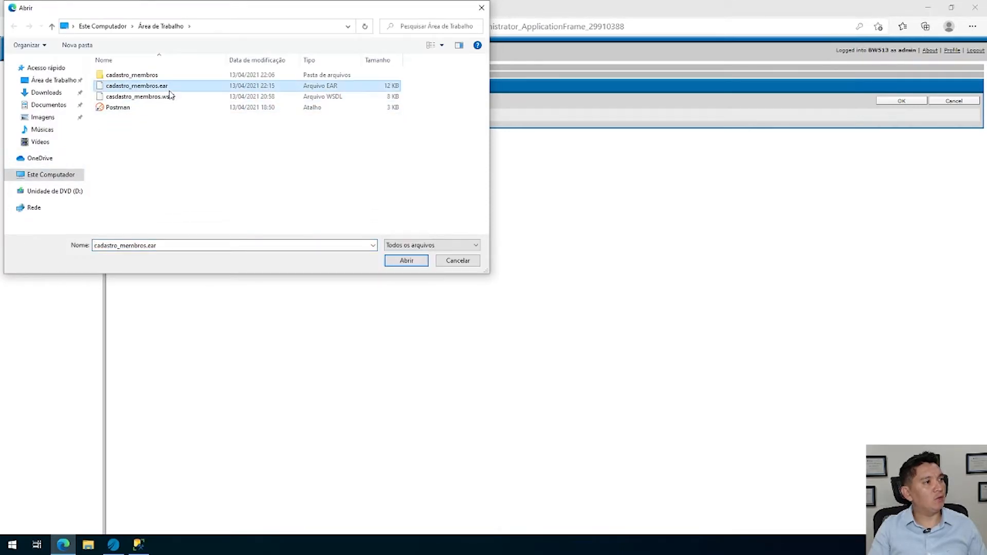
click(415, 263)
click(901, 101)
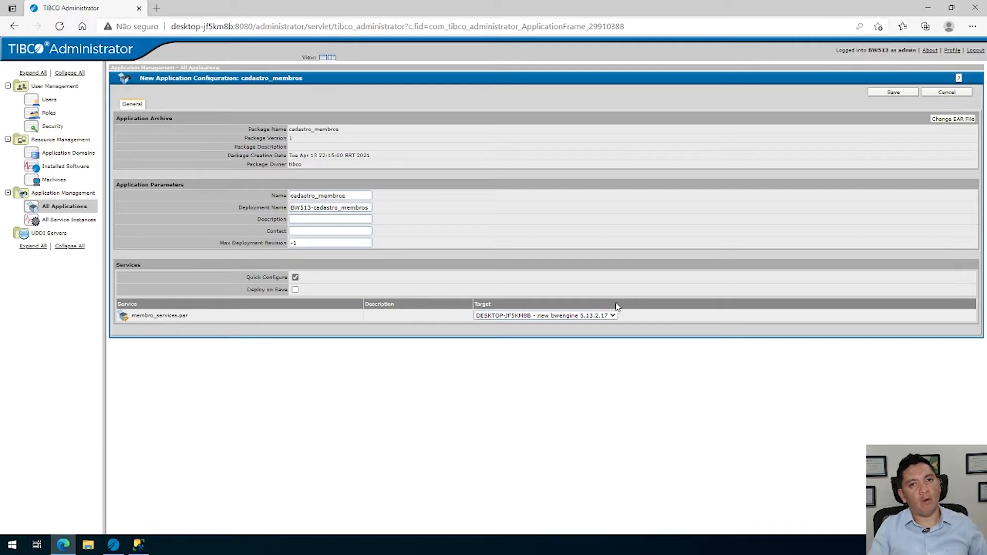
click(903, 93)
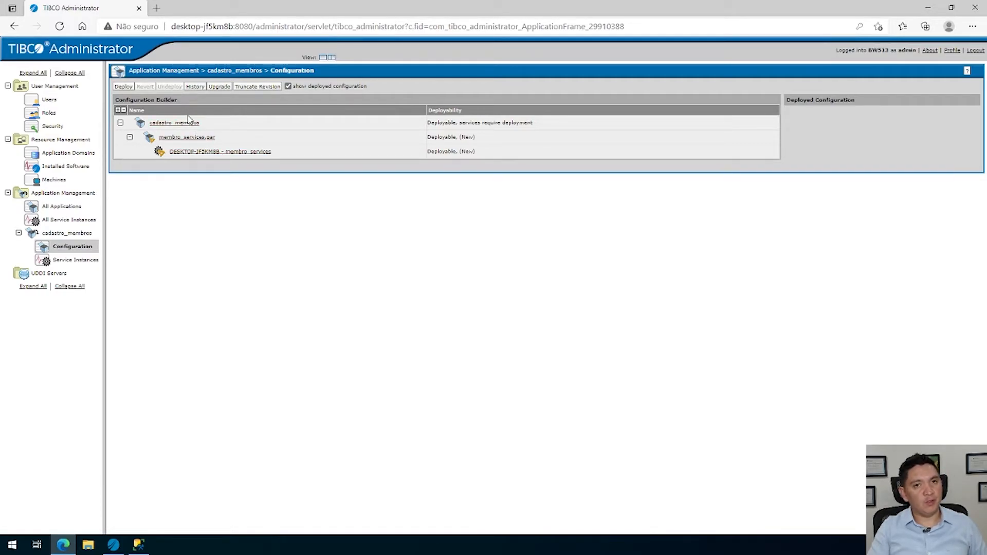
Open the cadastro_membros application's advanced configuration and review the JDBC and SOAP global variables in the Servico group
click(177, 123)
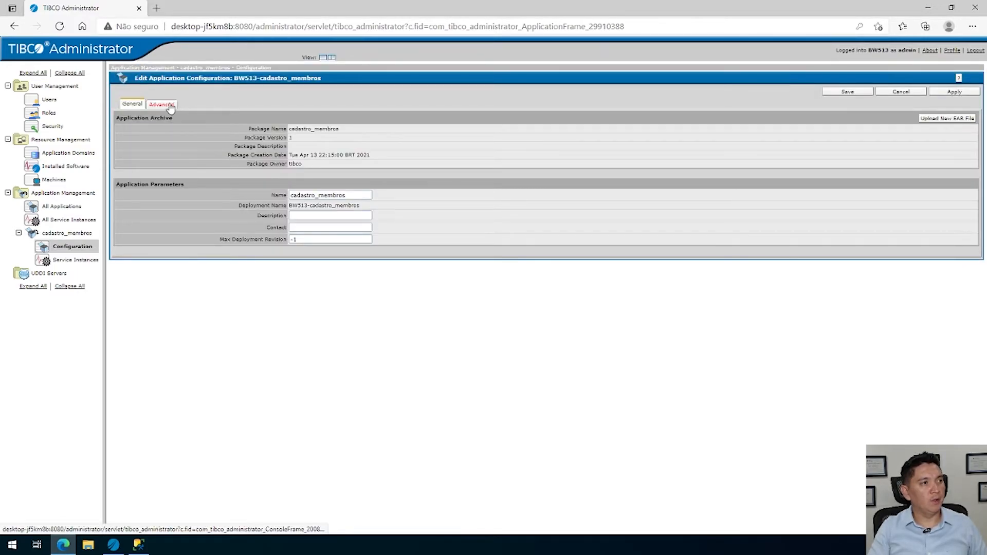
click(171, 108)
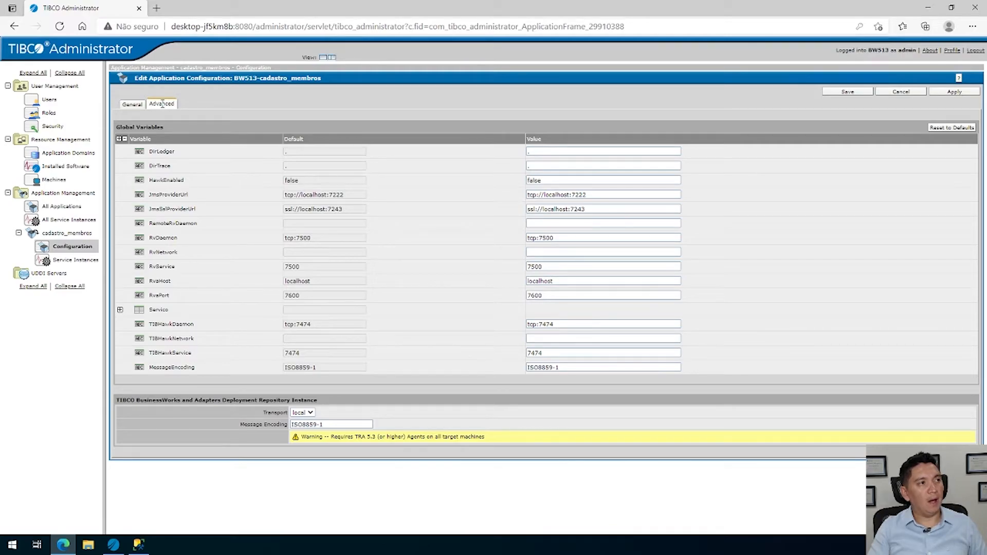
click(120, 311)
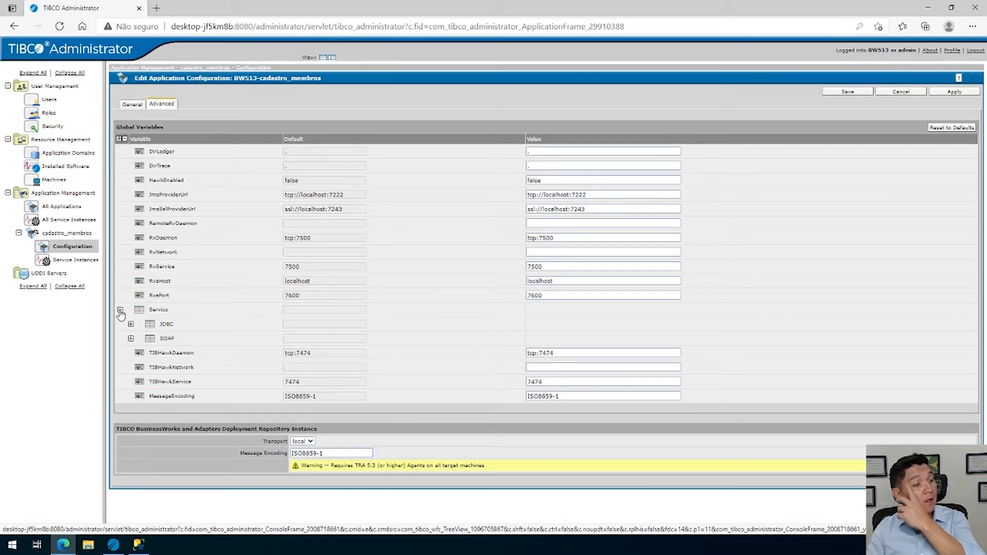
click(131, 324)
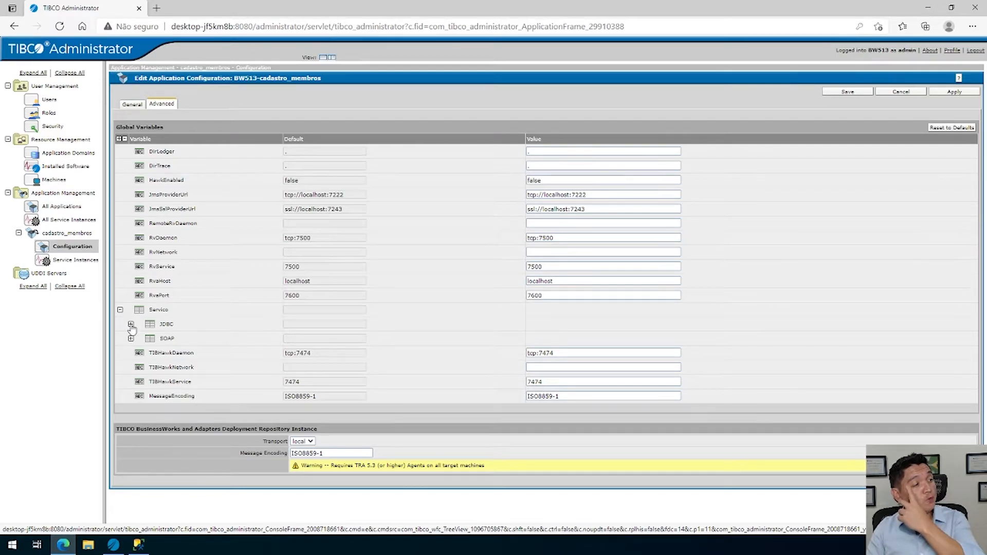
click(131, 411)
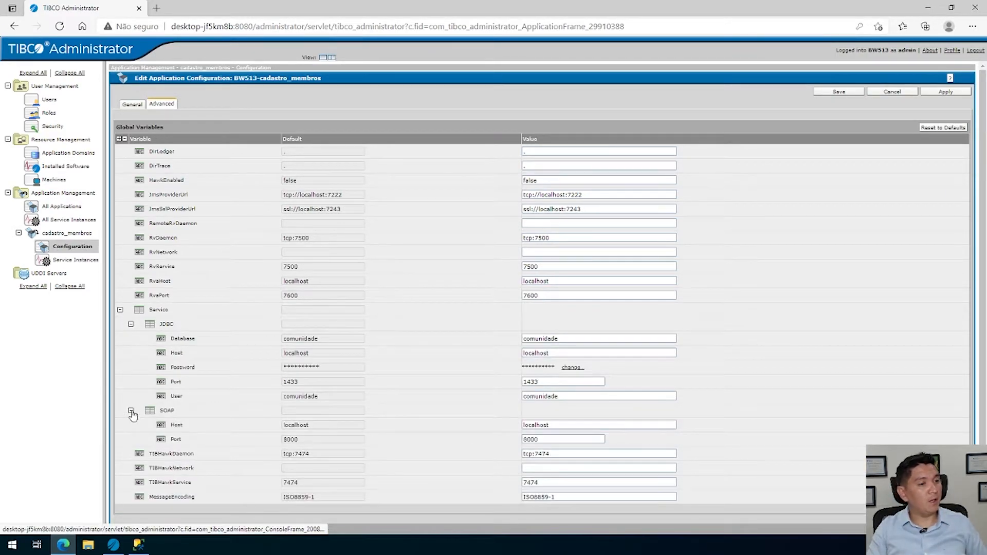
scroll(343, 391, down, 2)
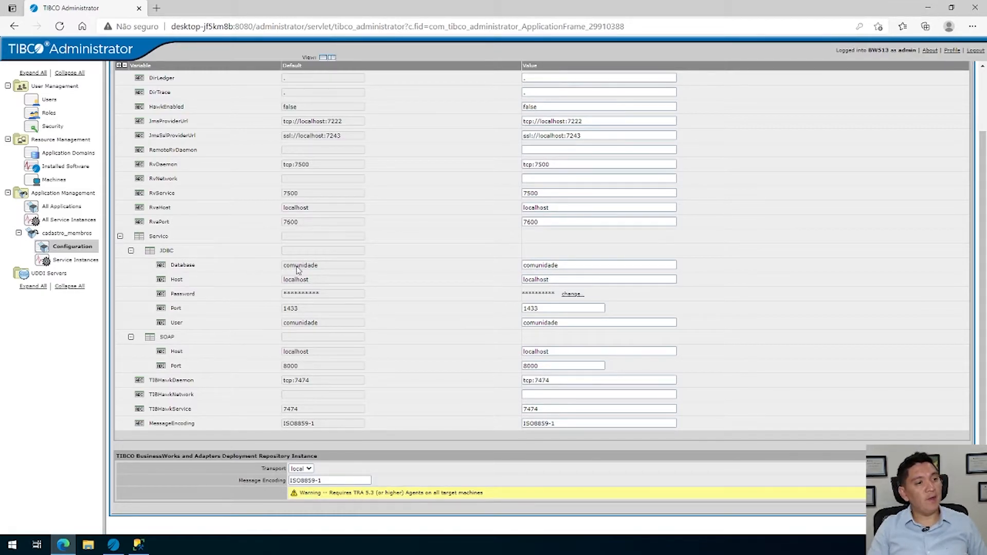
click(557, 364)
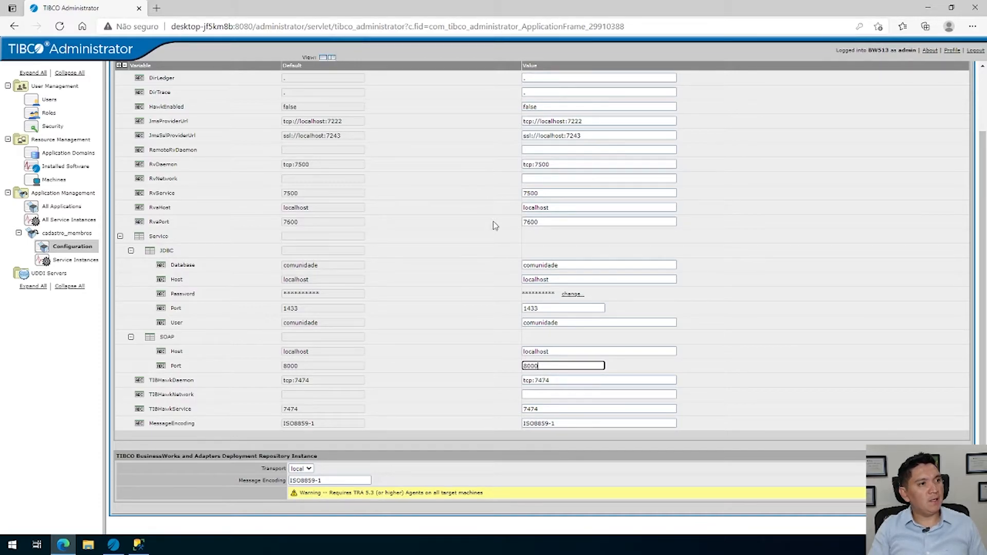
Switch to TIBCO Designer and compare the JDBC_Comunidade and HTTP_SOAP connection settings with the project's global variables
key(alt+Tab)
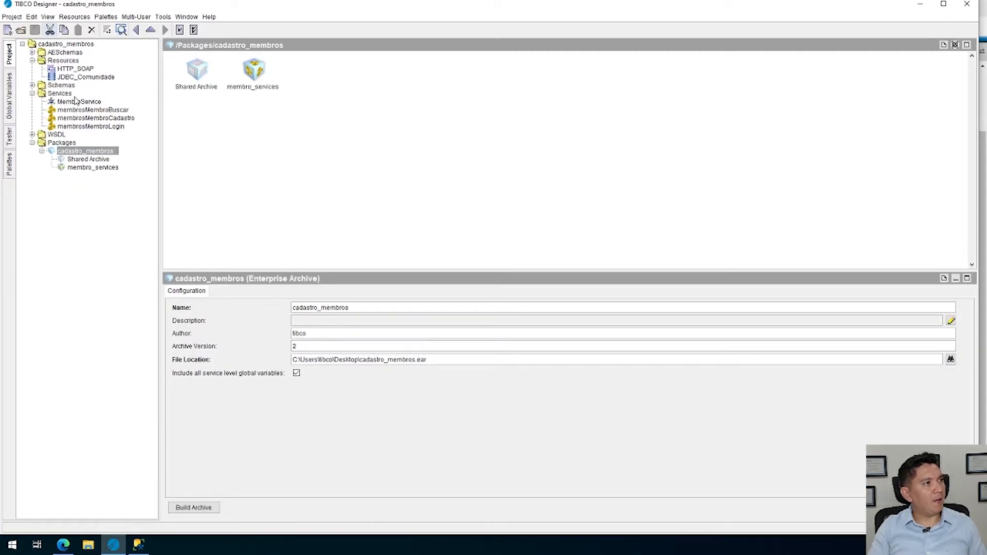
click(97, 78)
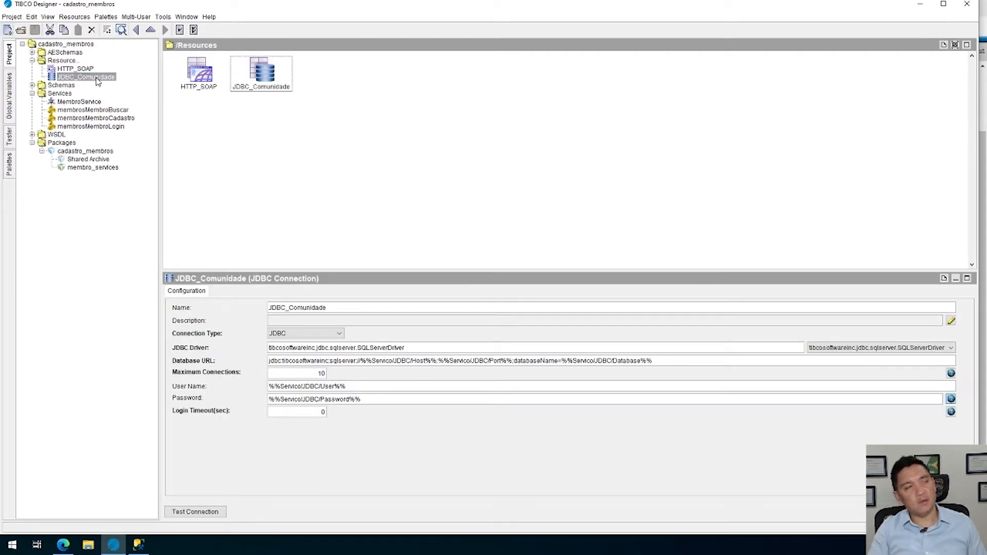
click(73, 62)
click(67, 71)
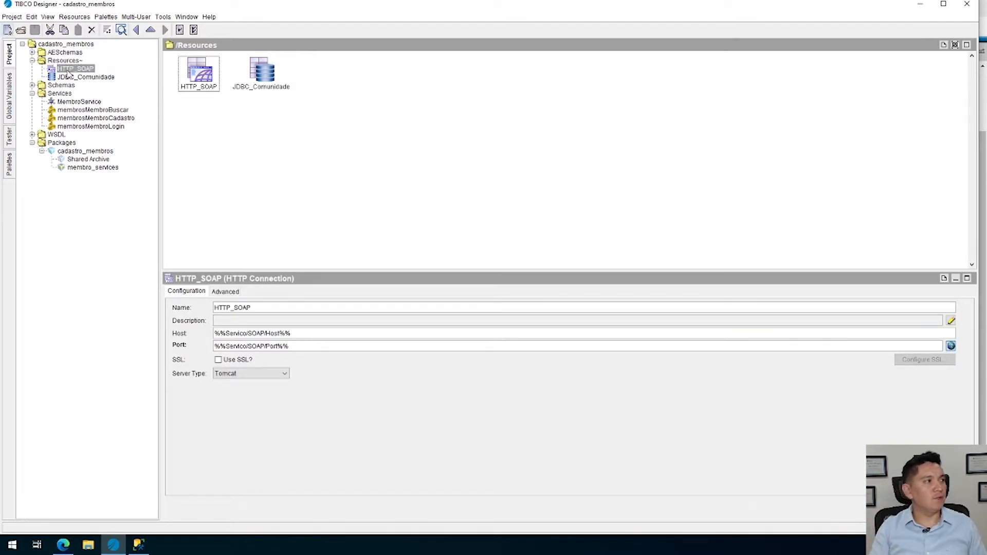
click(12, 103)
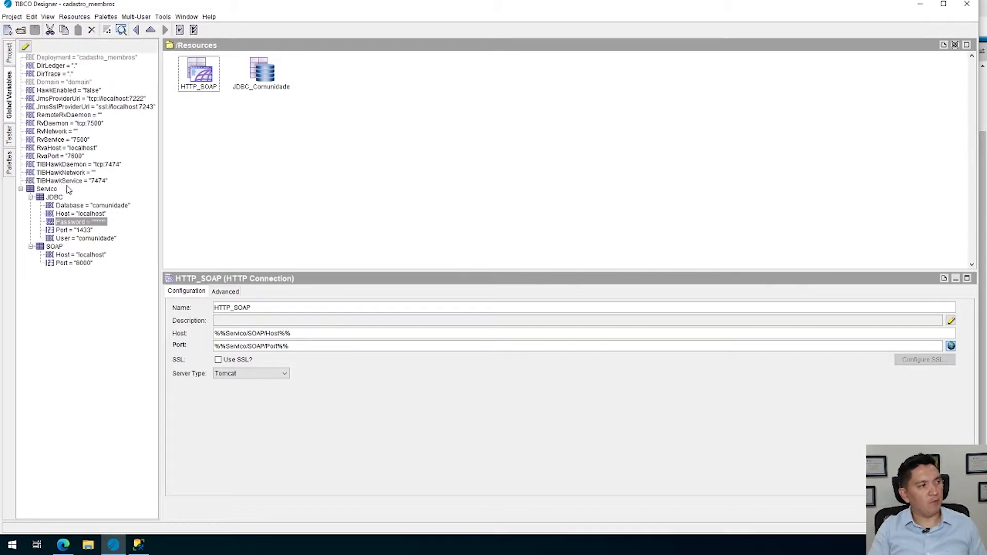
Make the SOAP Host and Port global variables settable at service level and no longer at deployment level
click(25, 47)
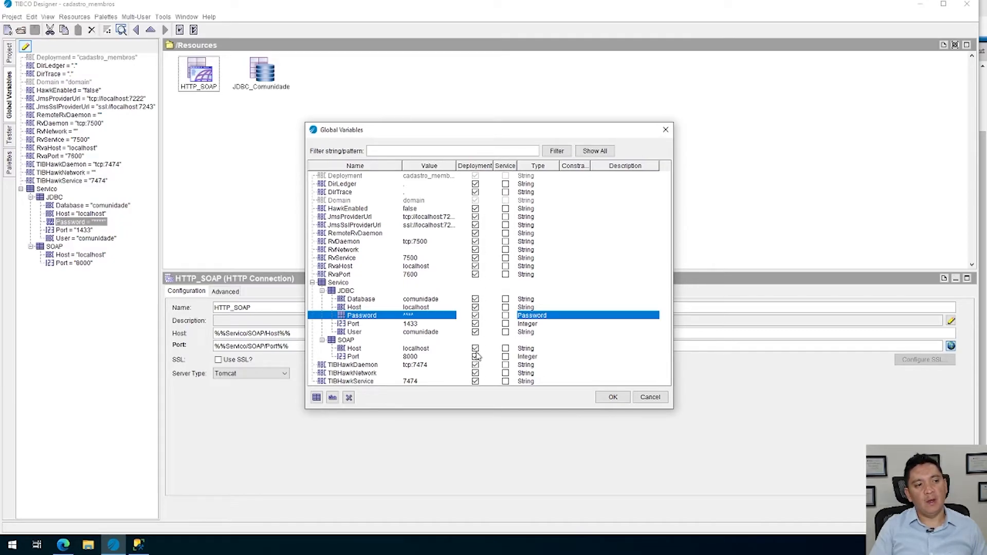
click(505, 348)
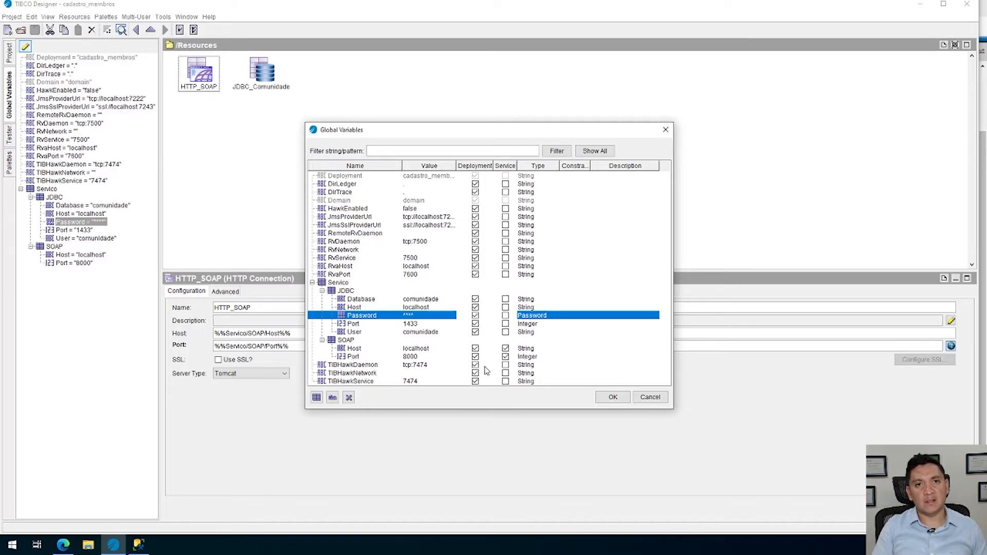
click(475, 348)
click(475, 356)
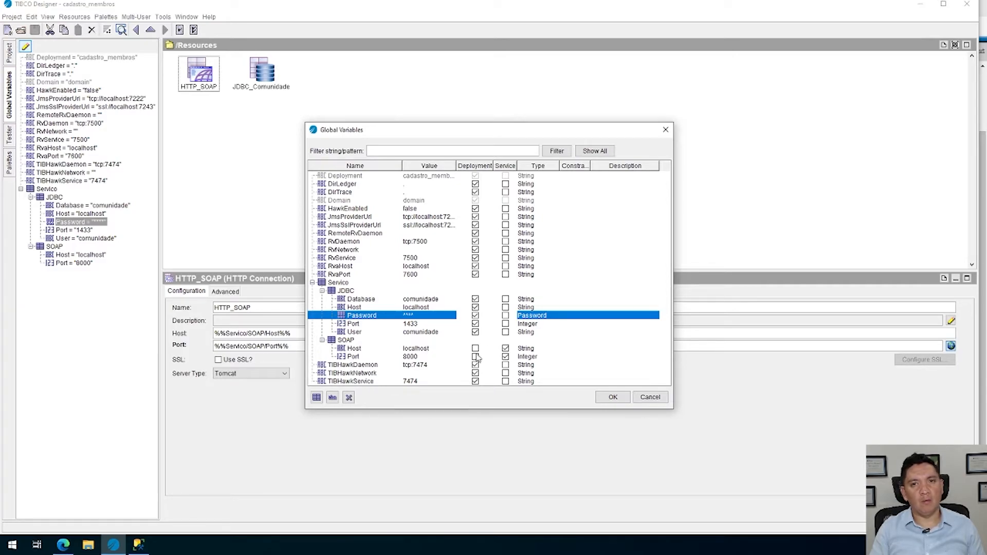
click(506, 356)
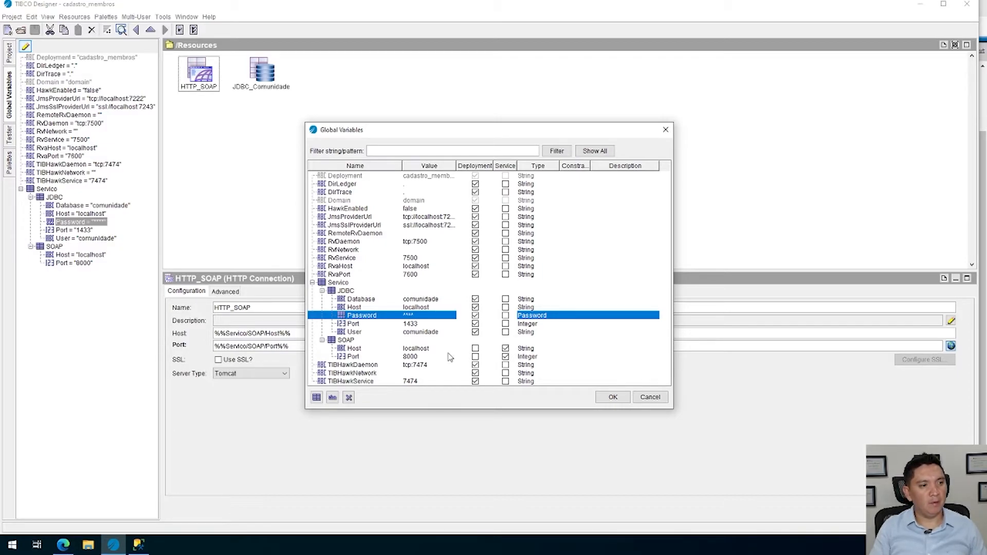
click(614, 397)
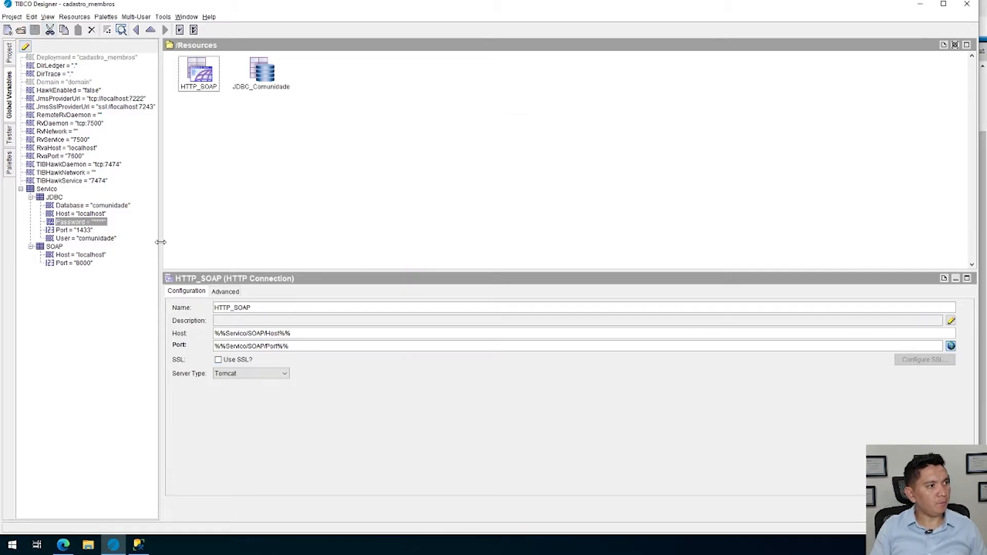
Switch back to TIBCO Administrator in Microsoft Edge and save the cadastro_membros application configuration
key(alt+Tab)
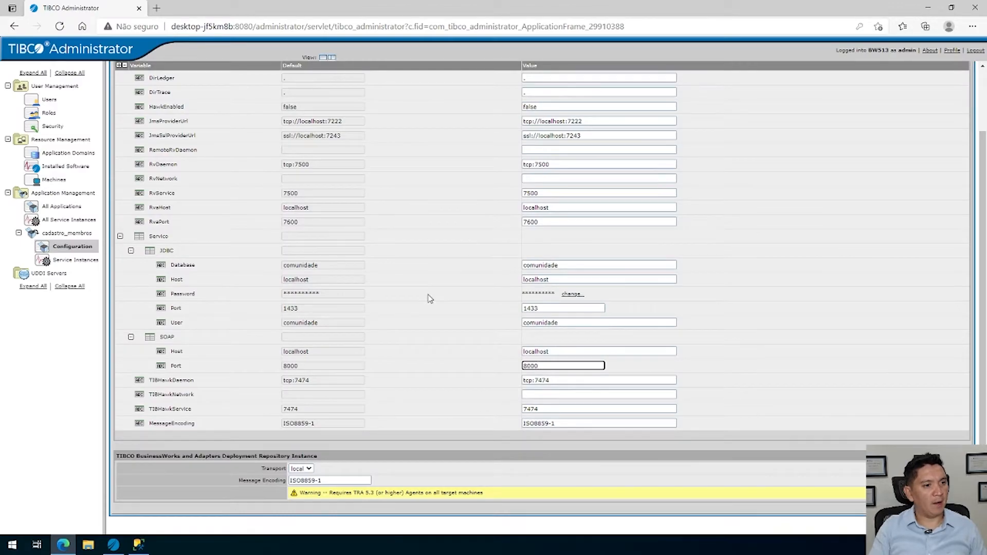
scroll(430, 299, up, 2)
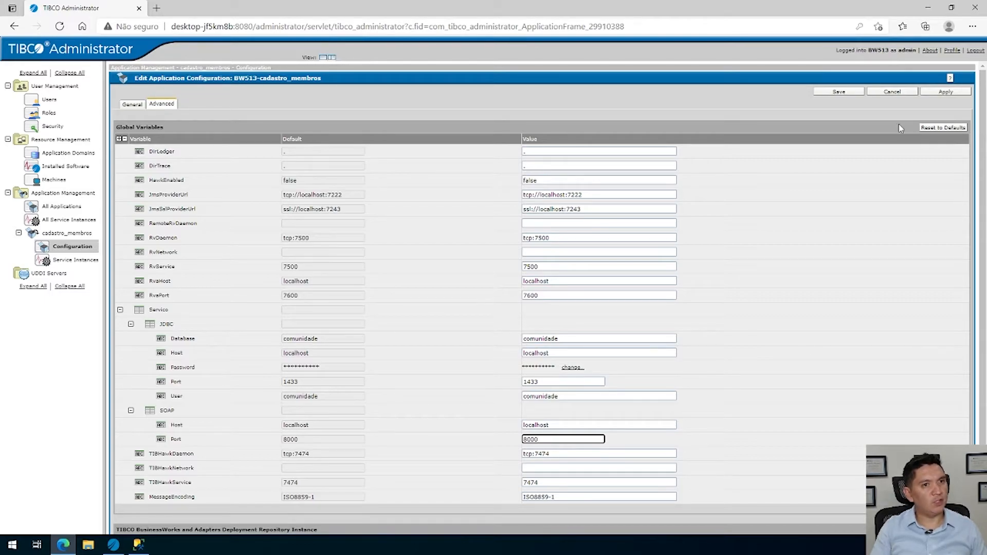
click(839, 92)
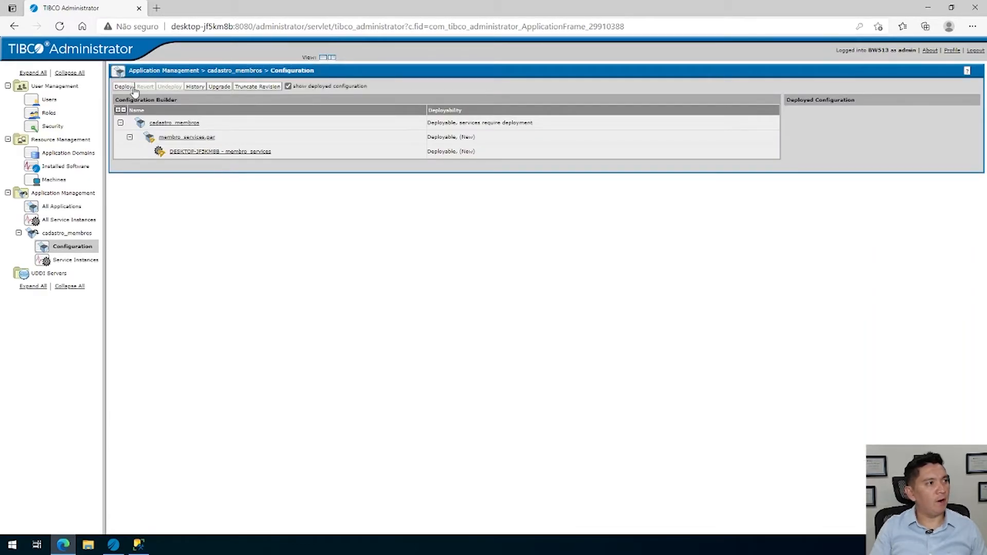
Deploy cadastro_membros, stopping running services beforehand and starting deployed ones, and expand membro_services.par to check its deployment status
click(125, 87)
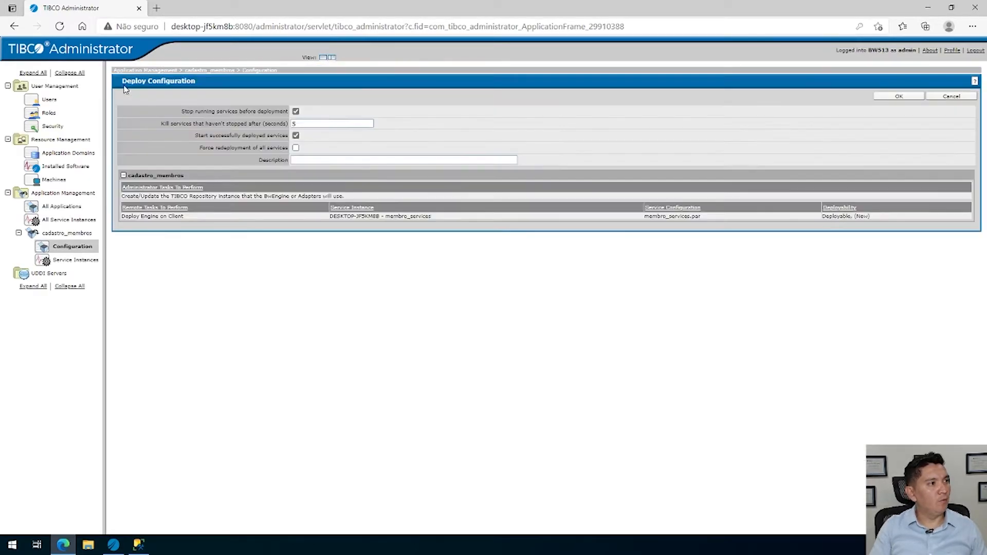
click(295, 111)
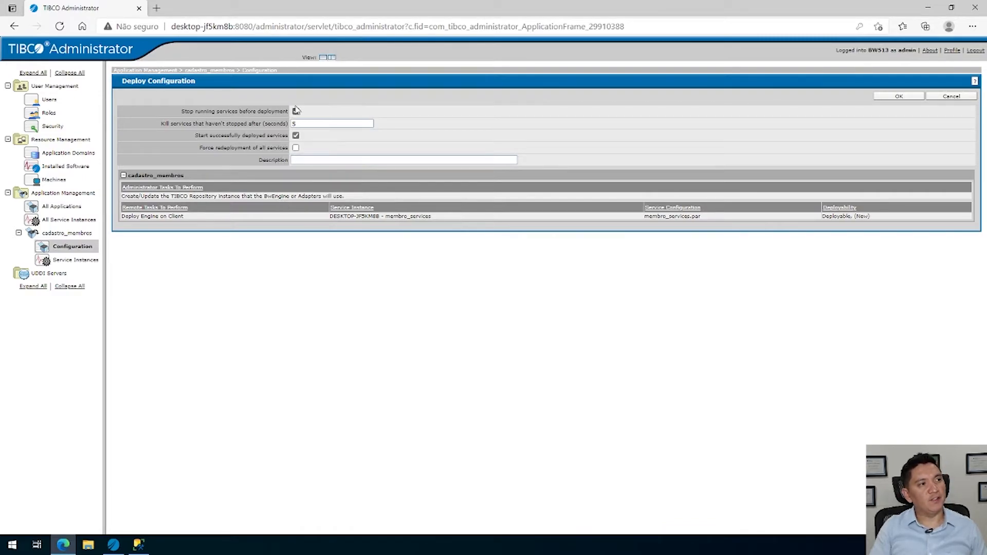
click(296, 110)
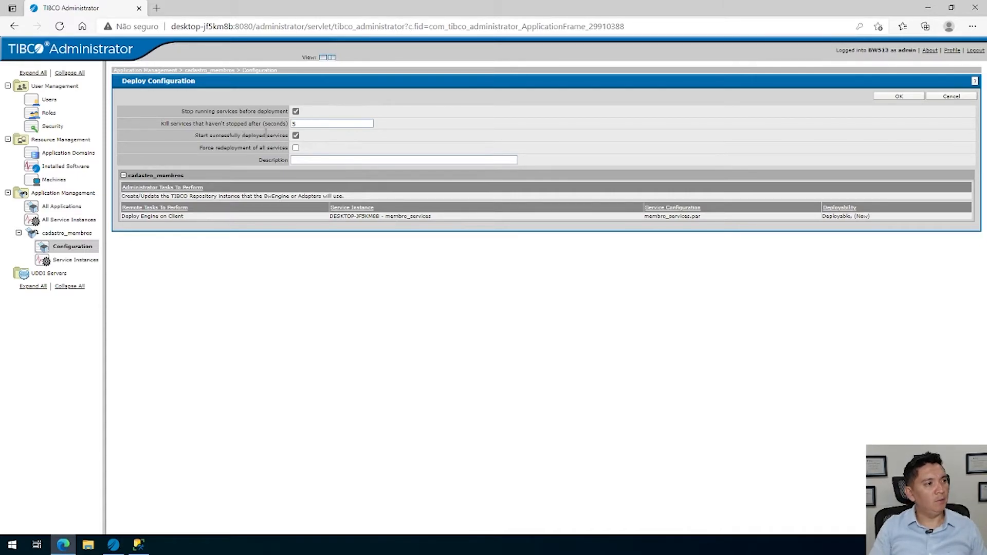
click(915, 98)
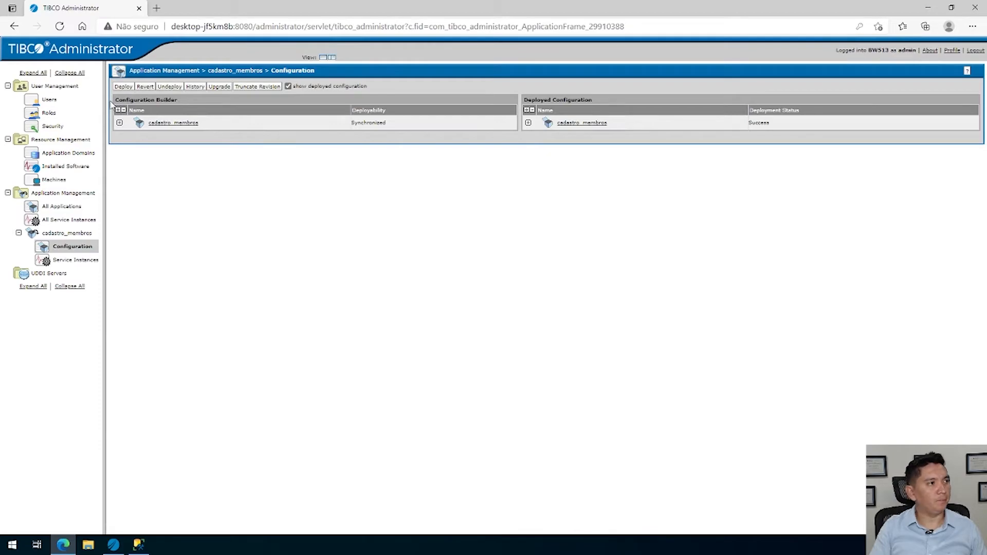
click(119, 123)
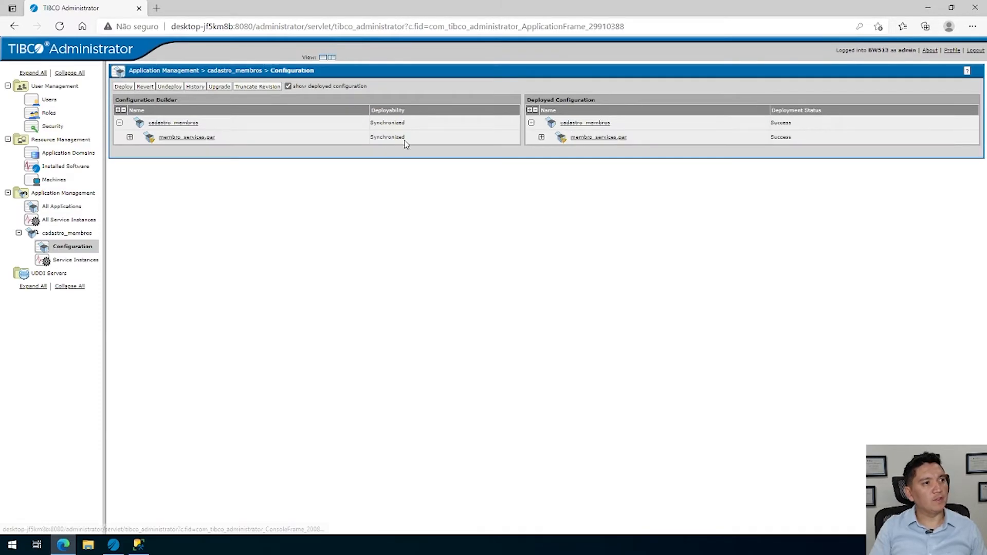
click(129, 137)
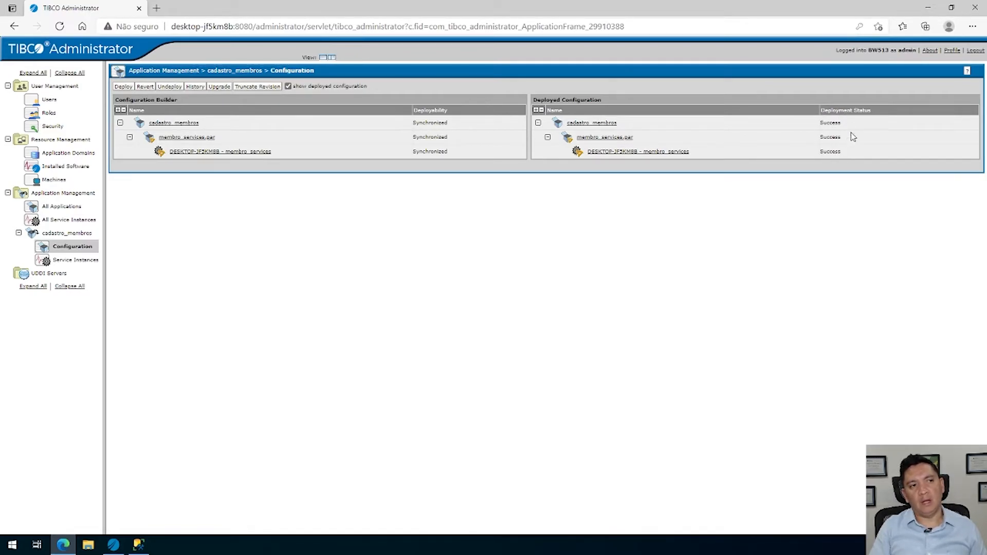
View the cadastro_membros service instances, switch to TIBCO Designer and show the project's resource tree
click(93, 261)
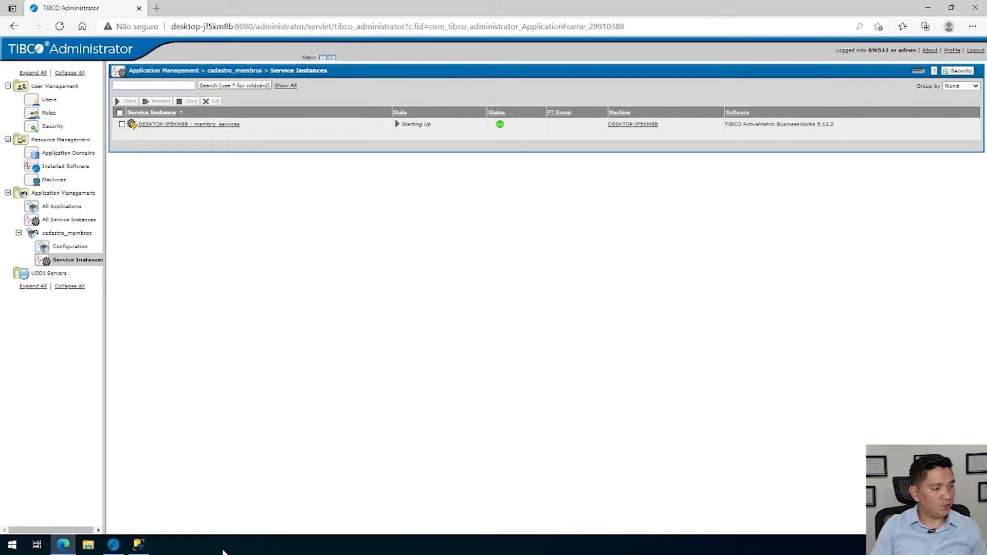
click(928, 8)
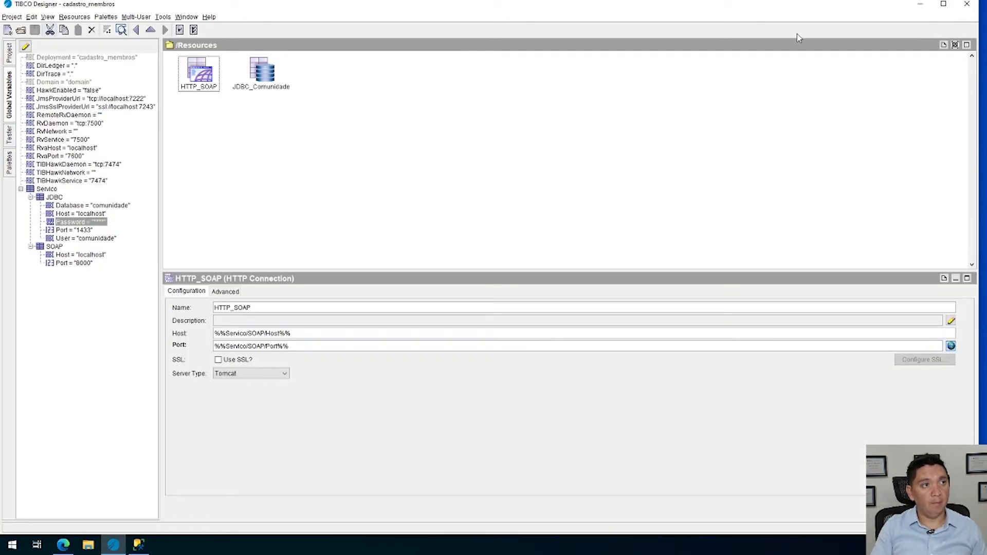
click(9, 59)
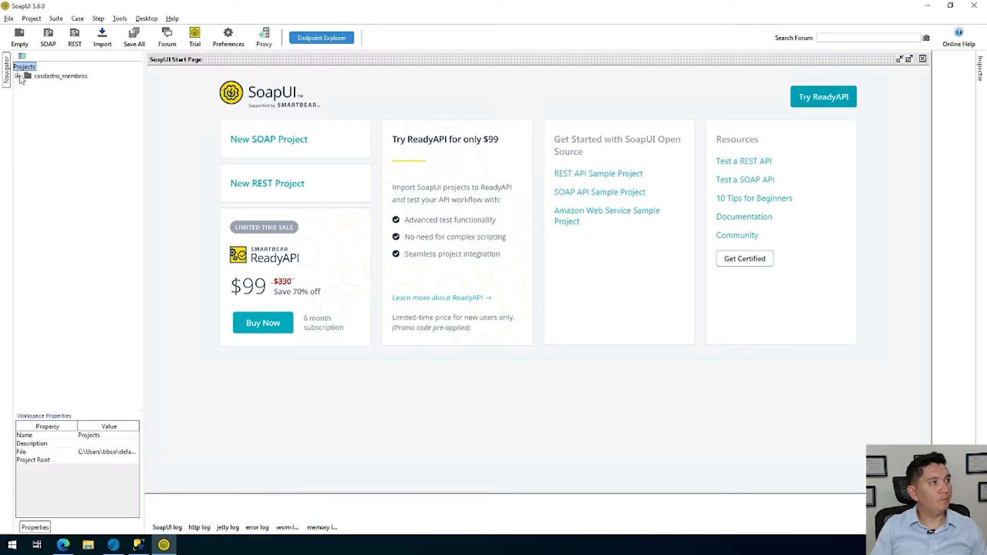
Switch to SoapUI and open Request 1 of the MembroBuscar operation in the casdastro_membros project
click(18, 76)
click(27, 86)
click(37, 94)
click(72, 103)
double_click(72, 104)
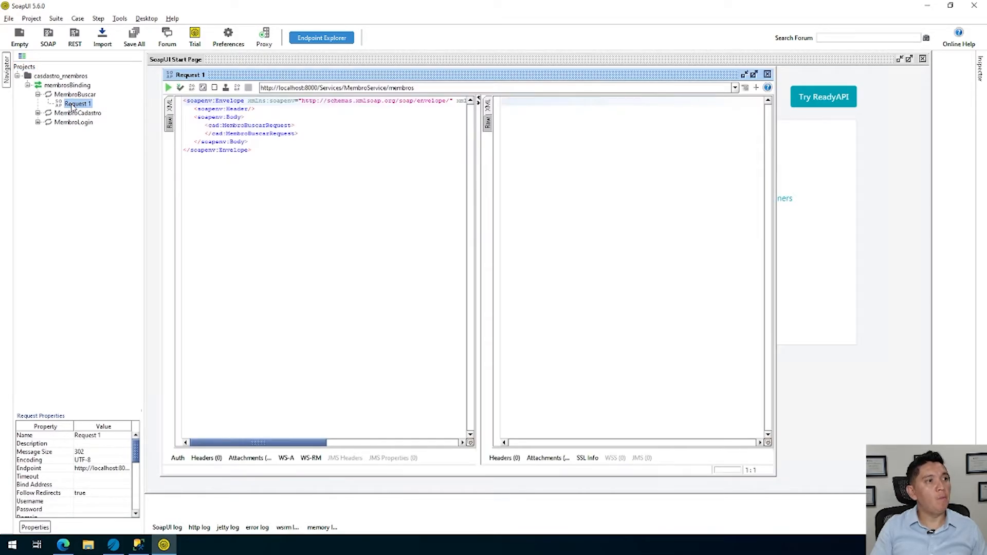
Switch to TIBCO Designer and review the deployment and service settings of the JDBC and SOAP global variables
key(alt+Tab)
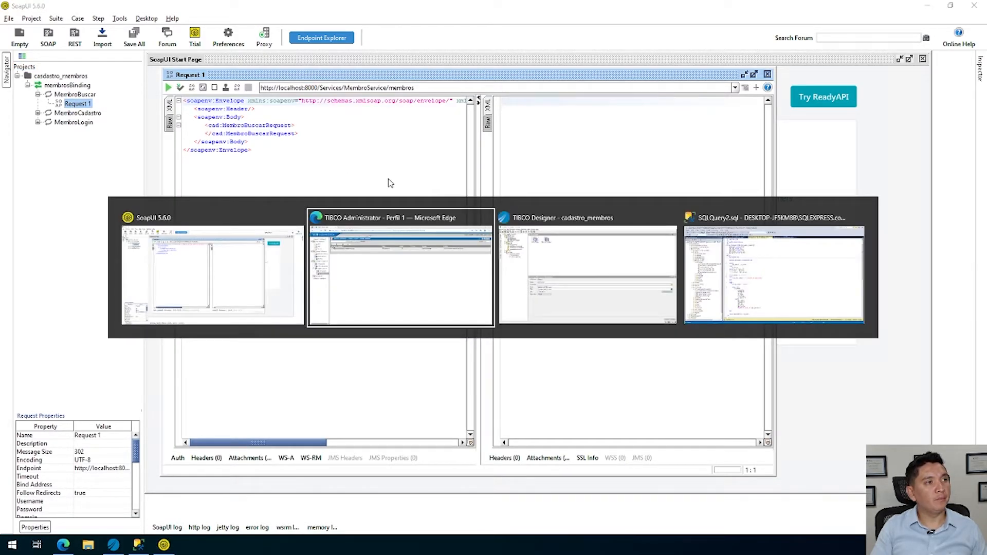
key(alt+Tab)
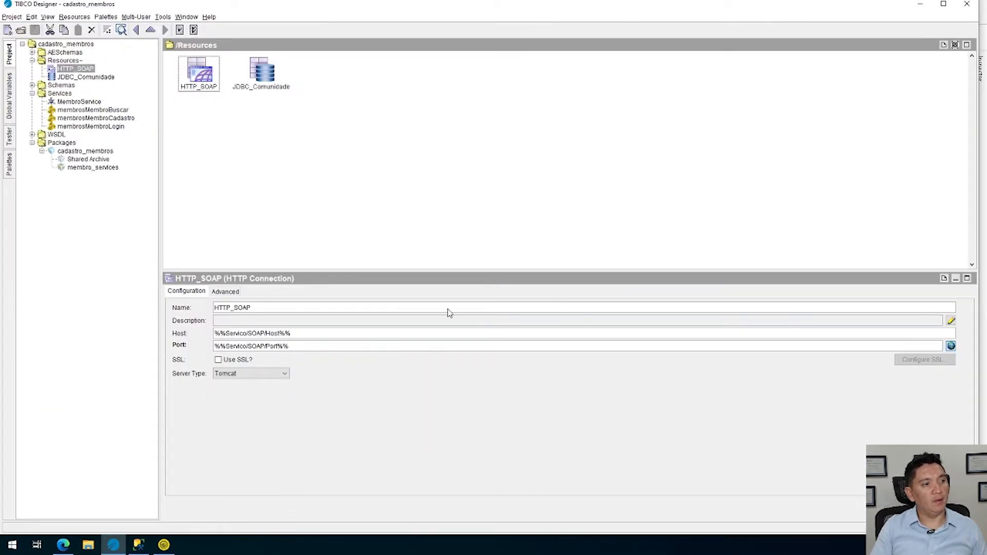
click(11, 139)
click(11, 56)
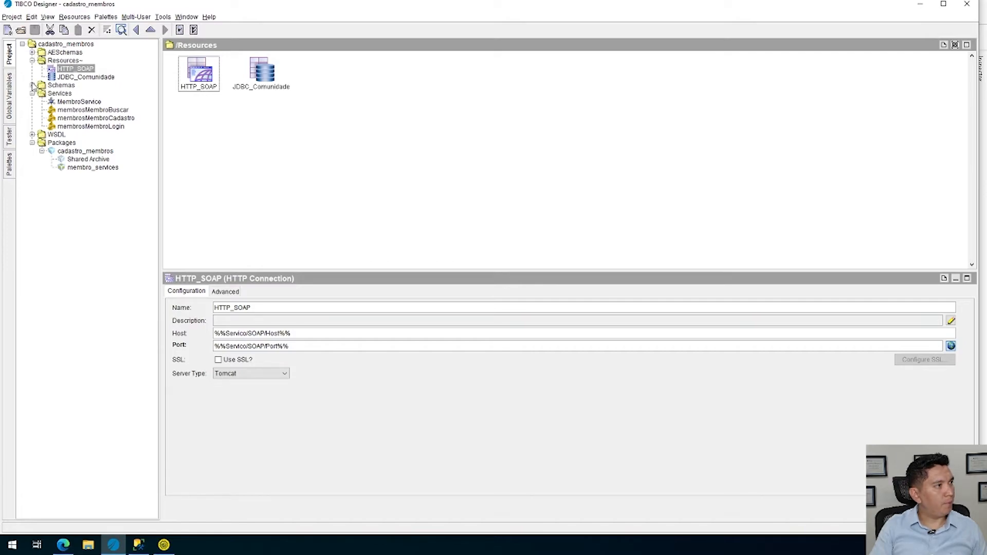
click(13, 95)
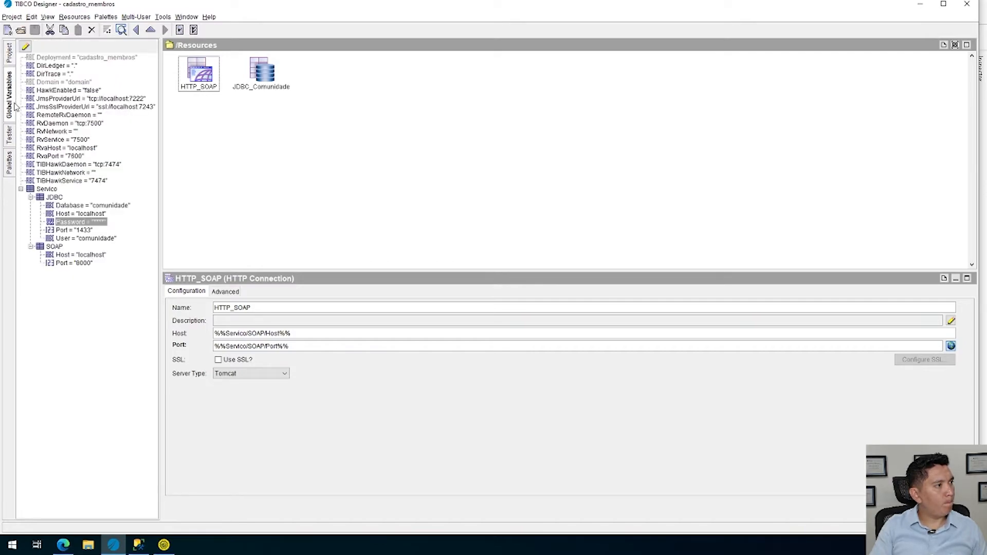
click(25, 47)
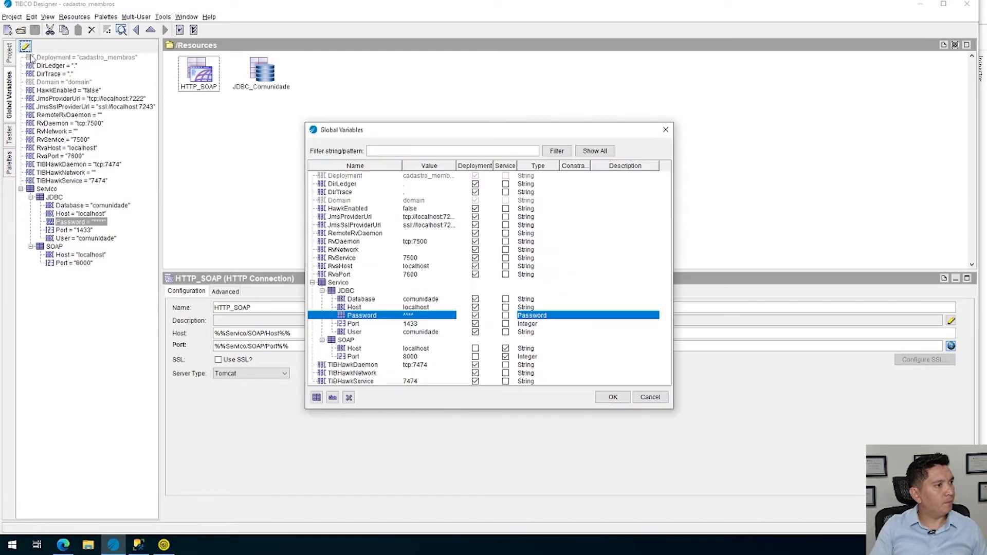
click(650, 397)
Rebuild the cadastro_membros enterprise archive over the existing cadastro_membros.ear file and save the project
click(12, 53)
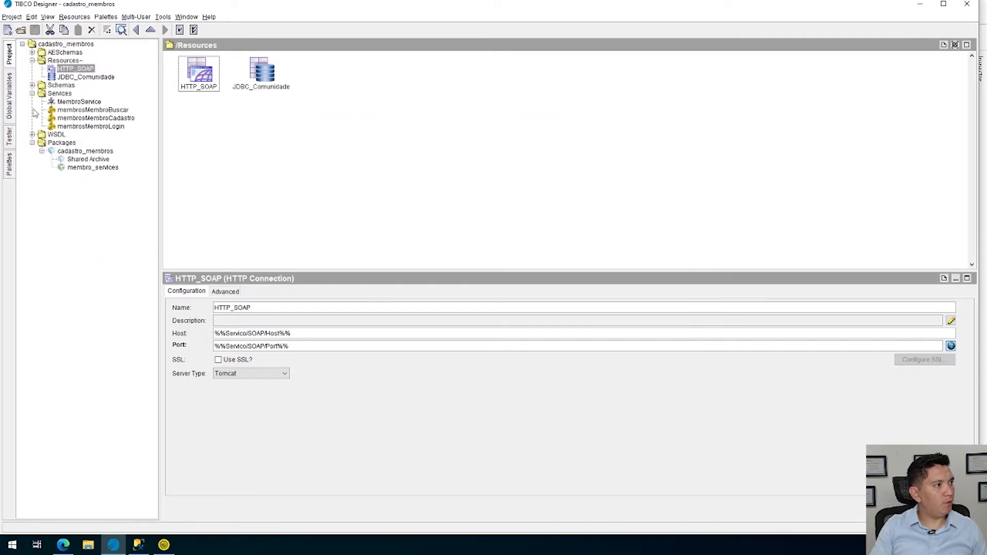
click(72, 150)
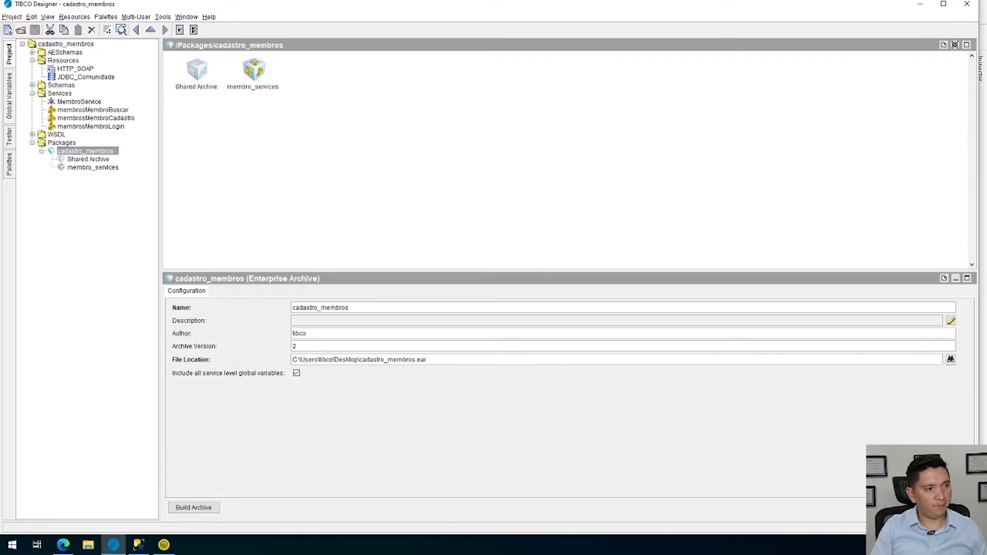
click(195, 509)
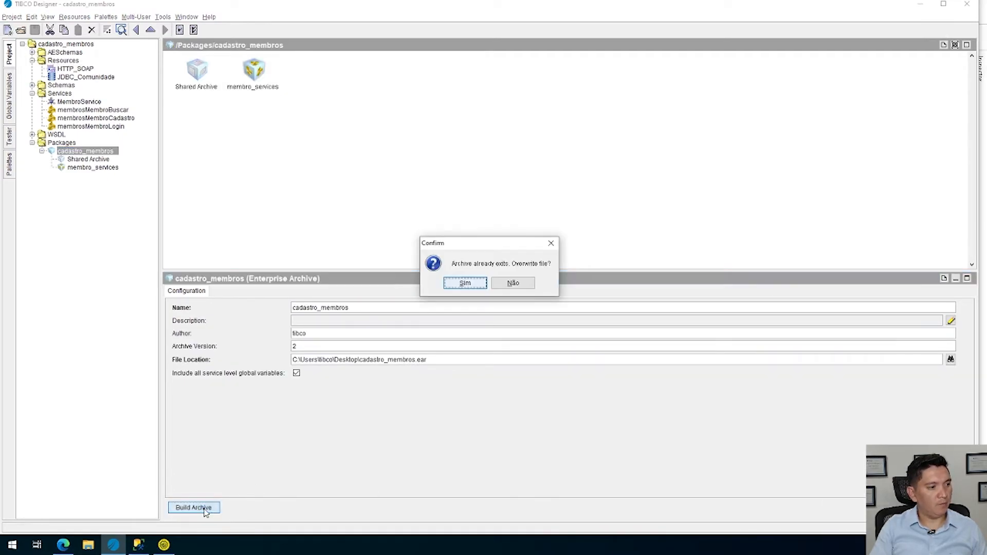
click(461, 284)
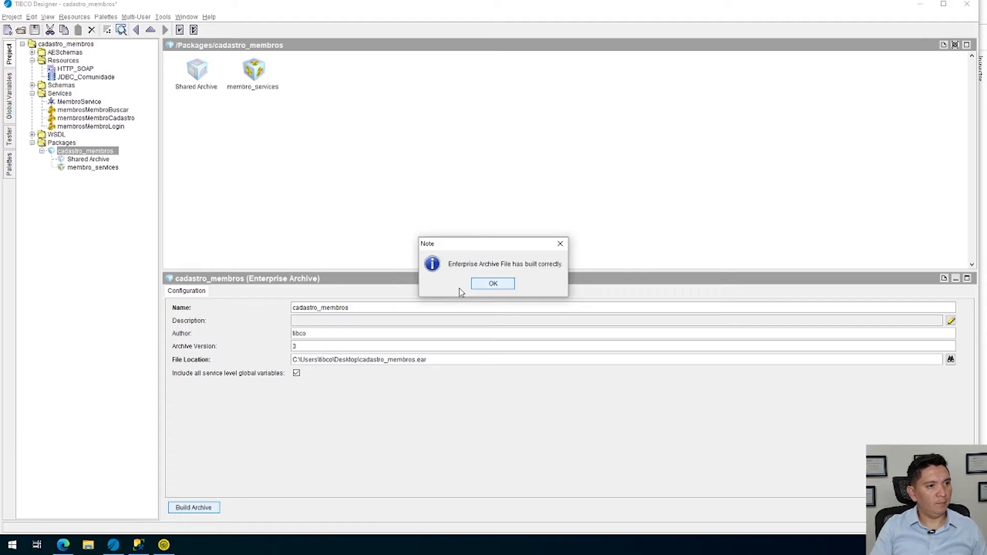
click(501, 283)
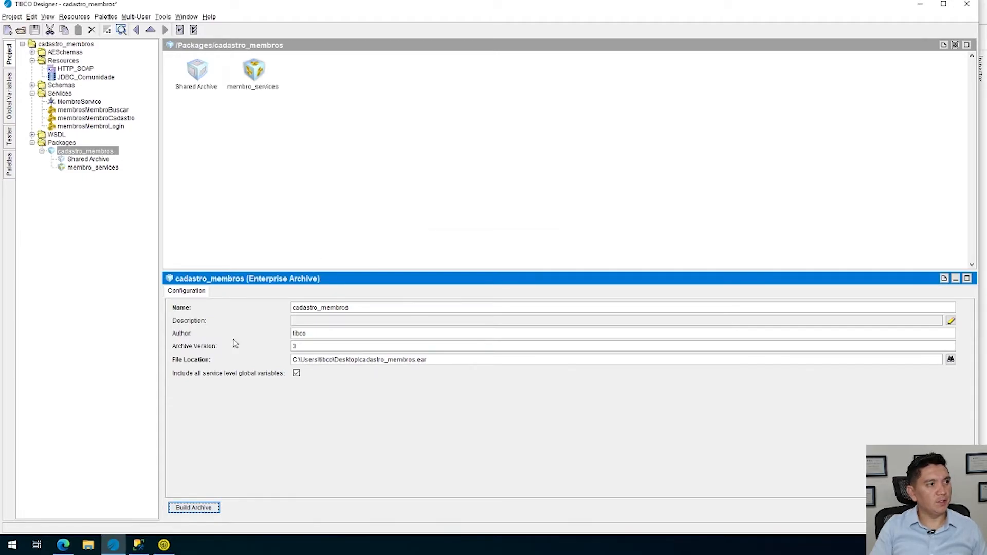
click(33, 30)
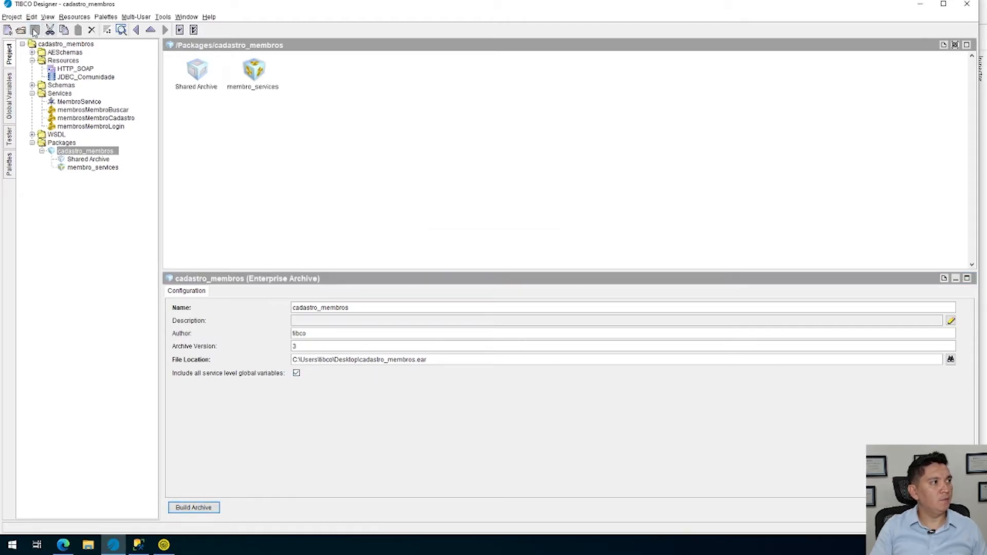
Close TIBCO Designer completely and check the membro_services instance state in TIBCO Administrator
click(968, 6)
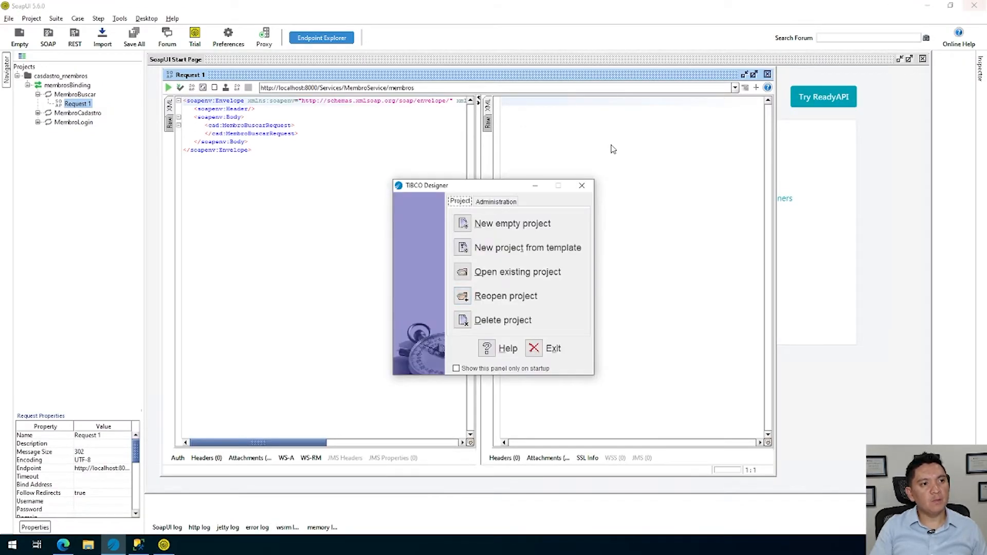
click(581, 186)
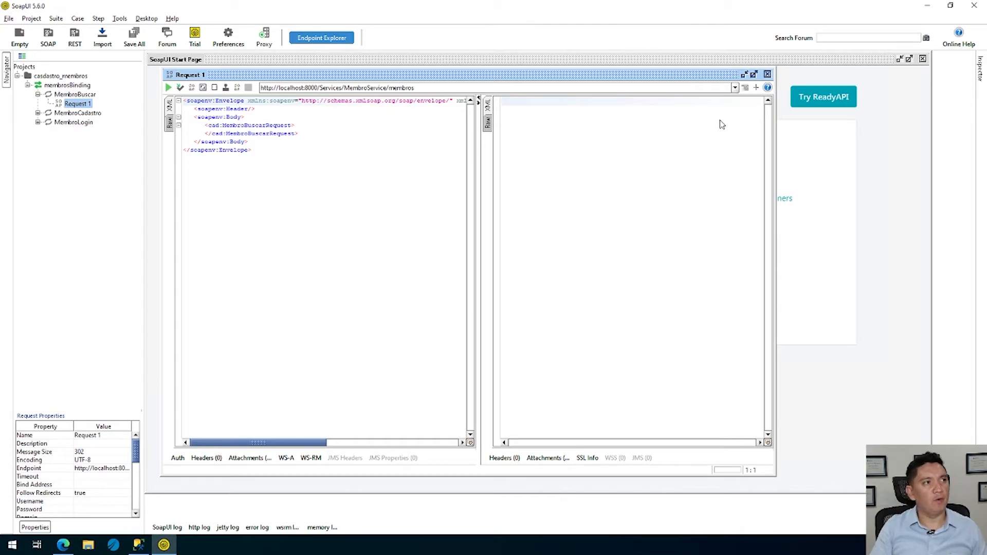
key(alt+Tab)
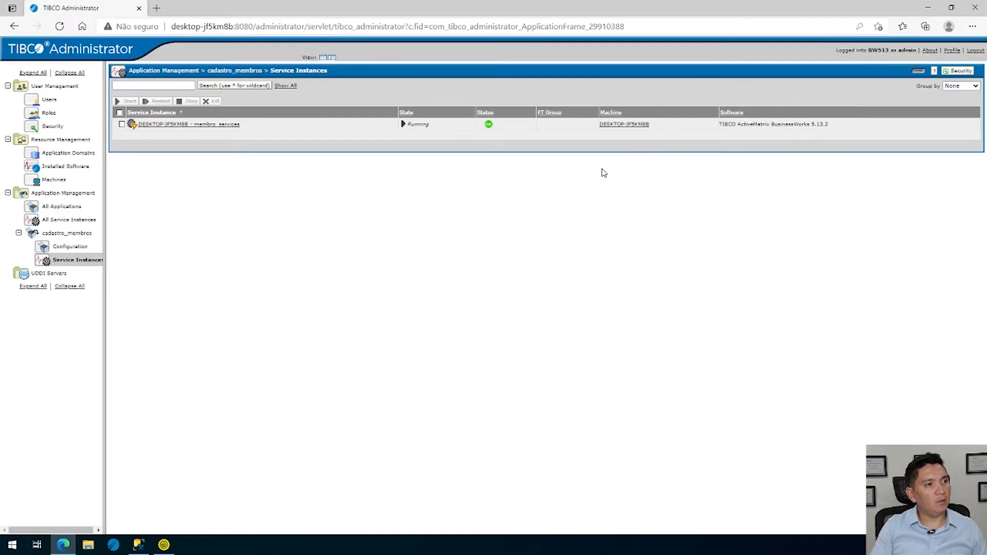
key(alt+Tab)
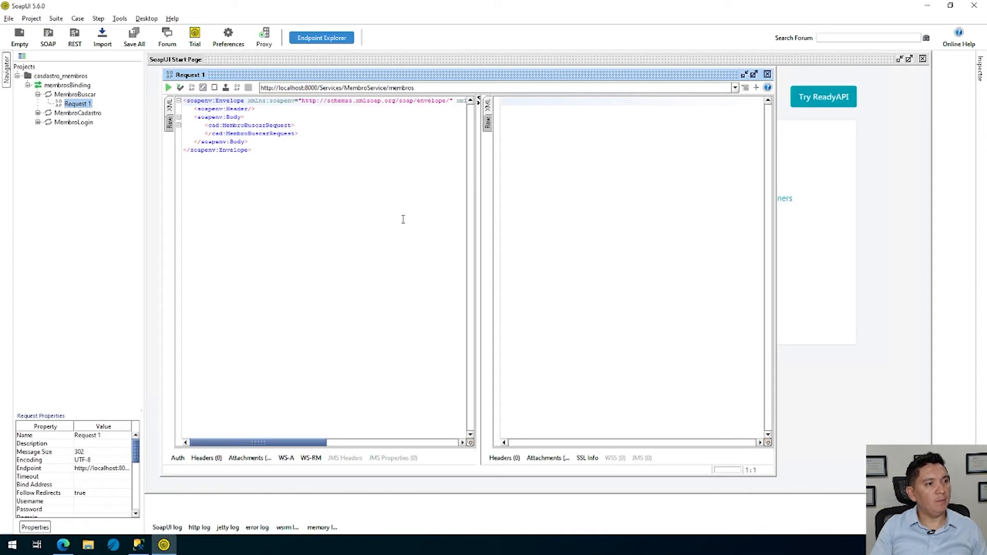
click(169, 89)
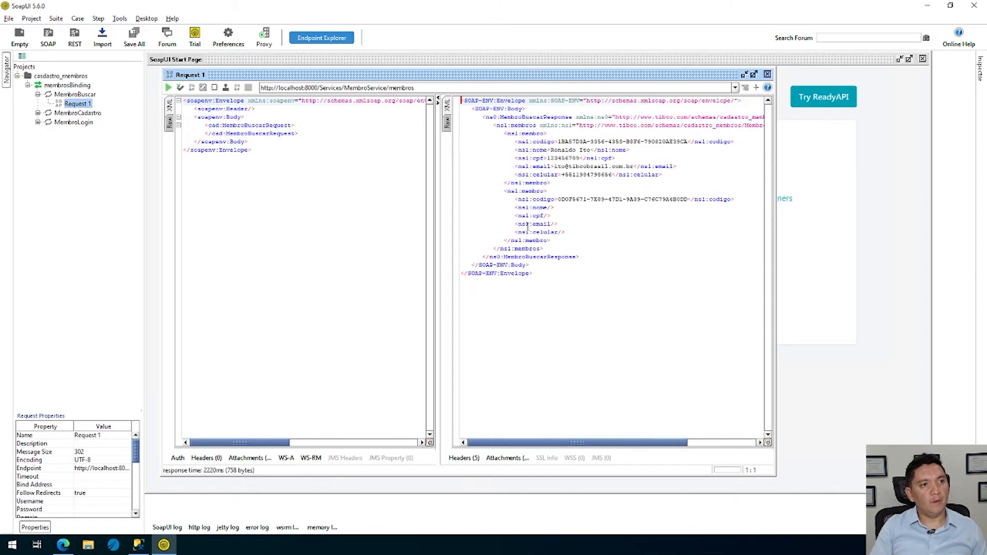
drag(579, 257, 473, 133)
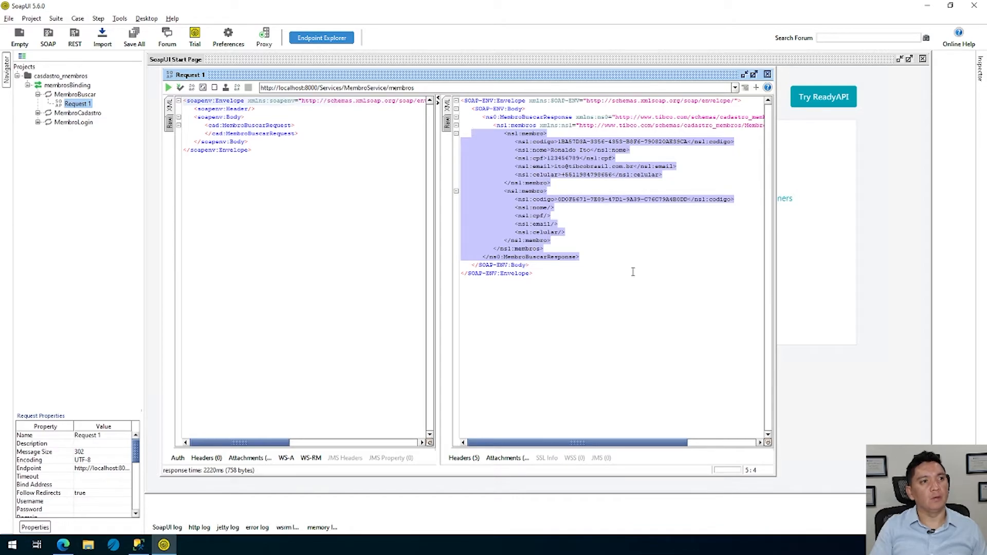
click(822, 312)
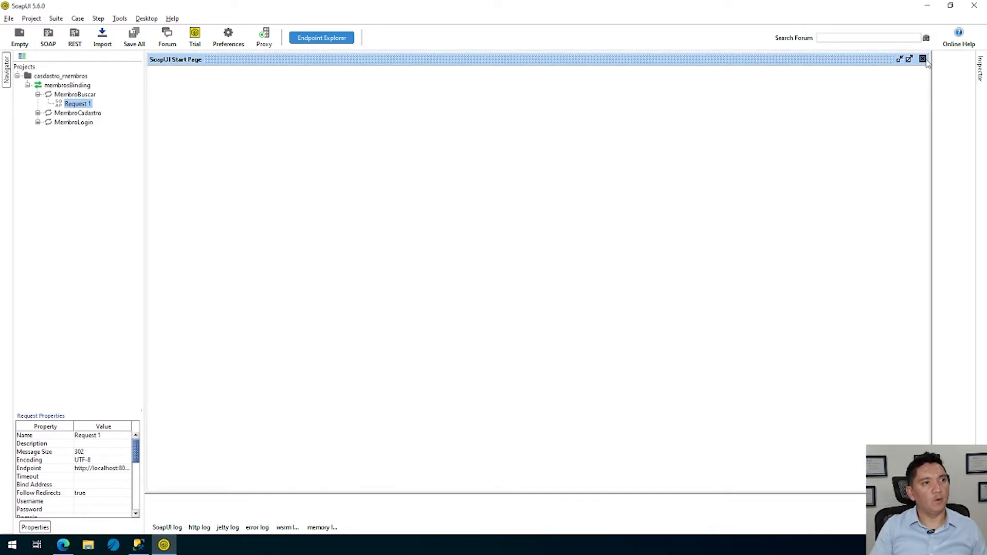
Switch to TIBCO Administrator and search the membro_services instance's trace log, cadastro_membros-membro_services.log, with a limit of 1000 lines
key(alt+Tab)
key(alt+Tab)
key(alt+shift+Tab)
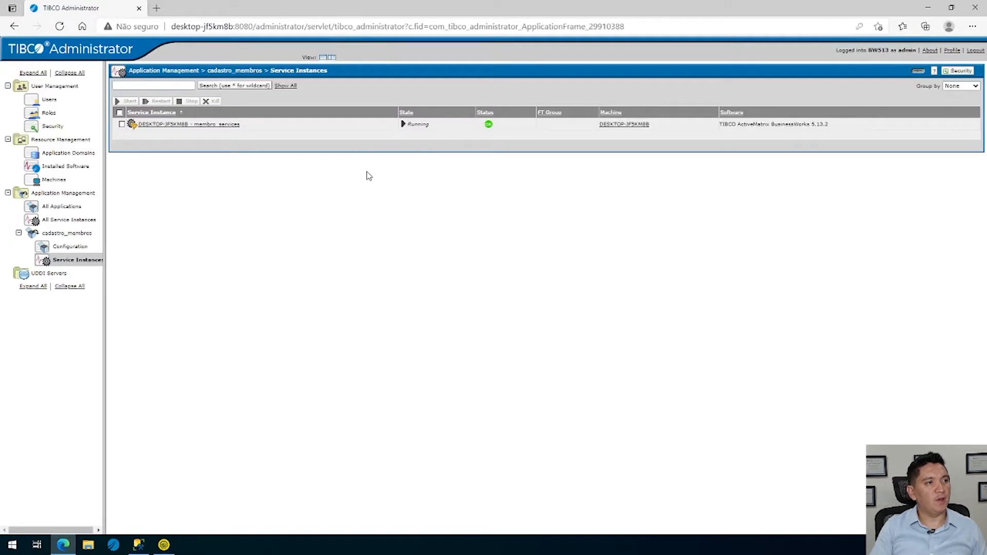
click(203, 128)
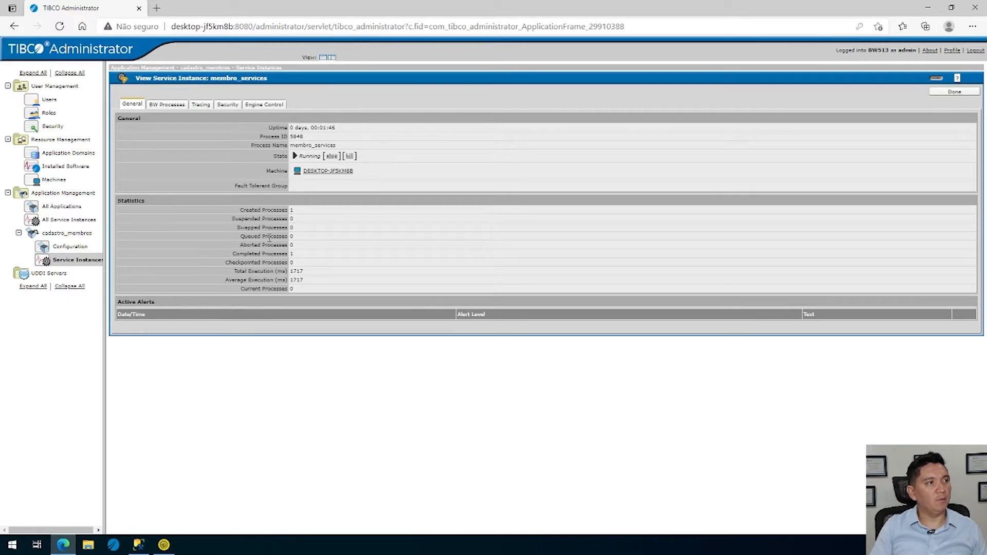
click(199, 104)
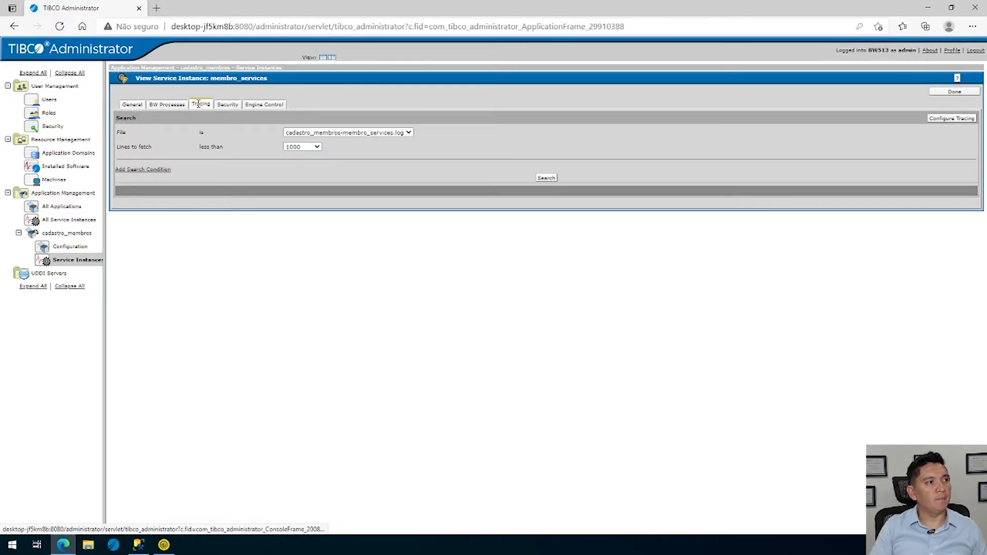
click(549, 180)
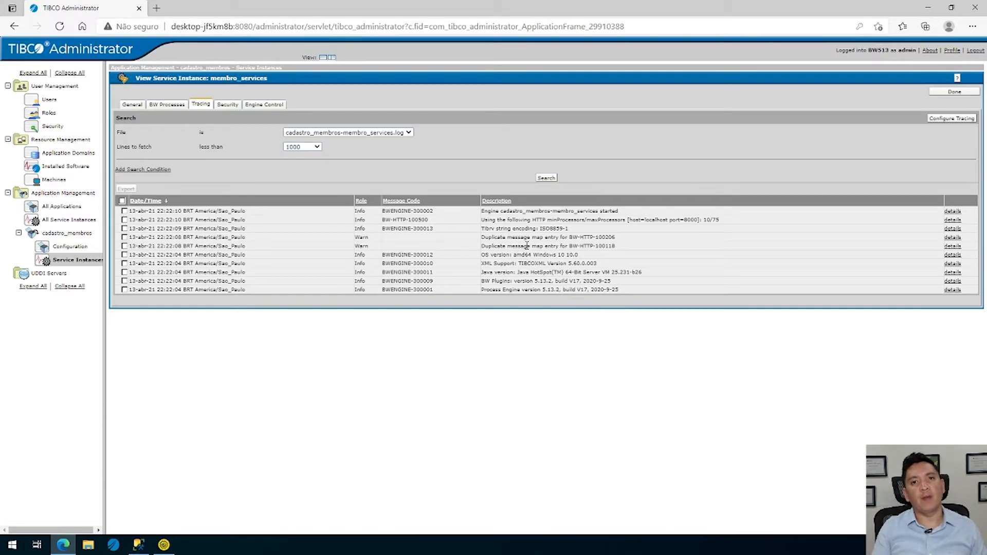
Upload the rebuilt cadastro_membros.ear from the desktop into the cadastro_membros application configuration and save it
click(69, 234)
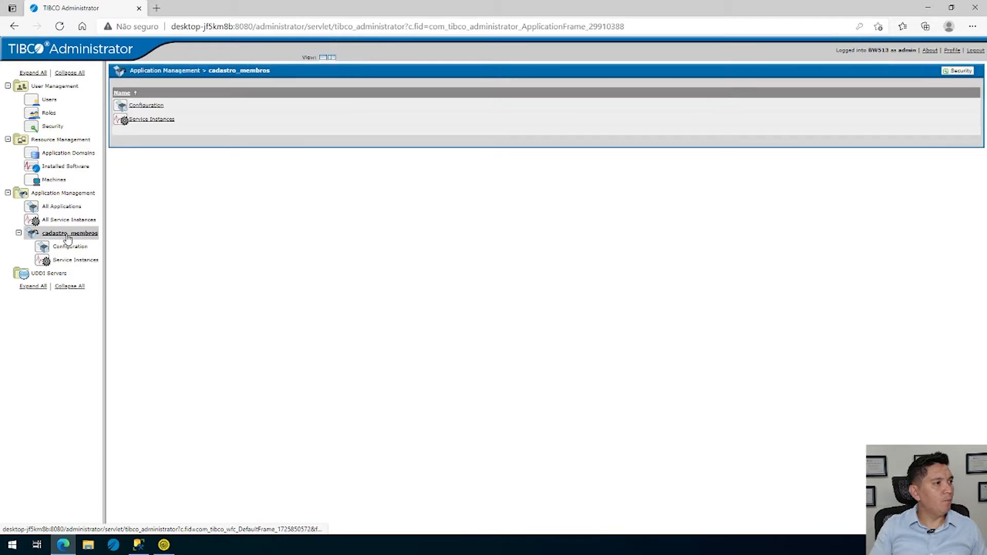
click(153, 106)
click(187, 124)
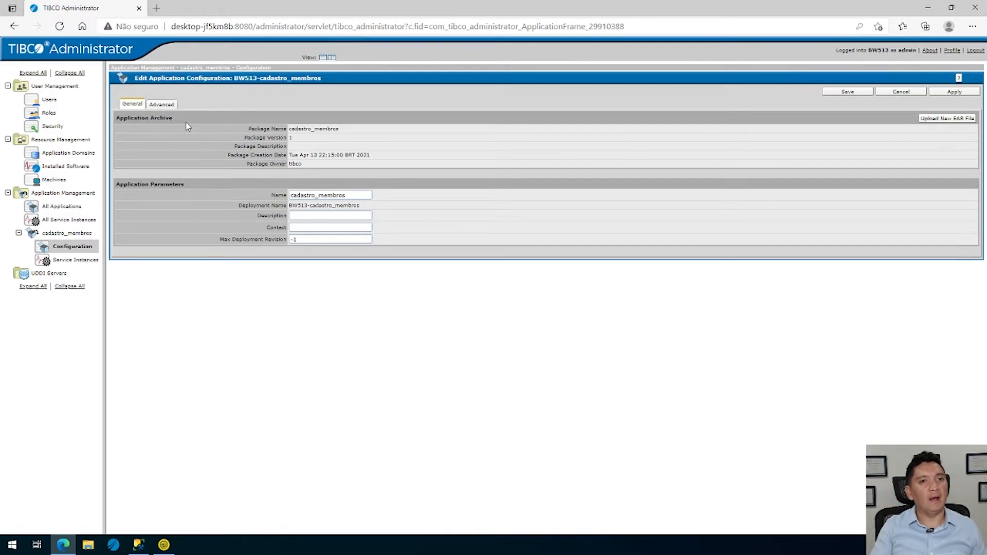
click(946, 120)
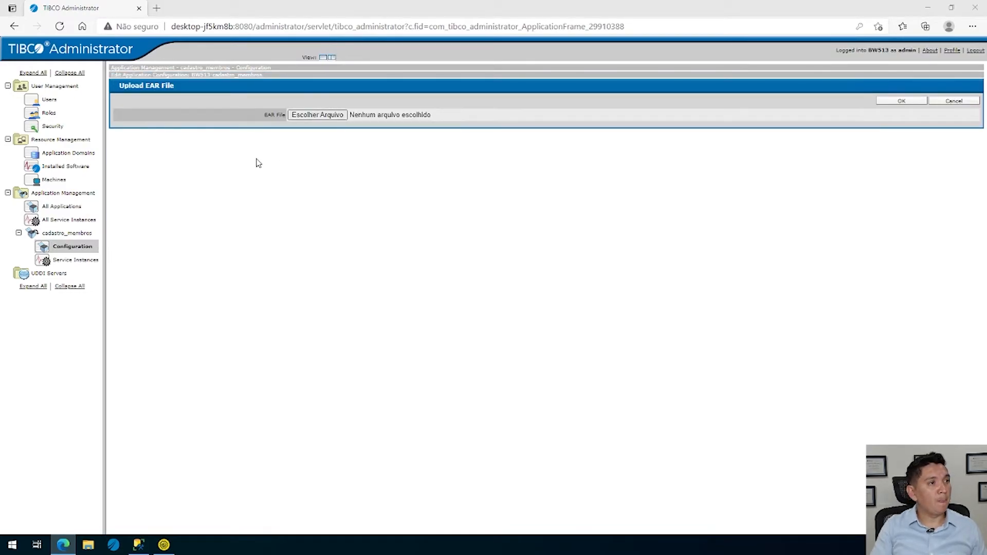
click(317, 115)
click(144, 85)
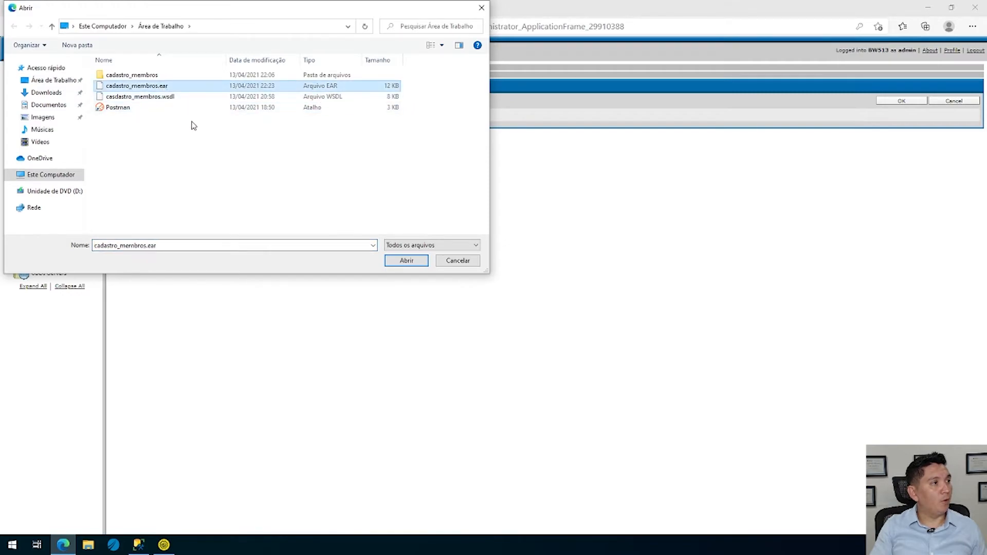
click(417, 266)
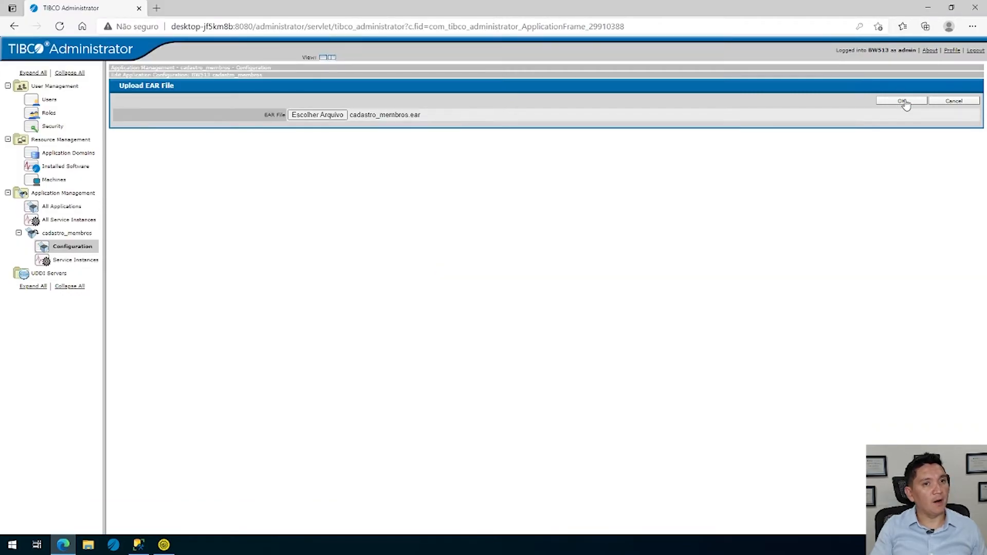
click(904, 102)
click(901, 103)
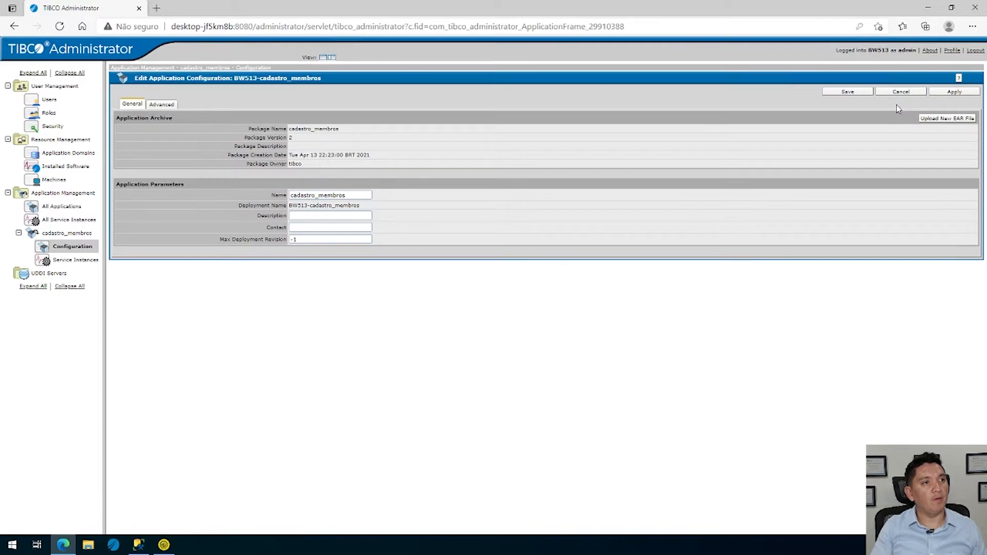
click(848, 92)
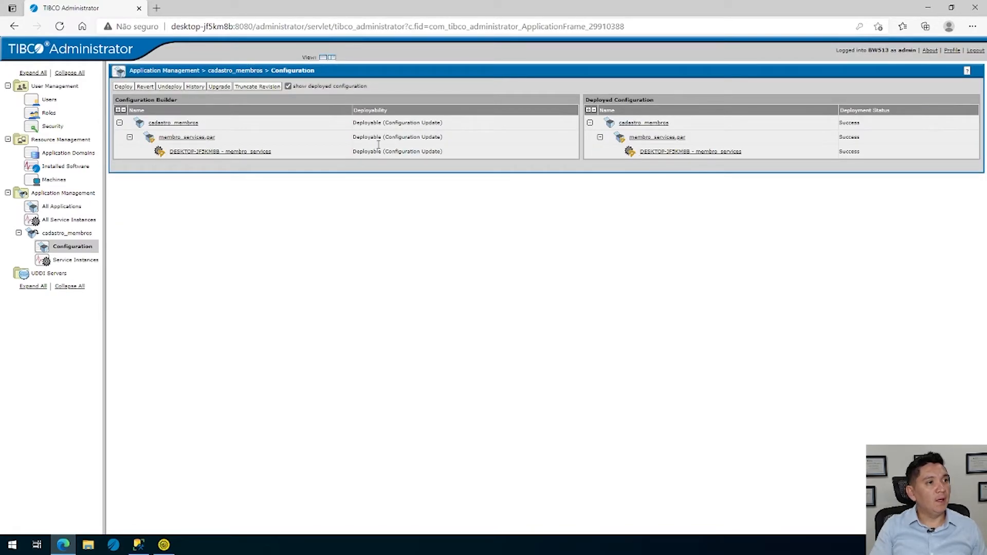
Add DESKTOP-JF5KM8B as an additional target machine for membro_services.par, leave Run Fault Tolerant disabled, and save the service configuration
drag(445, 142, 339, 143)
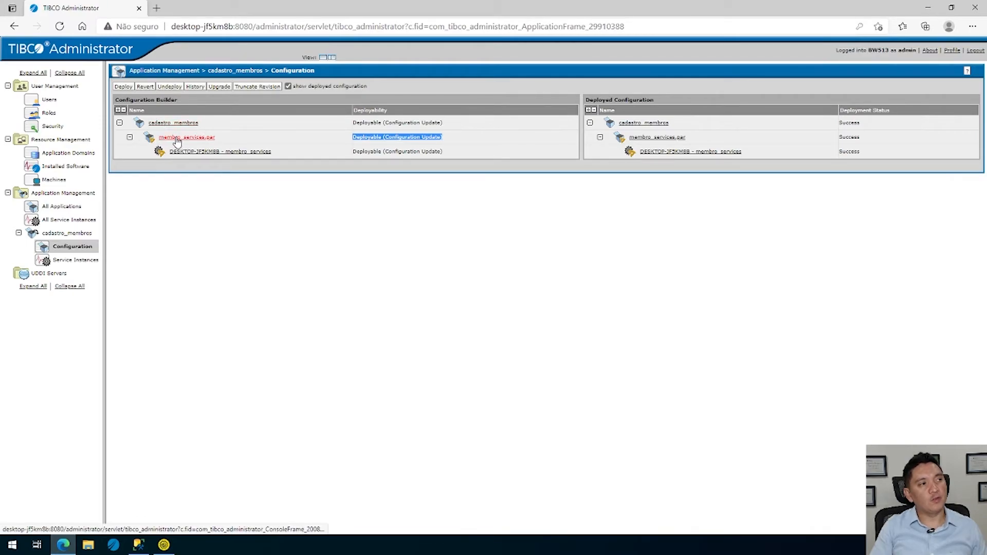
click(202, 138)
click(231, 195)
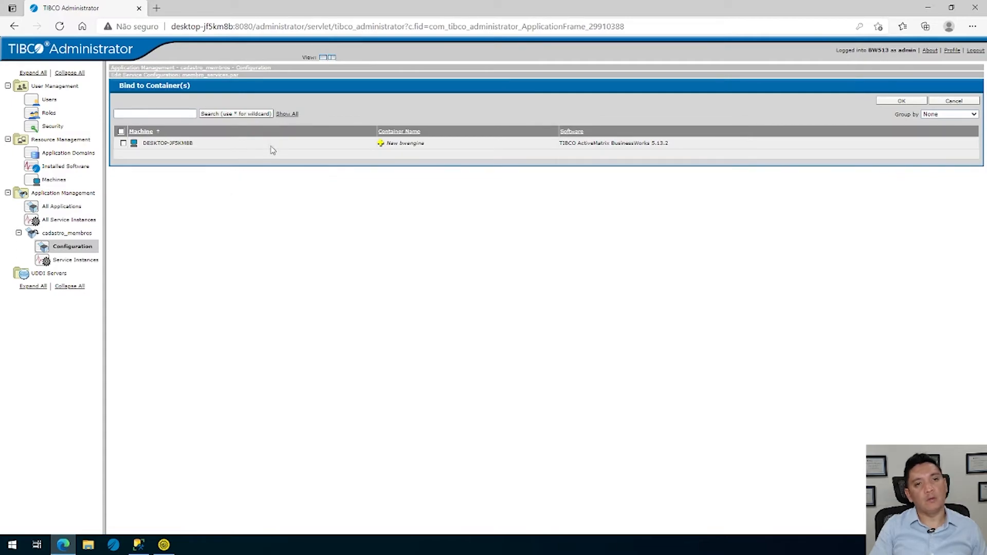
click(124, 143)
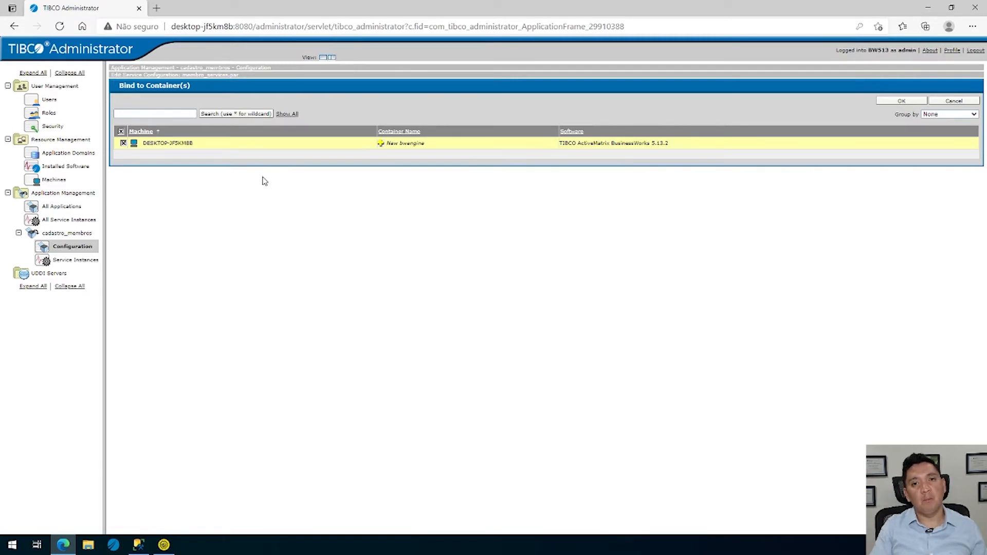
click(901, 102)
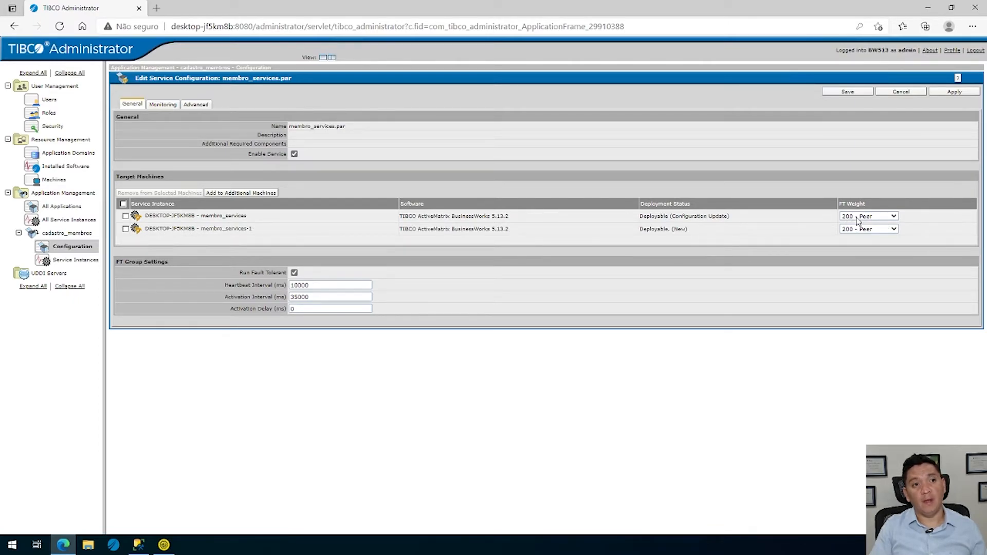
click(294, 273)
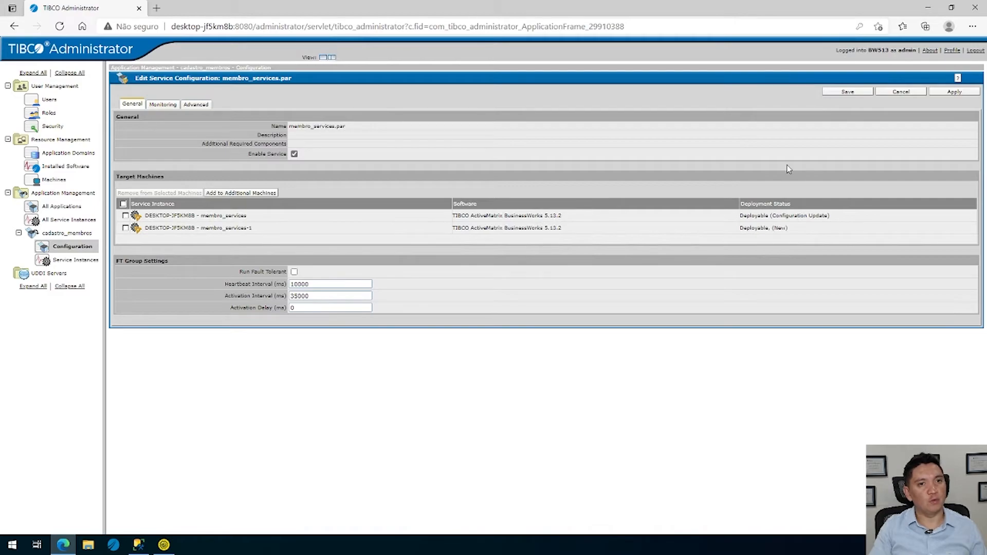
click(852, 93)
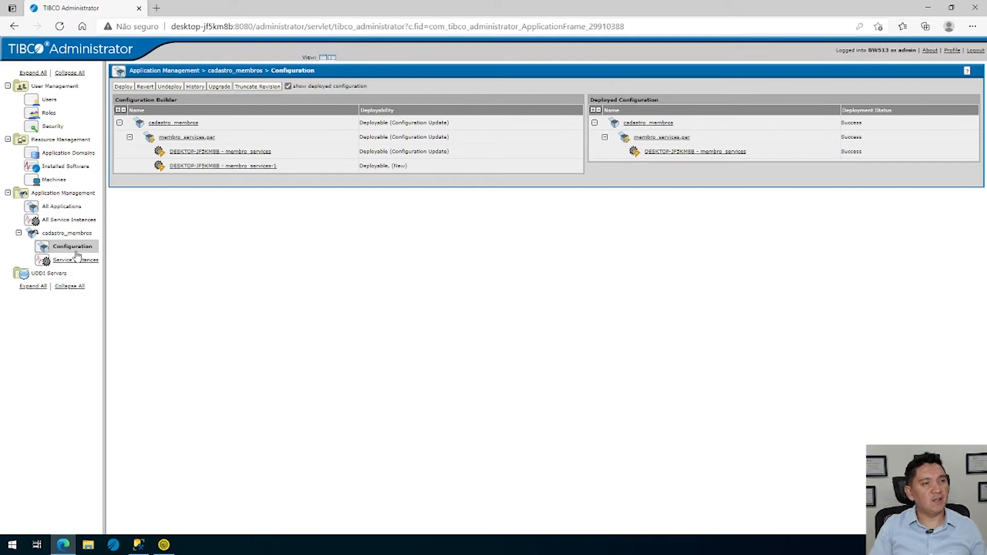
Rename the original membro_services service instance as membro_services-sv01 and save it
click(239, 152)
click(355, 153)
text(-)
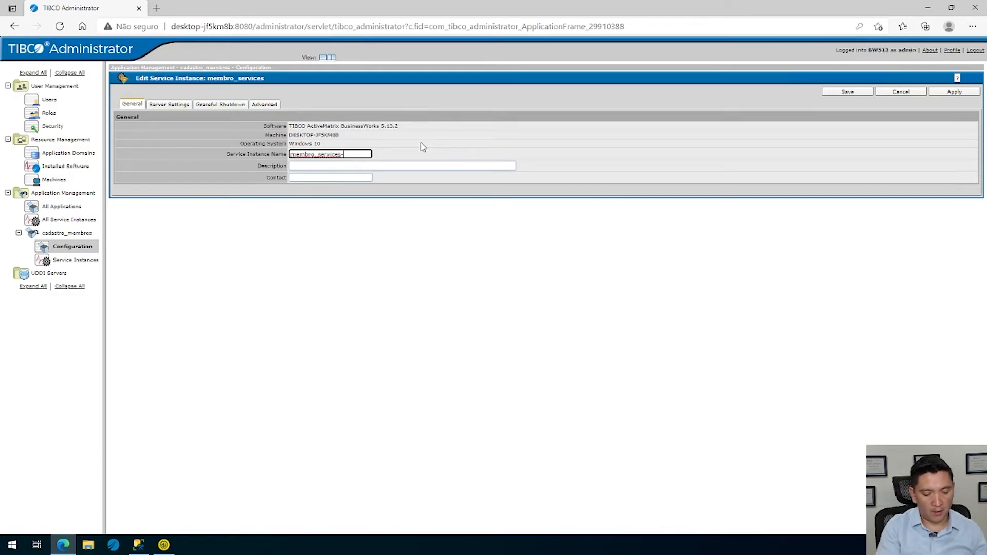
text(sv)
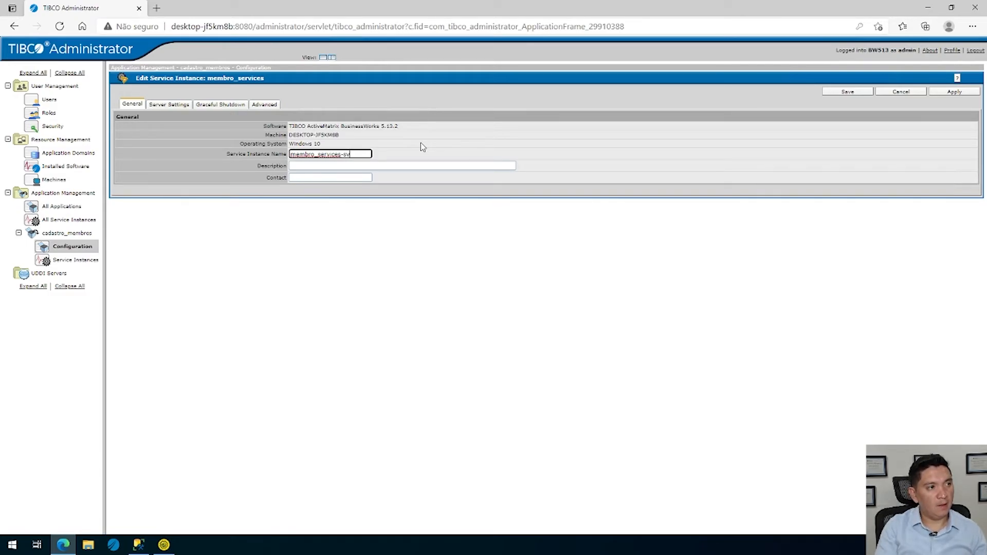
text(01)
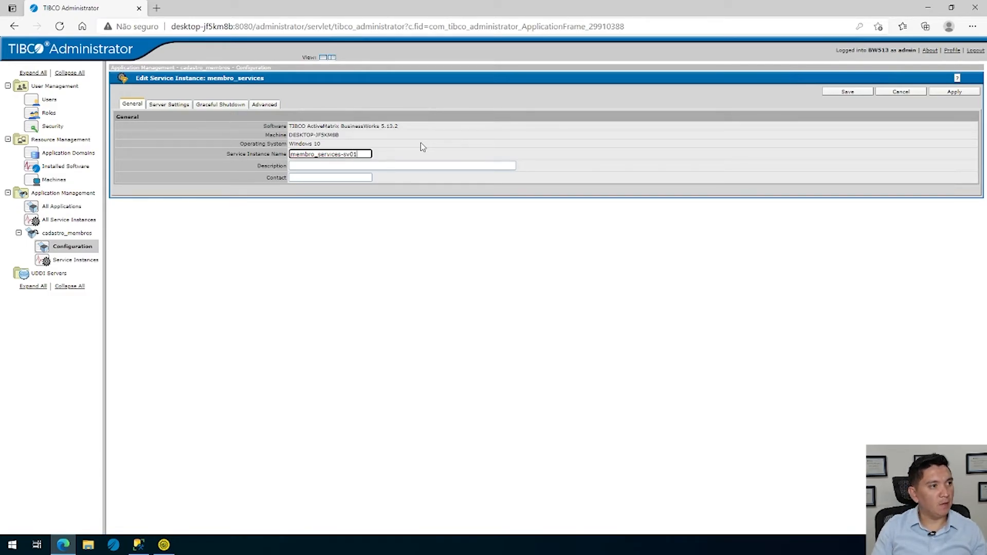
click(847, 92)
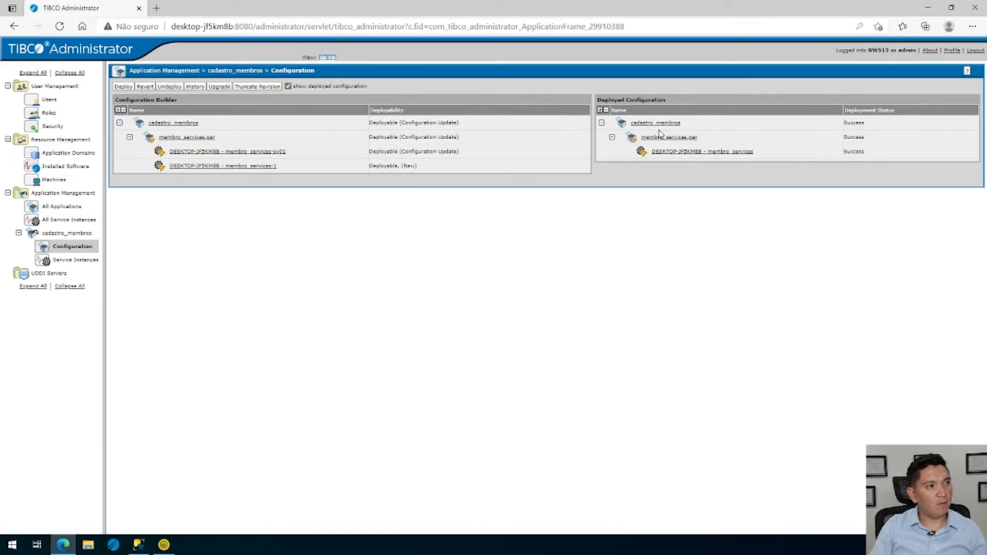
Rename the membro_services-1 service instance as membro_services-sv02 and save it
click(258, 167)
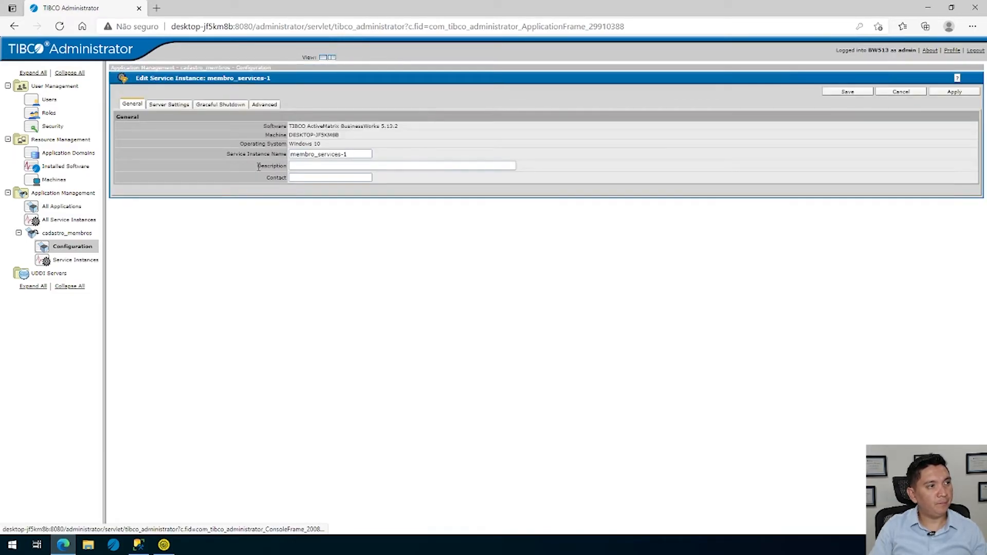
click(357, 154)
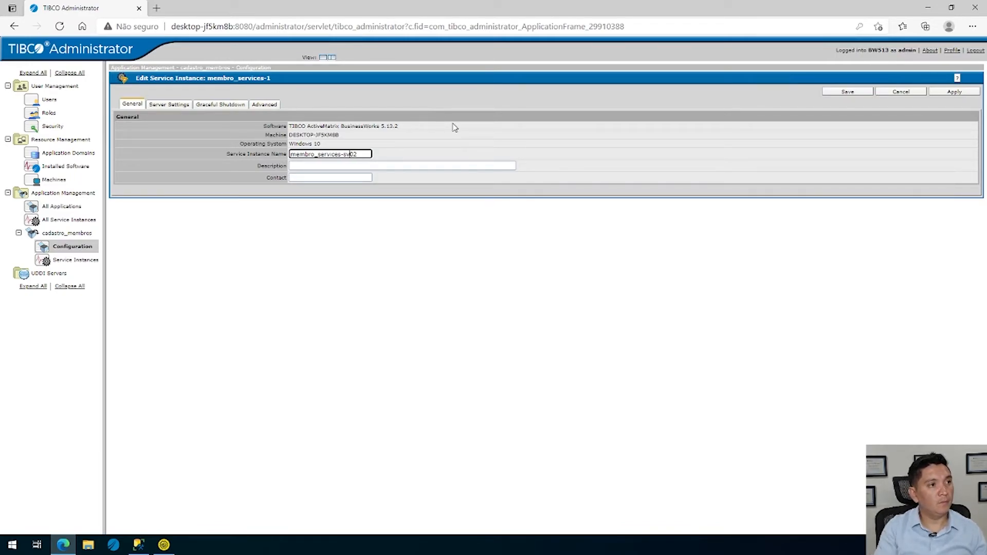
click(854, 92)
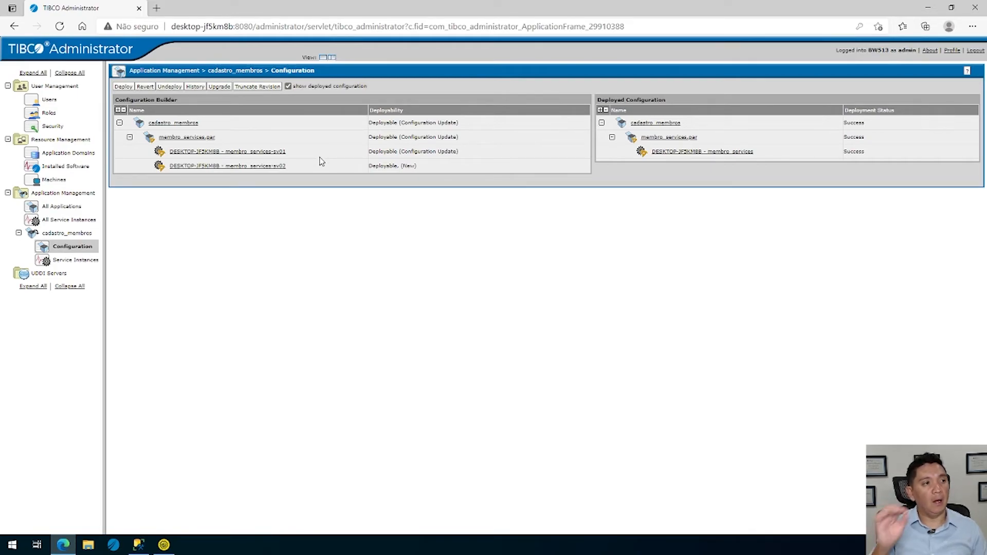
Deploy the cadastro_membros configuration and check the state of both instances in the refreshed list of all service instances
click(122, 88)
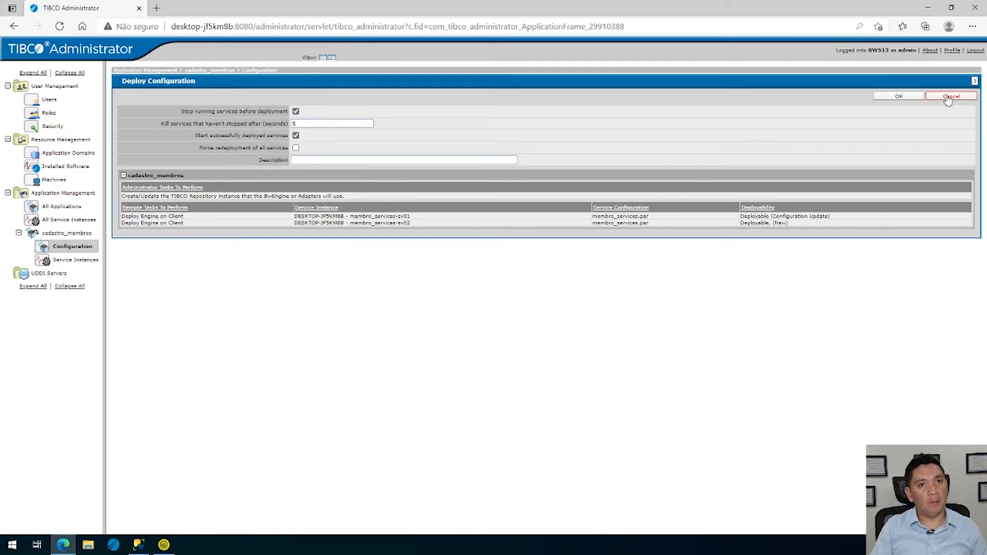
click(896, 98)
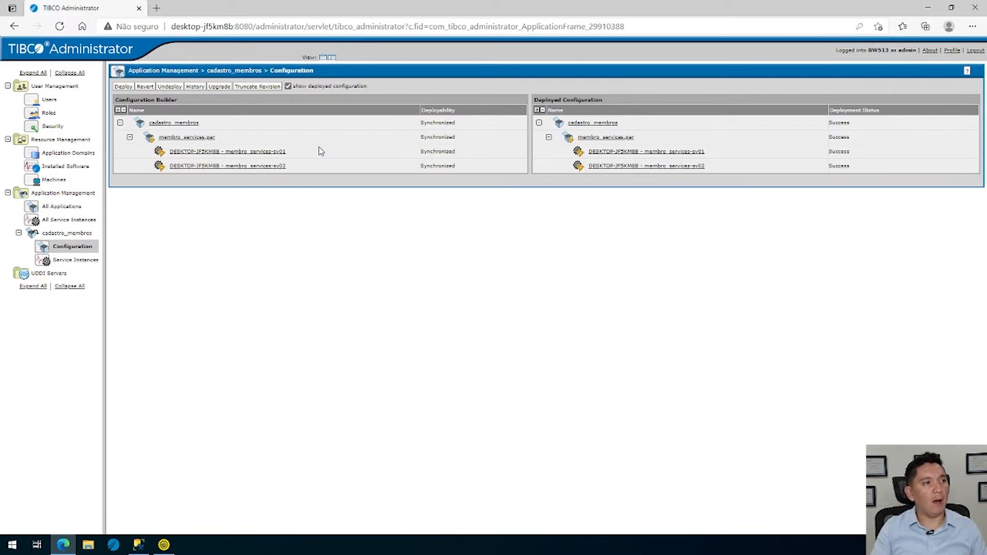
click(69, 220)
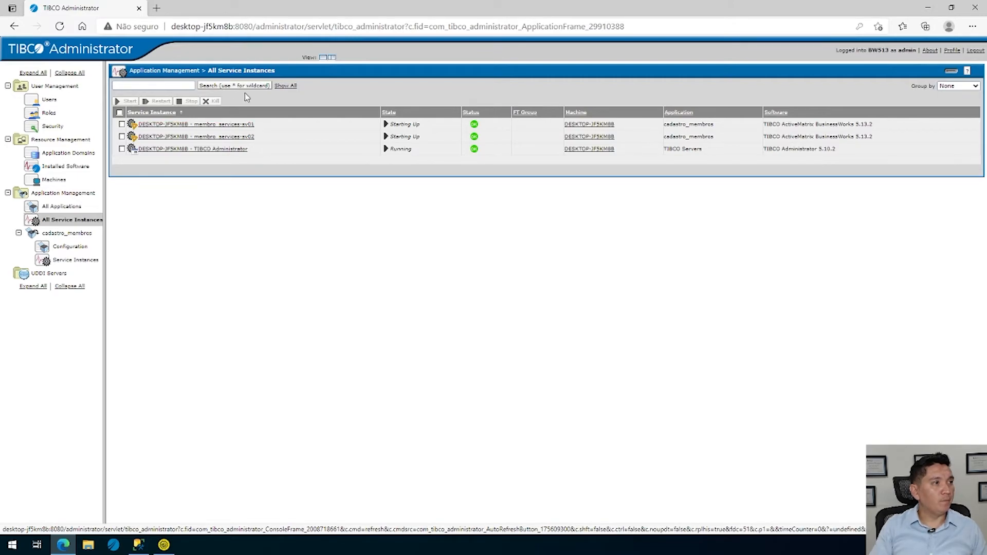
click(290, 88)
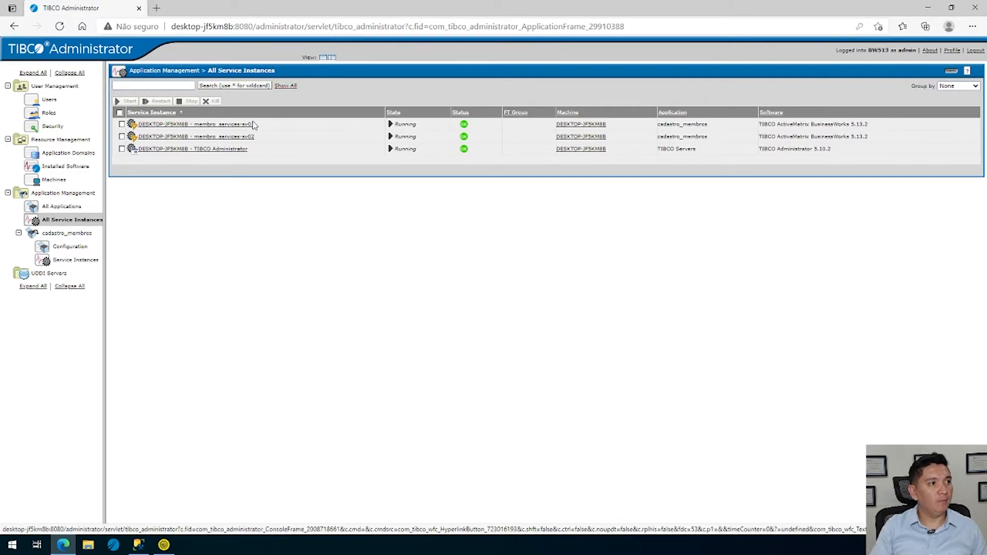
click(243, 136)
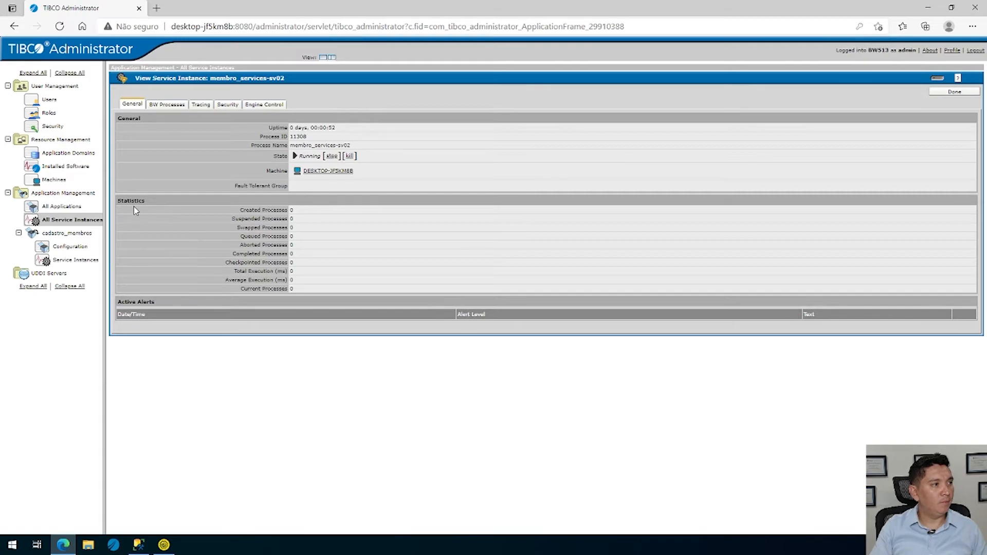
key(alt+Tab)
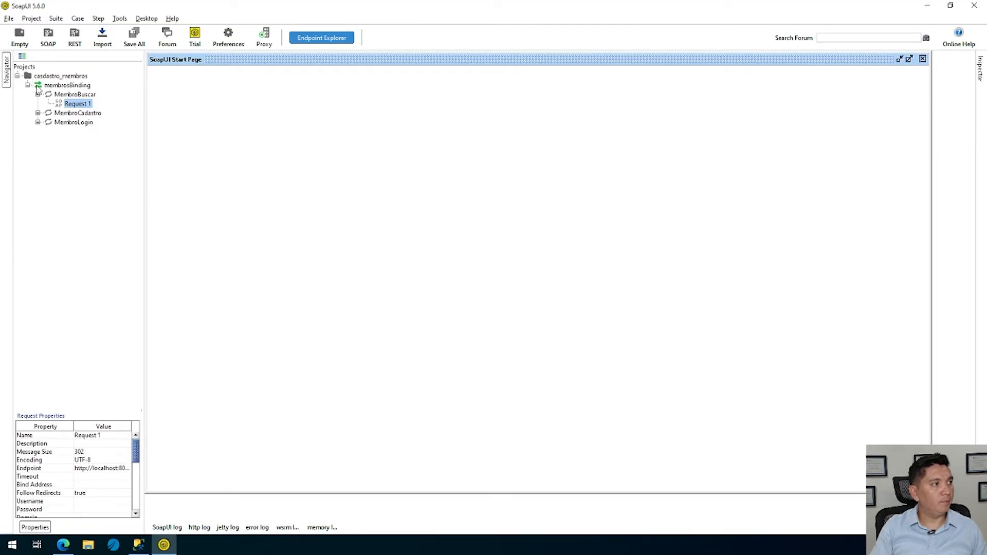
click(87, 103)
double_click(76, 104)
click(170, 88)
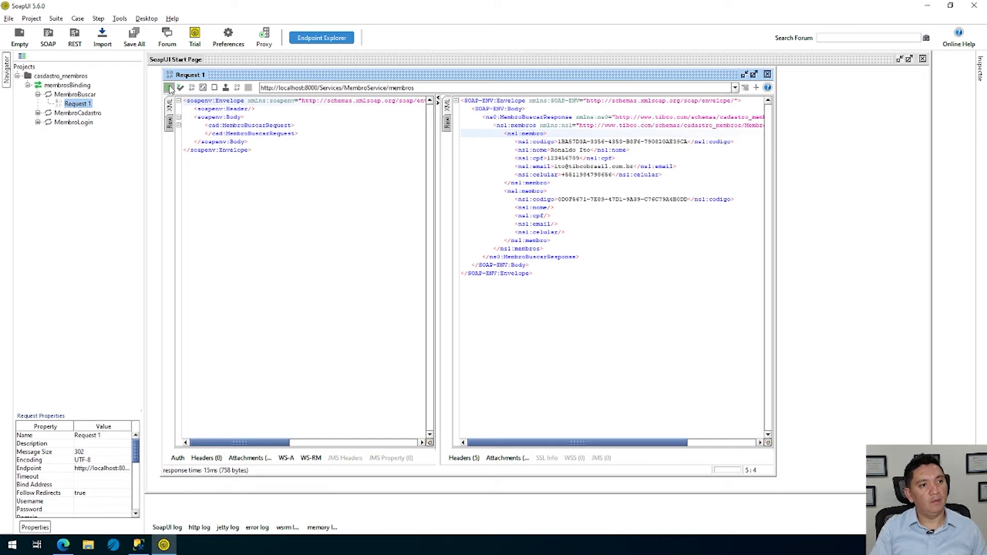
Switch to TIBCO Administrator, refresh the membro_services-sv02 process statistics, and compare them with those of membro_services-sv01
key(alt+Tab)
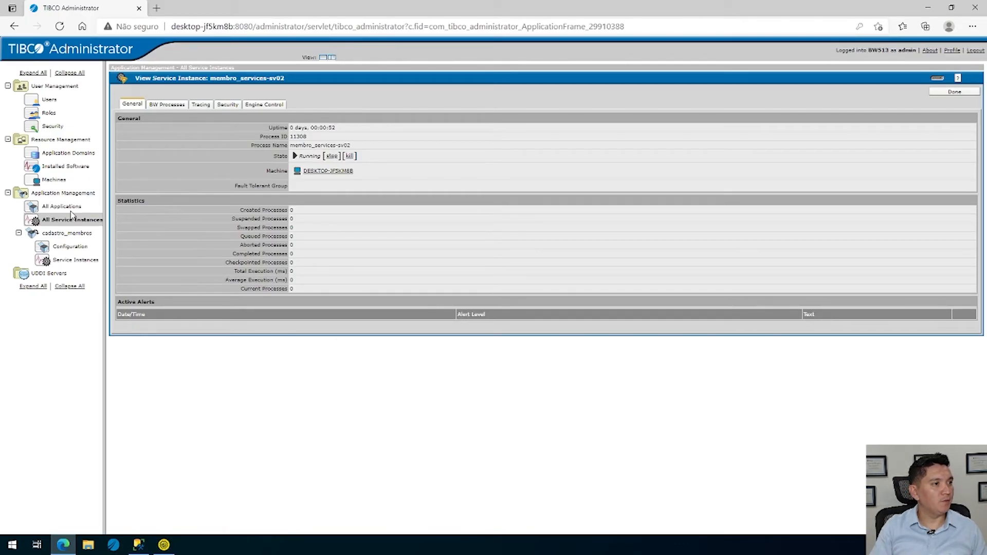
click(937, 79)
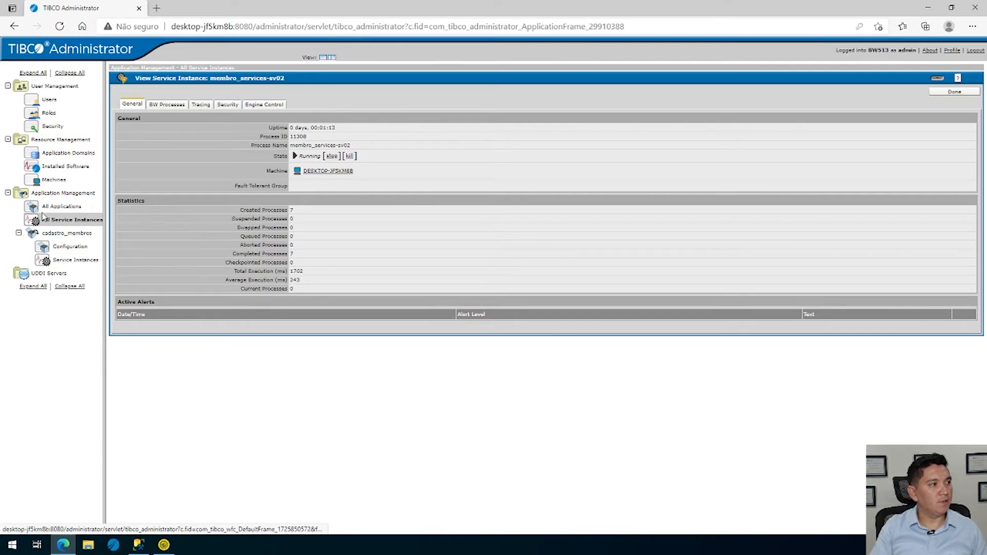
click(72, 219)
click(236, 125)
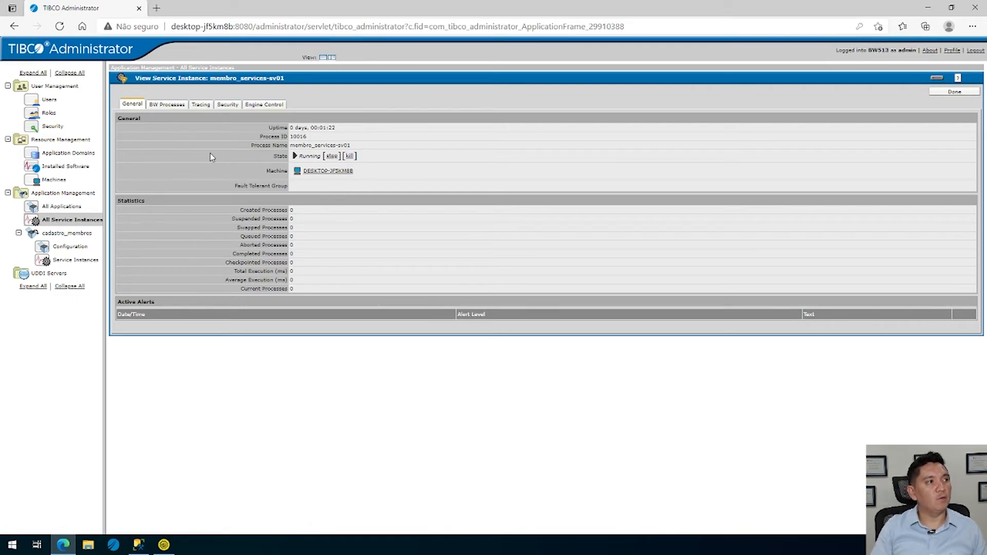
Stop both service instances of the cadastro_membros application and refresh their state
click(71, 260)
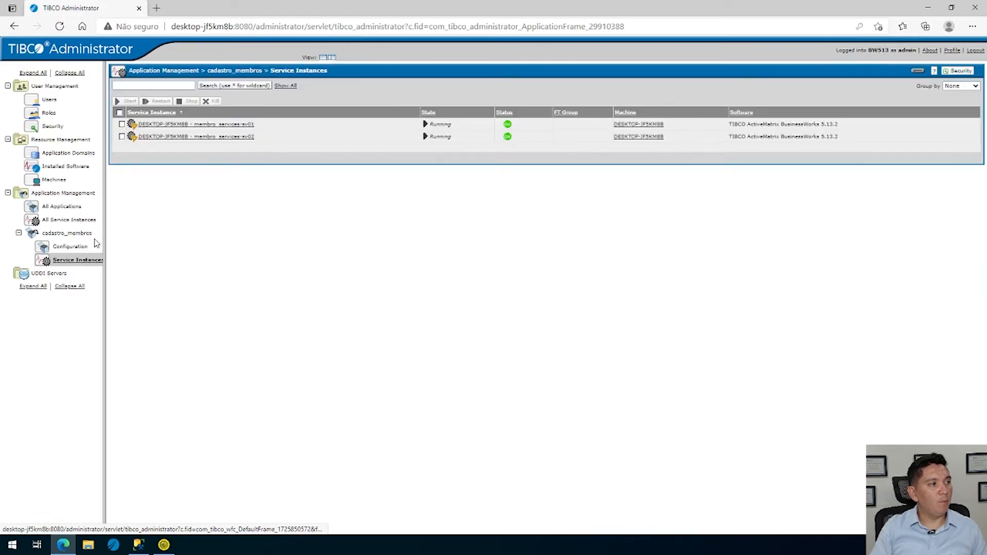
click(120, 112)
click(189, 102)
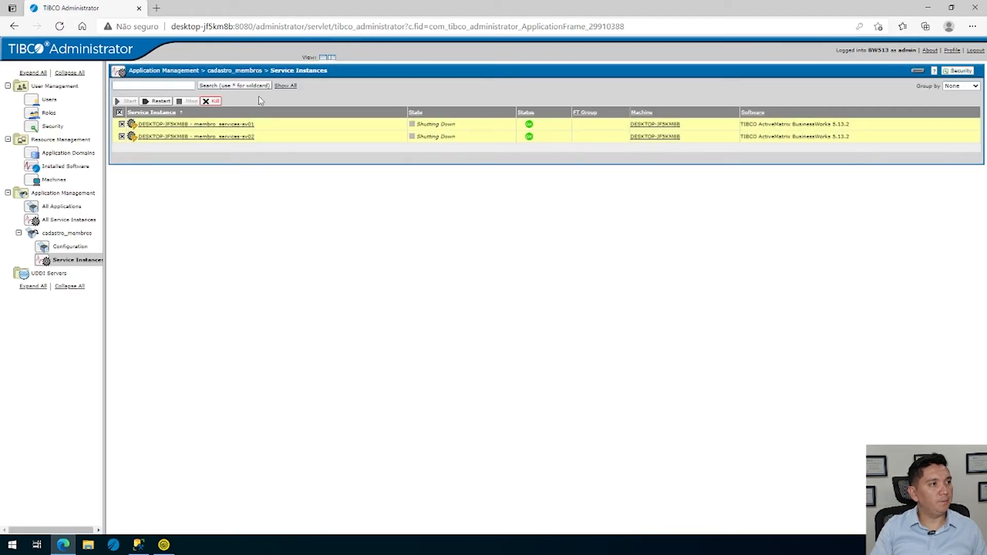
click(284, 86)
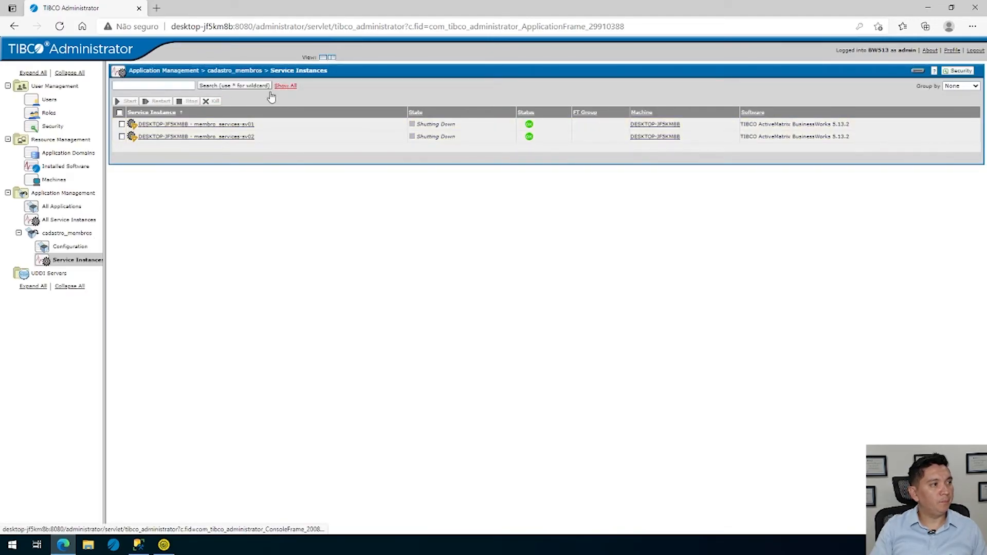
Set the SOAP Port runtime variable of the membro_services-sv01 instance to 8001 and save the instance configuration
click(72, 247)
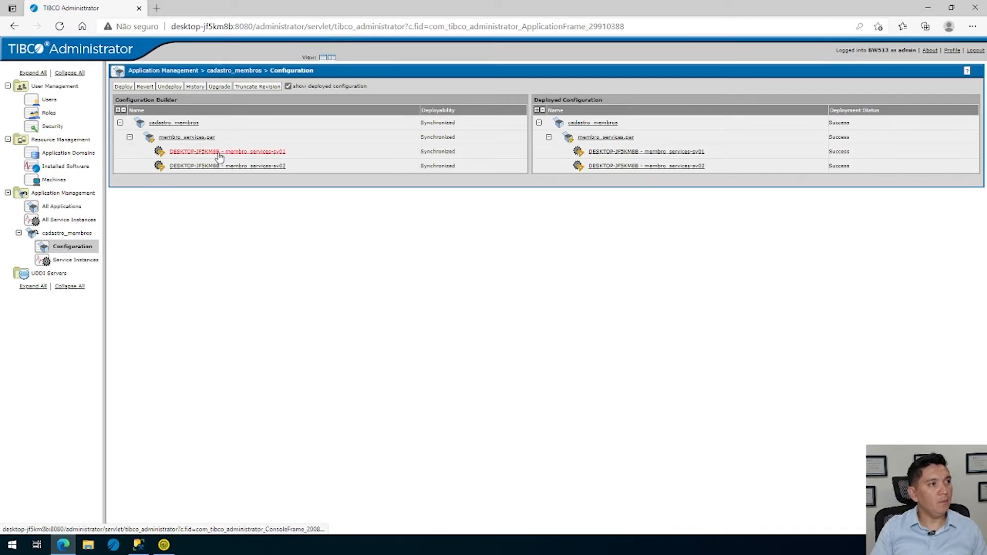
double_click(237, 153)
click(237, 152)
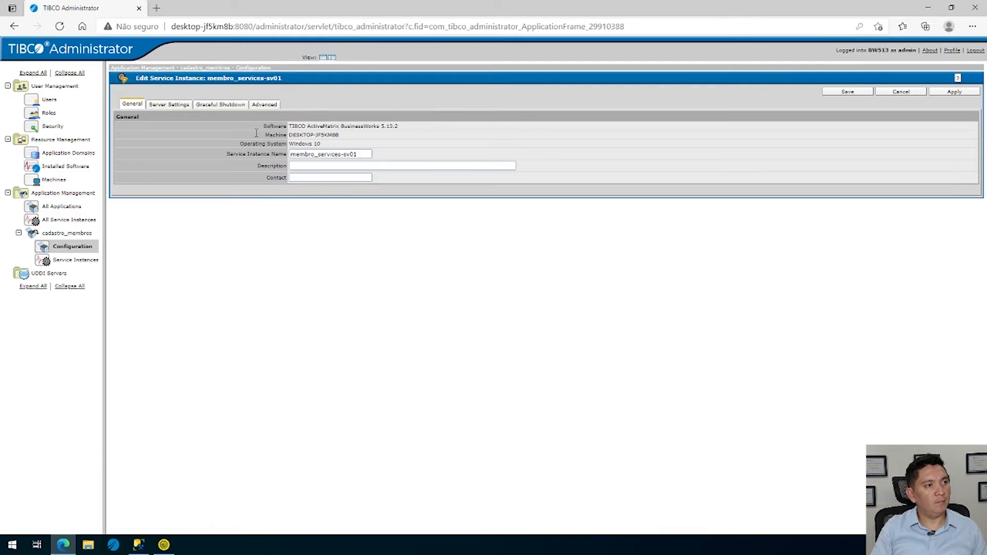
click(163, 105)
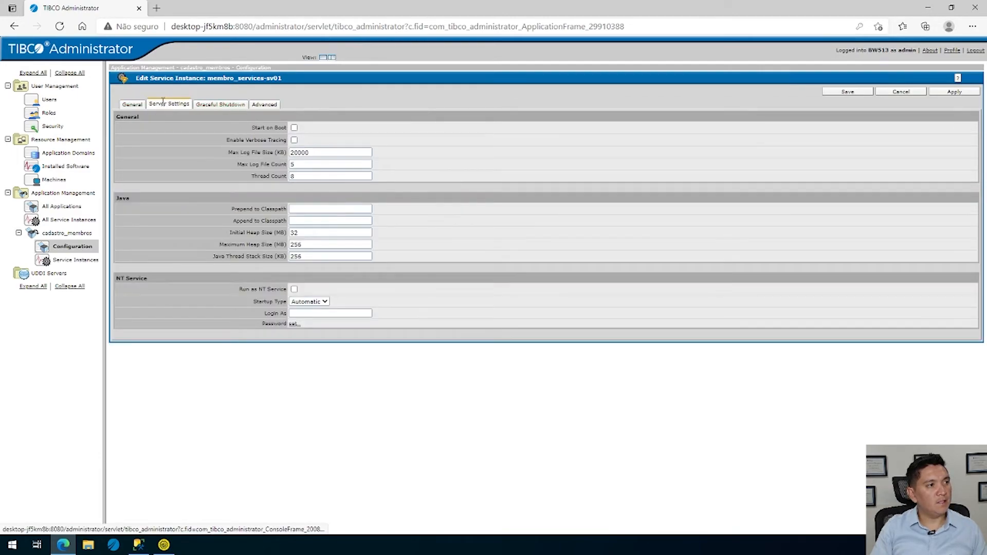
click(272, 105)
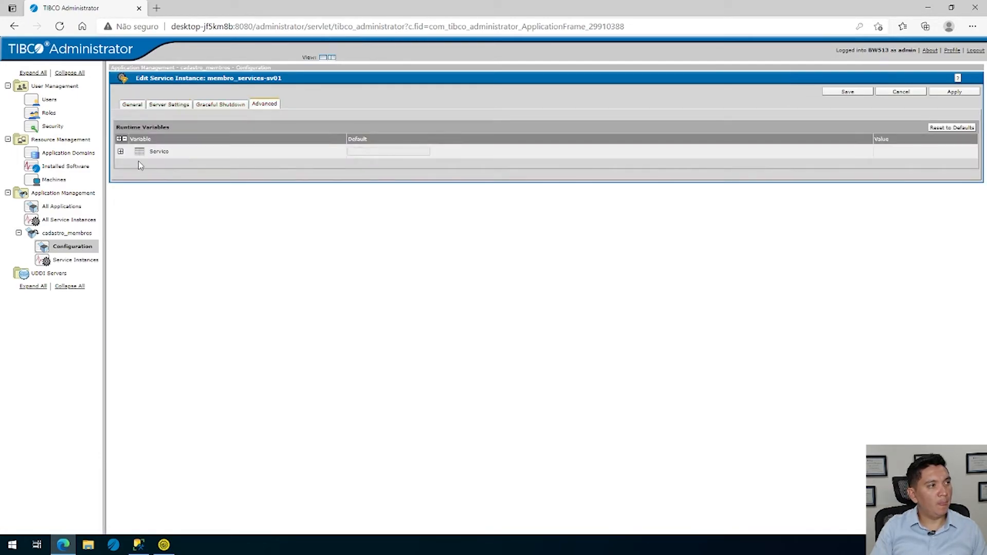
click(118, 139)
click(564, 196)
key(BackSpace)
text(1)
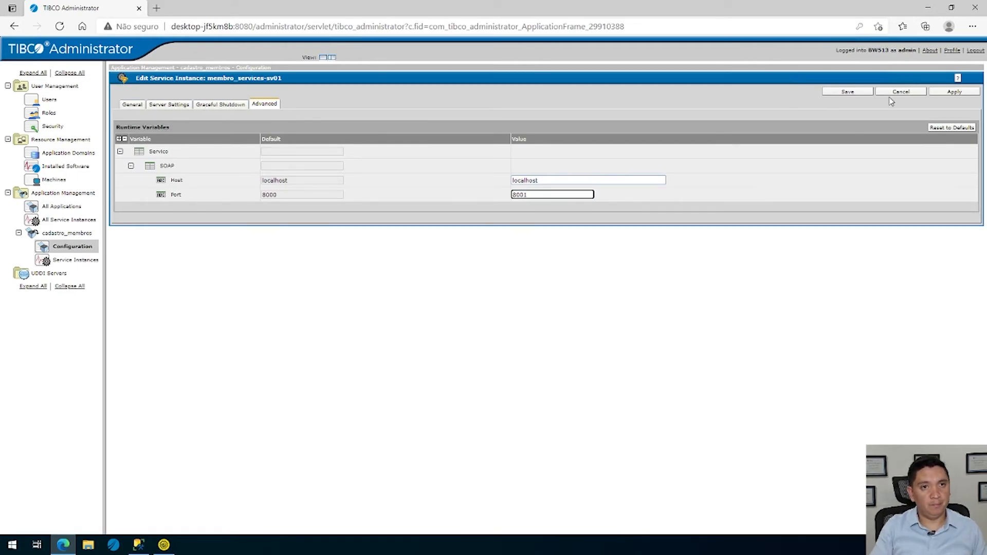
click(848, 92)
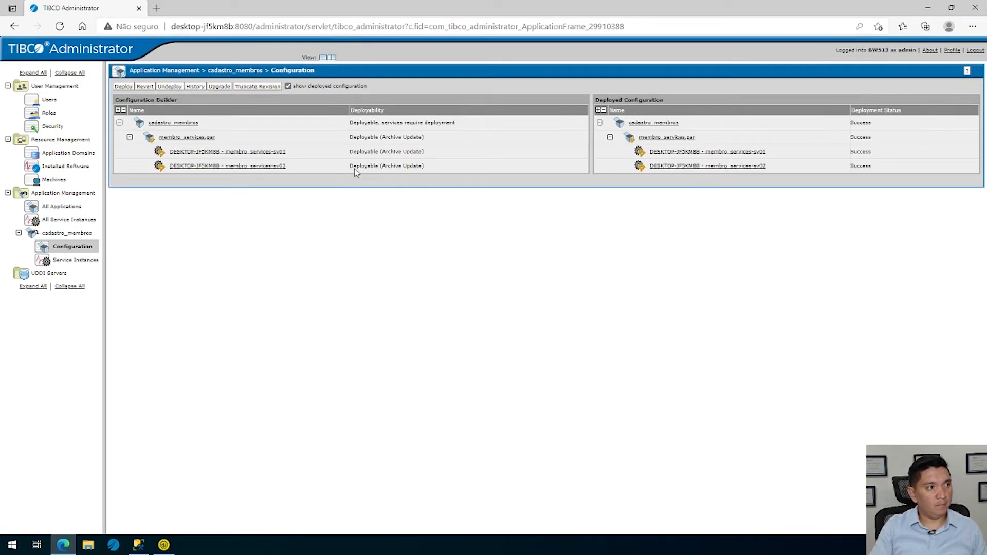
Look over the membro_services-sv02 instance settings and the cadastro_membros application's global variables, closing both without saving
click(270, 166)
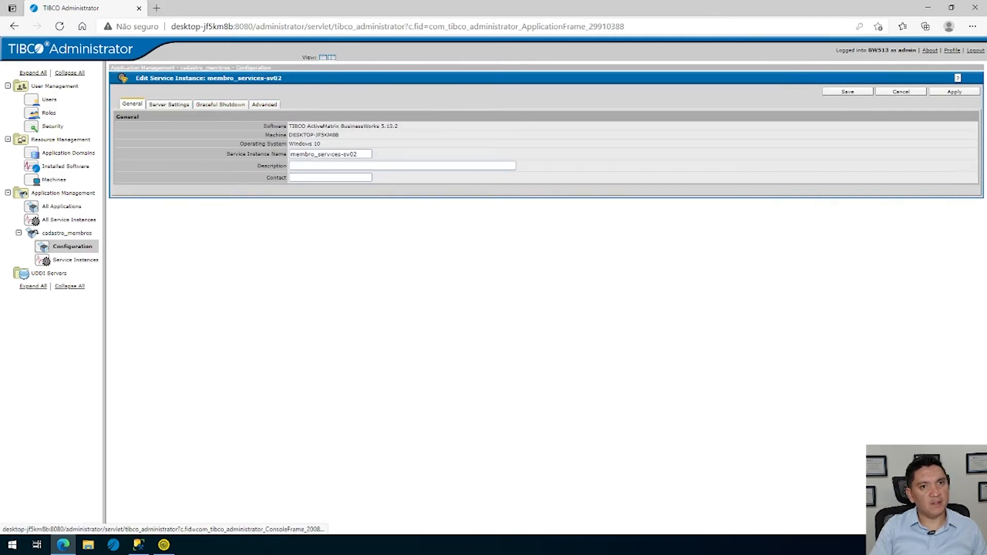
click(902, 92)
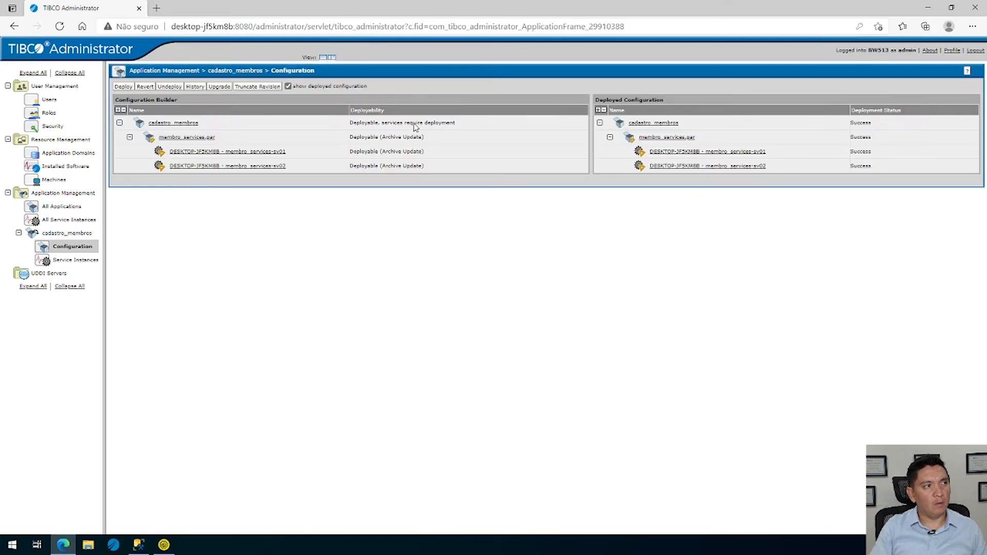
click(173, 123)
click(162, 103)
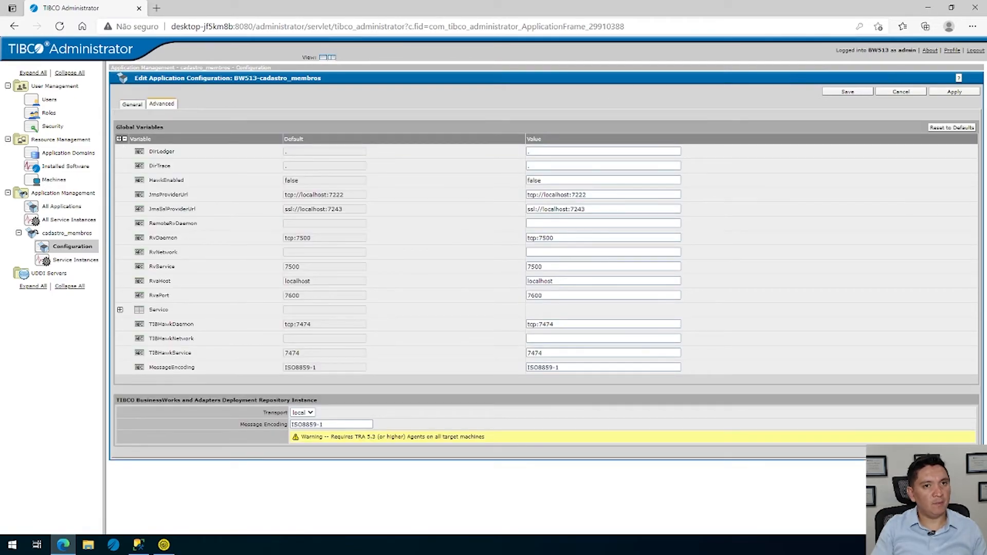
click(901, 91)
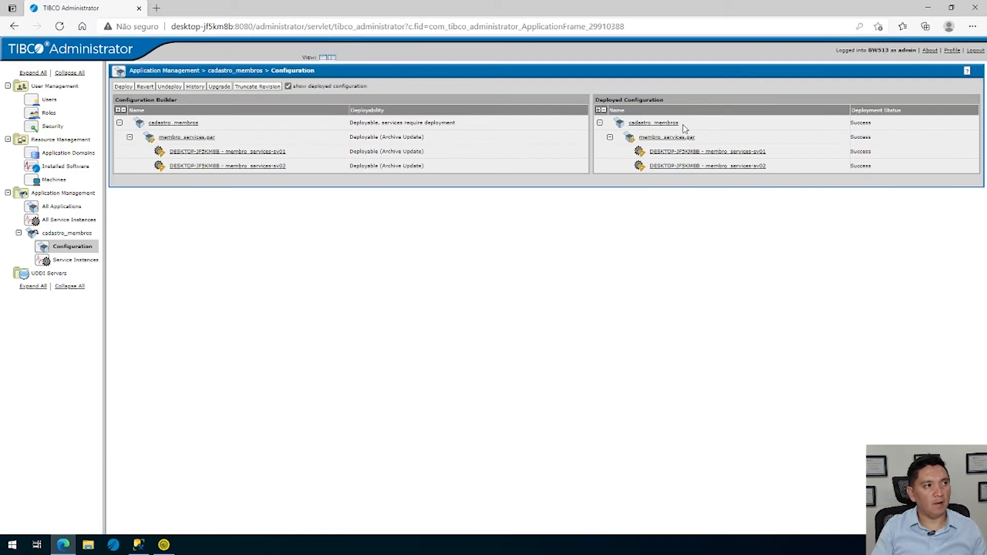
Set the SOAP Port runtime variable of the membro_services-sv02 instance to 8002 and save the instance configuration
click(272, 166)
click(265, 104)
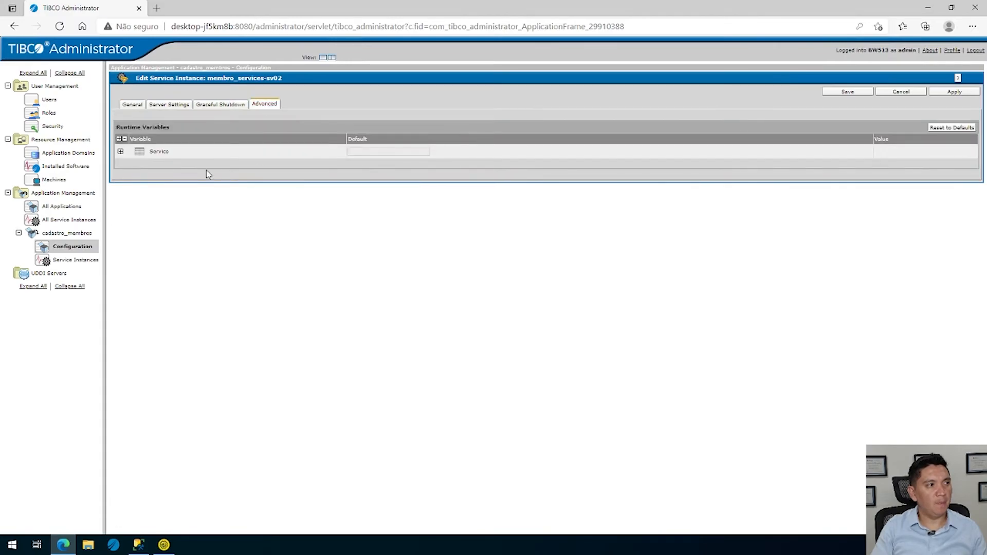
click(120, 150)
click(560, 181)
click(532, 194)
text(2)
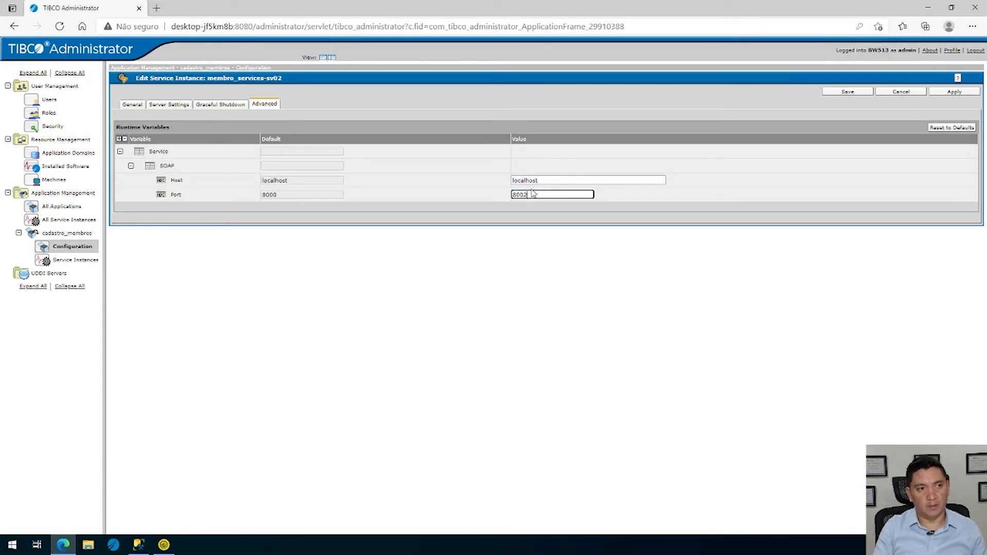
click(858, 93)
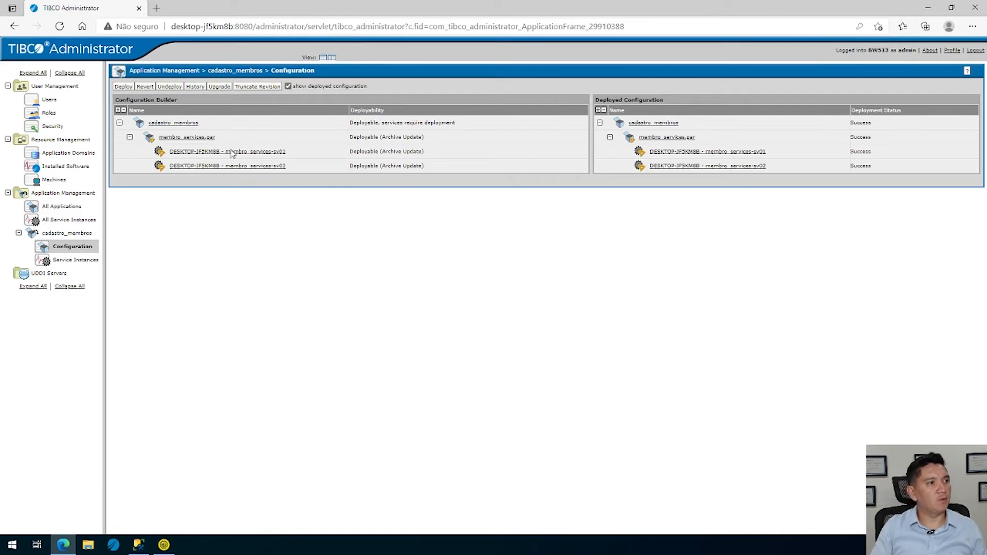
Deploy the updated cadastro_membros configuration and check the state of its service instances
click(117, 87)
click(909, 97)
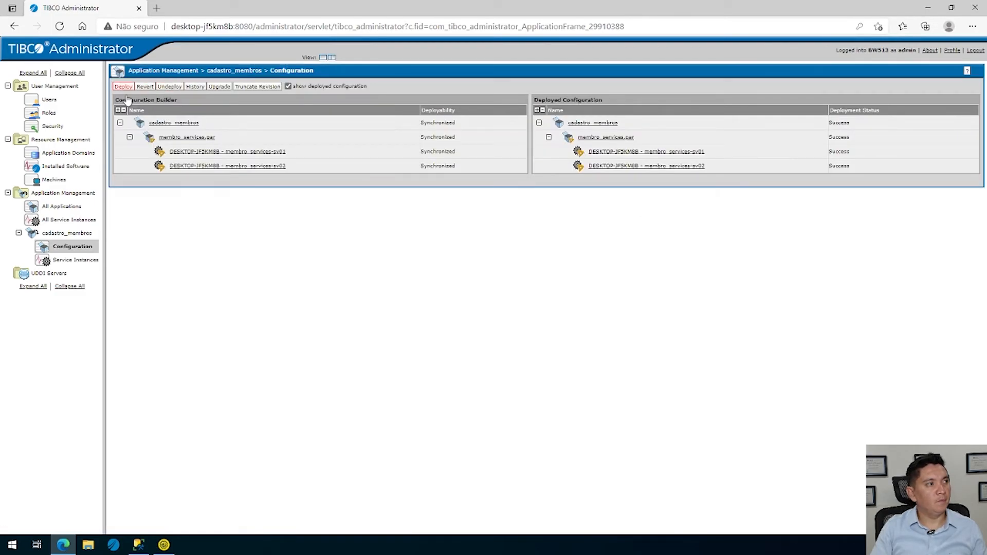
click(75, 261)
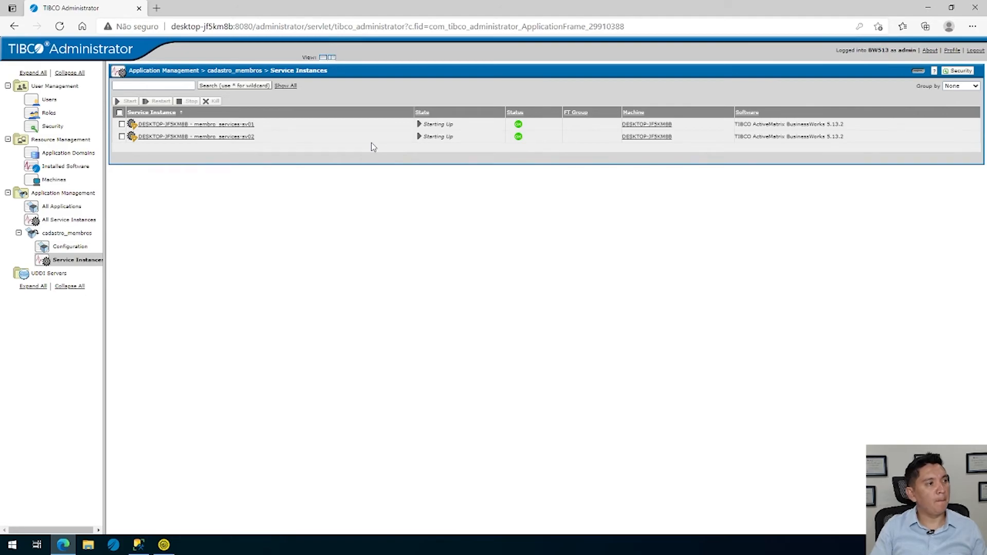
Review the cadastro_membros configuration's deployment history and the revisions offered for reverting, leaving without reverting
click(71, 247)
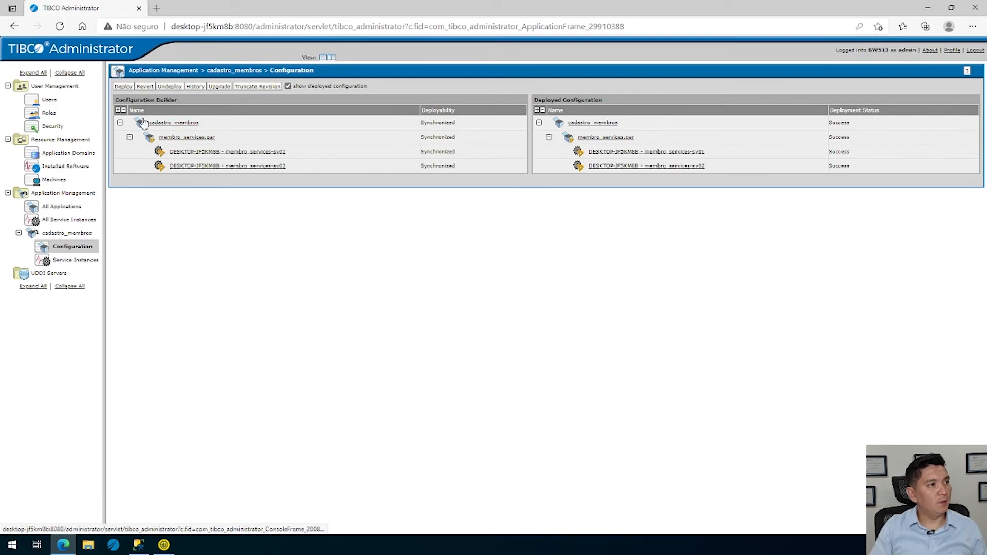
click(176, 124)
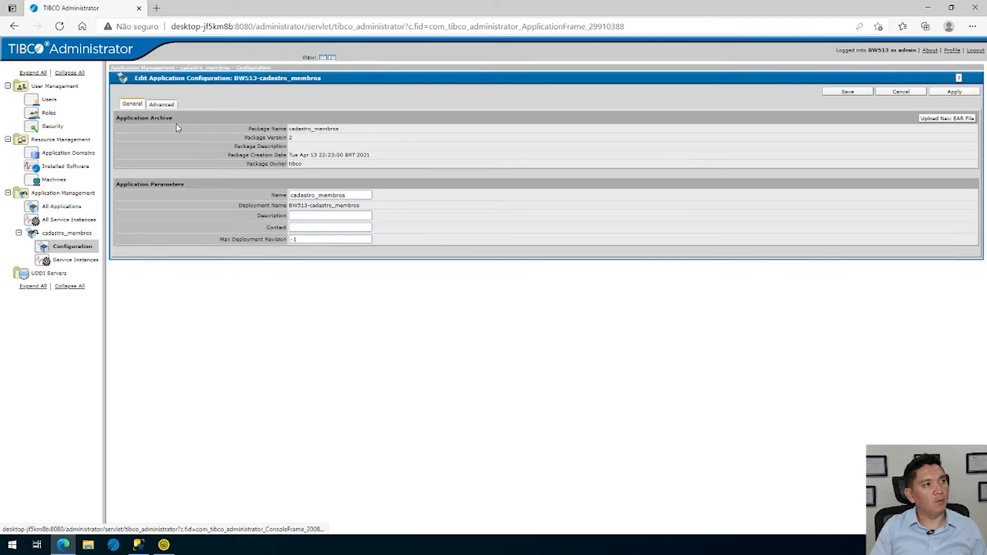
click(72, 247)
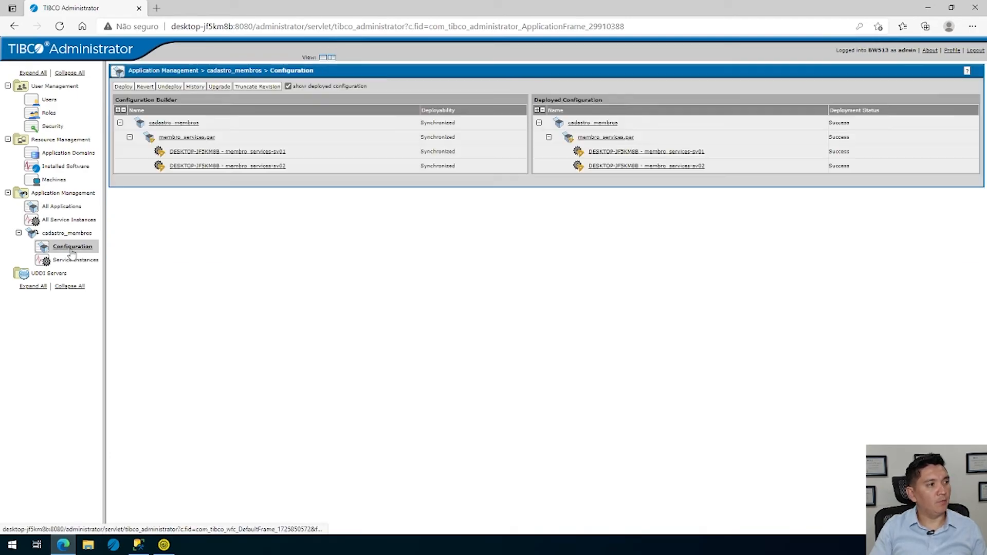
click(193, 88)
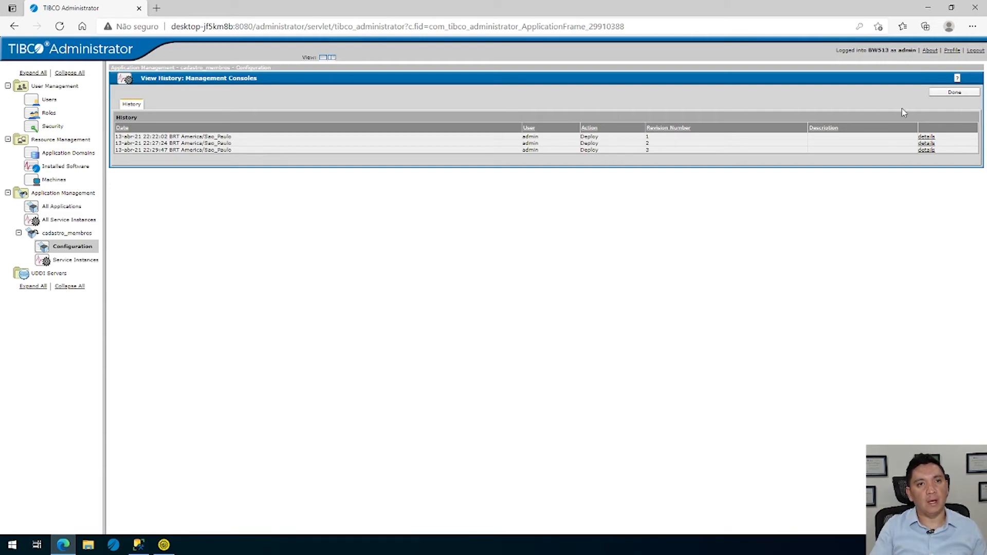
click(969, 95)
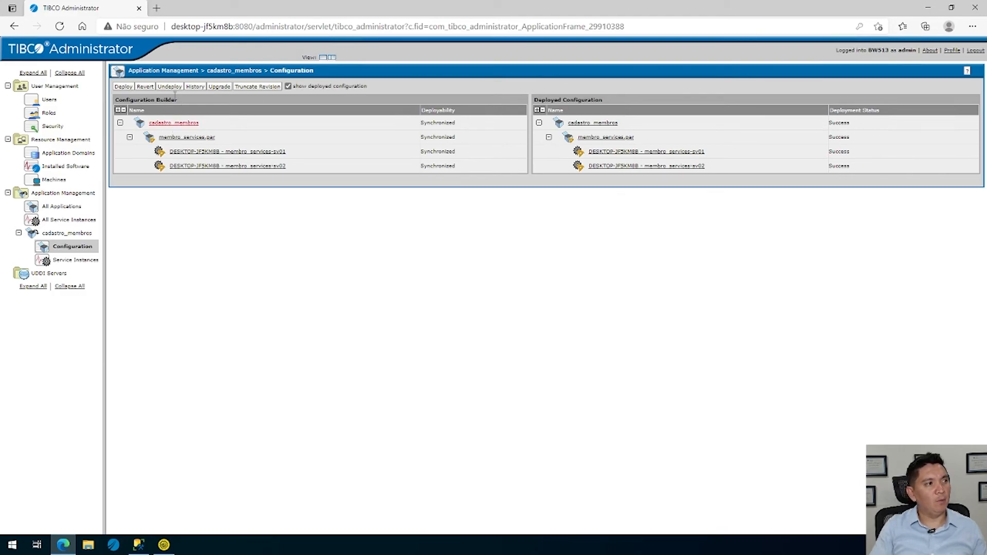
click(145, 86)
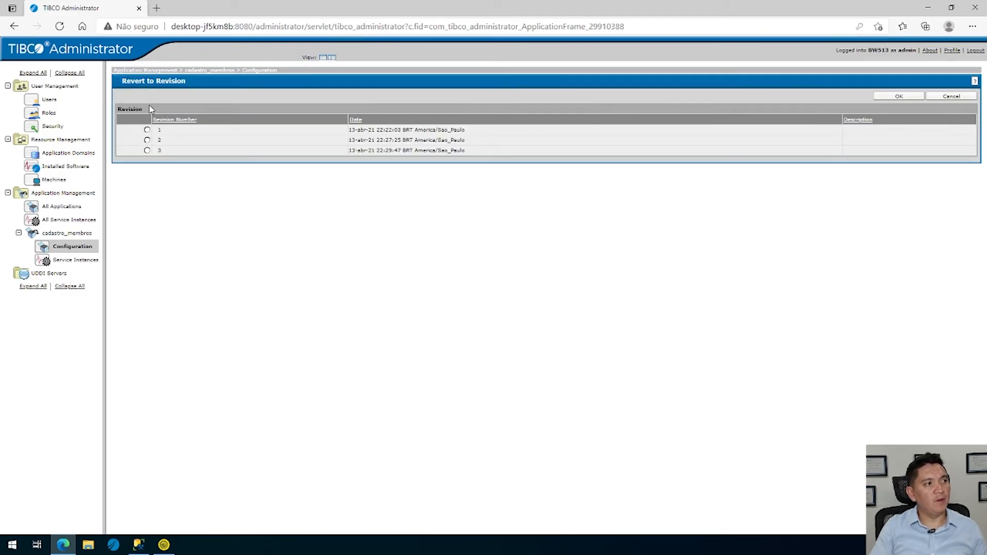
click(147, 140)
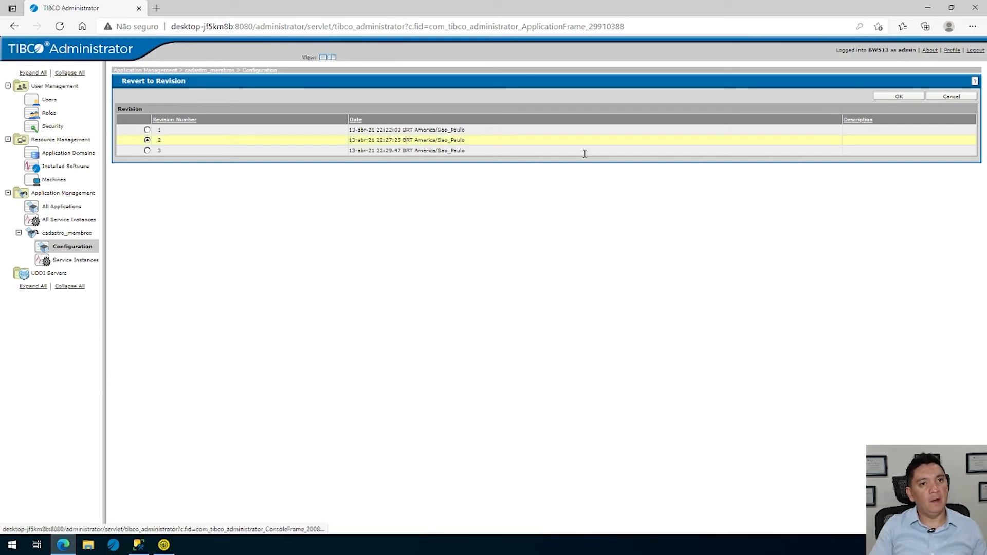
click(951, 96)
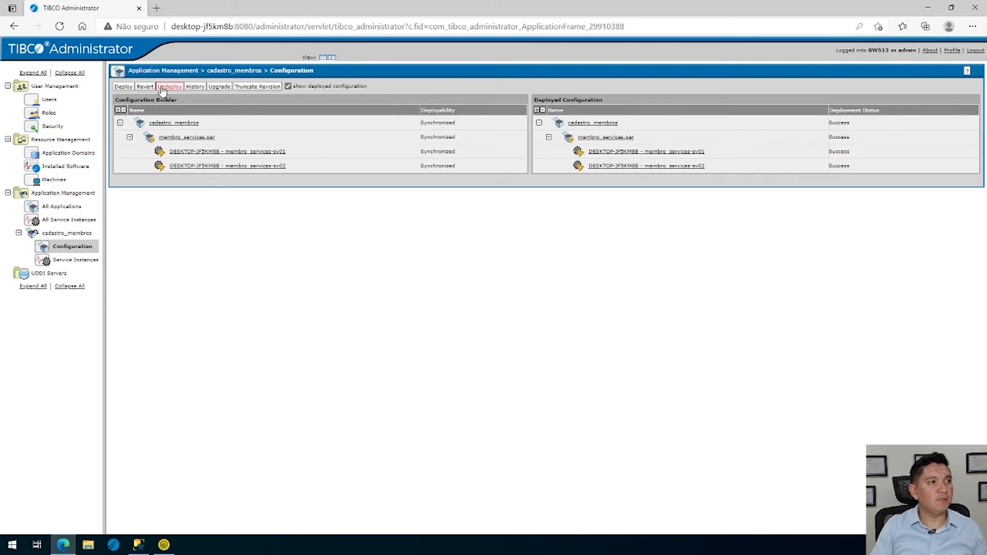
Check the state of the cadastro_membros service instances, switch to SoapUI, and send MembroBuscar Request 1 to localhost port 8000
click(88, 262)
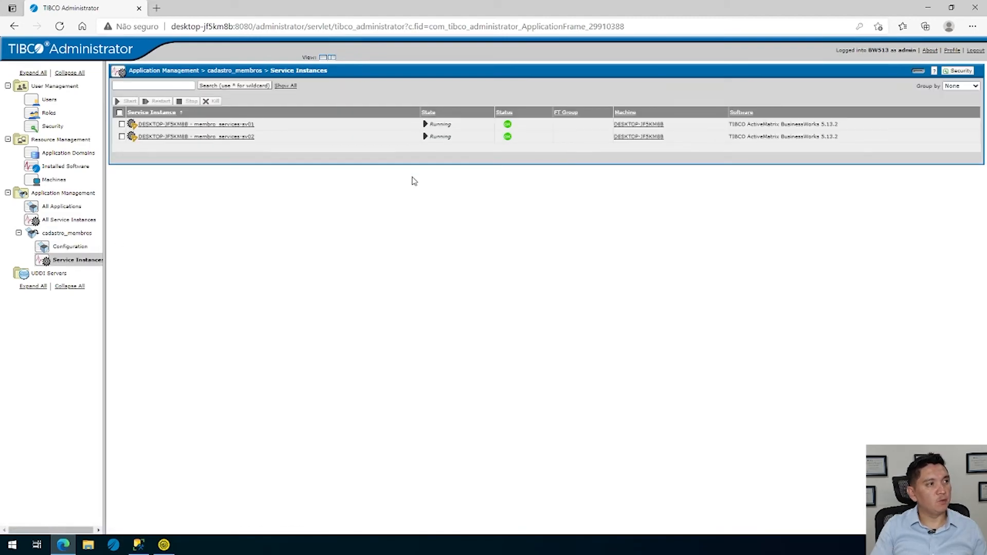
key(alt+Tab)
click(169, 88)
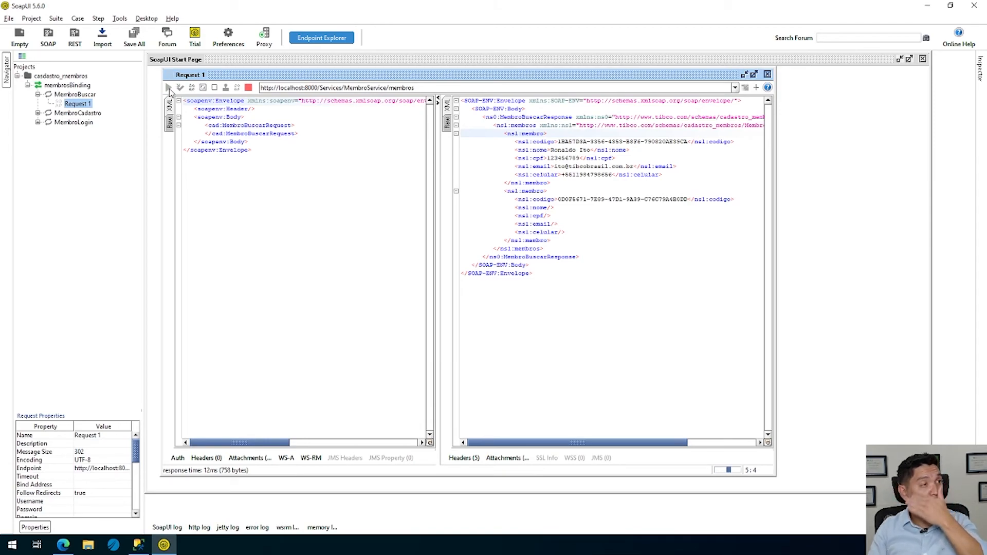
click(314, 88)
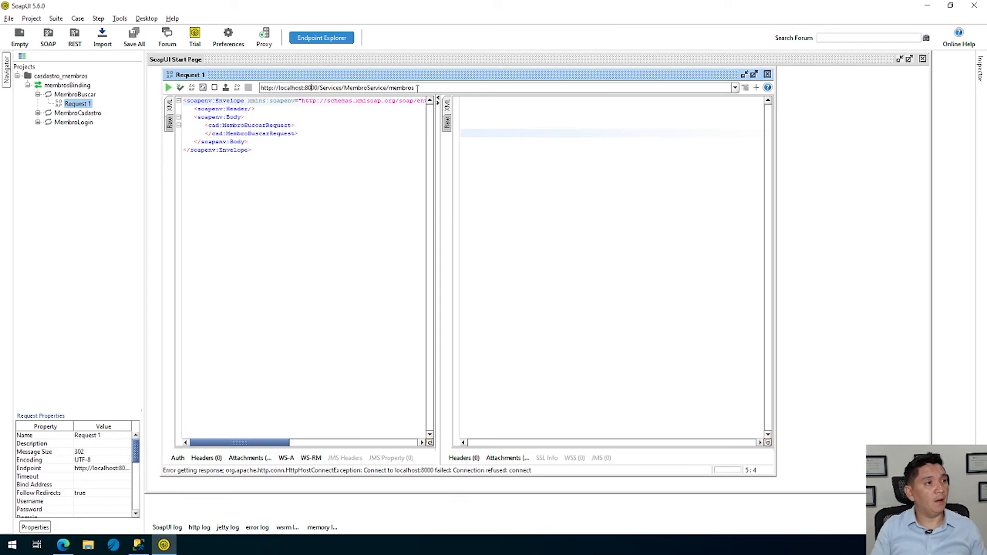
key(BackSpace)
text(1)
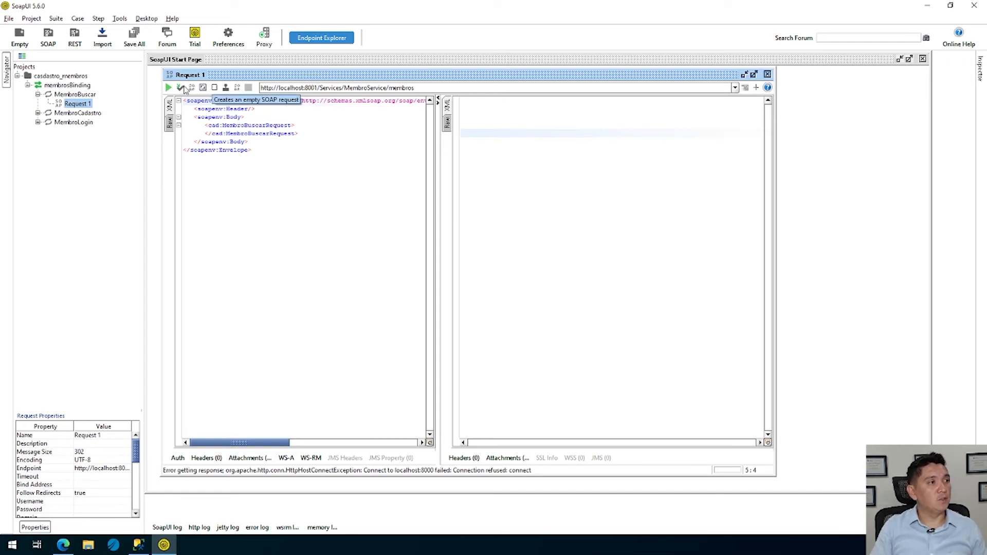
click(169, 88)
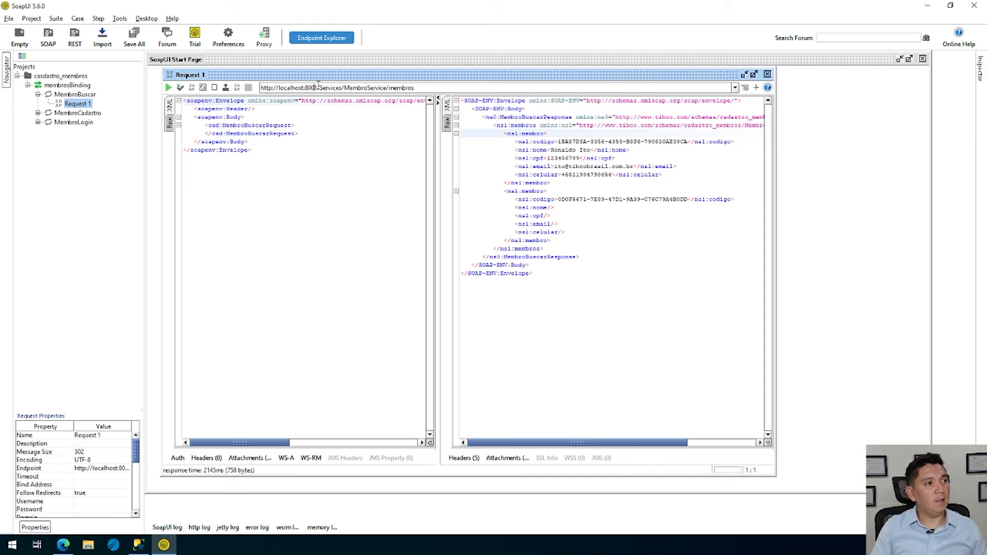
key(BackSpace)
text(2)
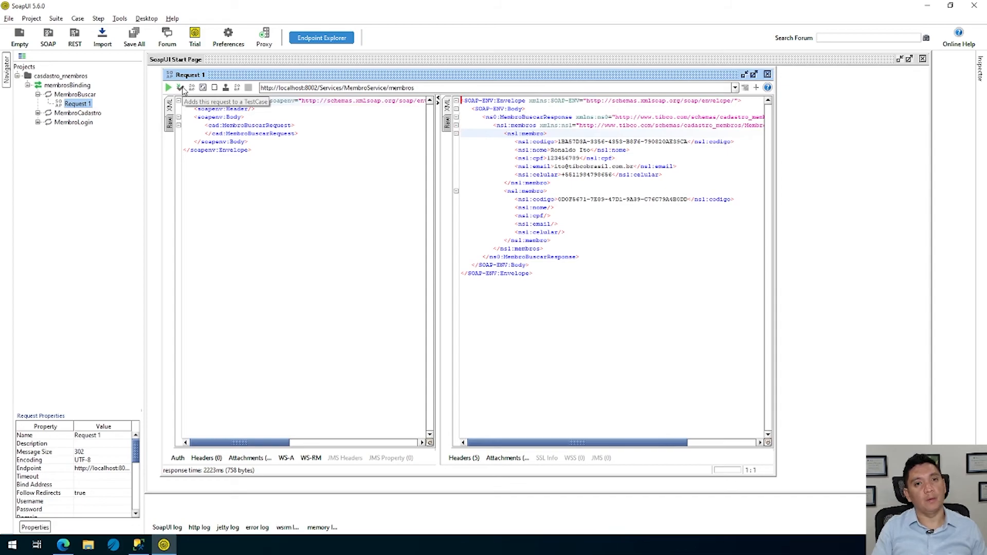
click(182, 88)
click(523, 288)
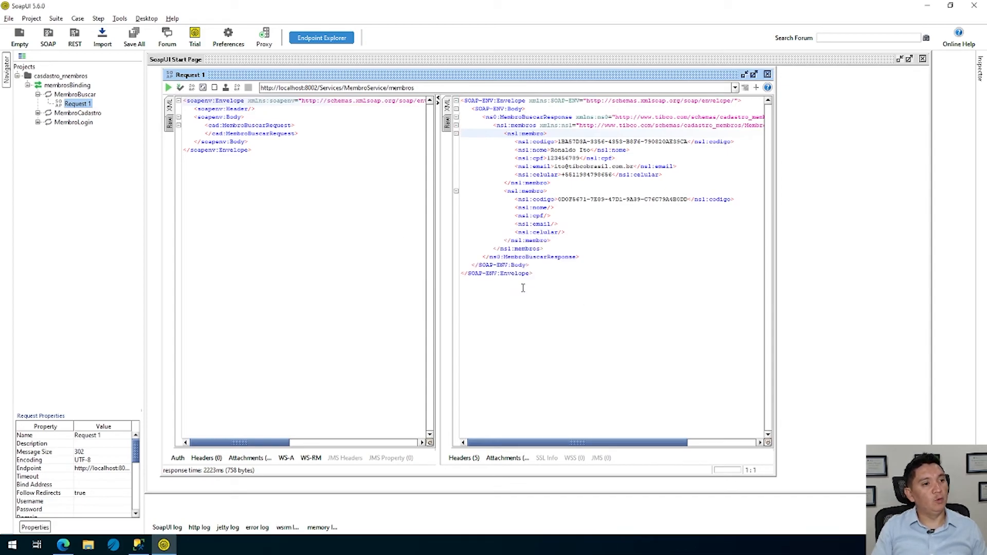
click(168, 88)
Switch to TIBCO Administrator and view the process statistics of membro_services-sv01 and membro_services-sv02
key(alt+Tab)
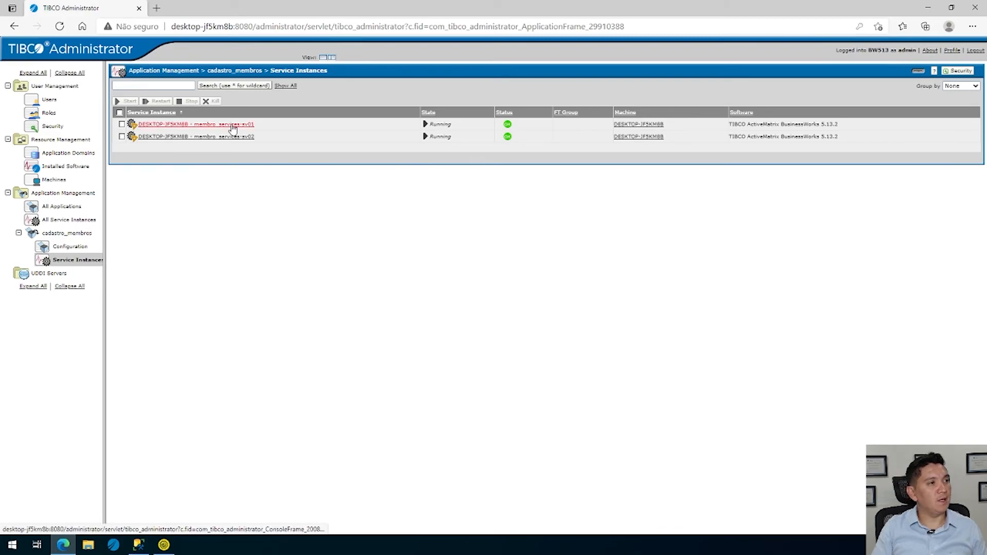
click(232, 127)
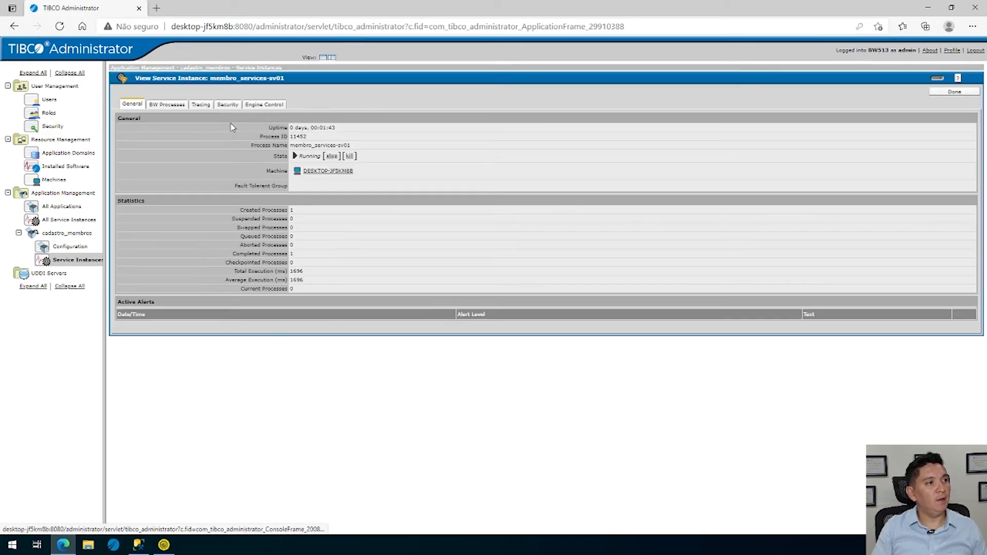
click(77, 259)
click(195, 136)
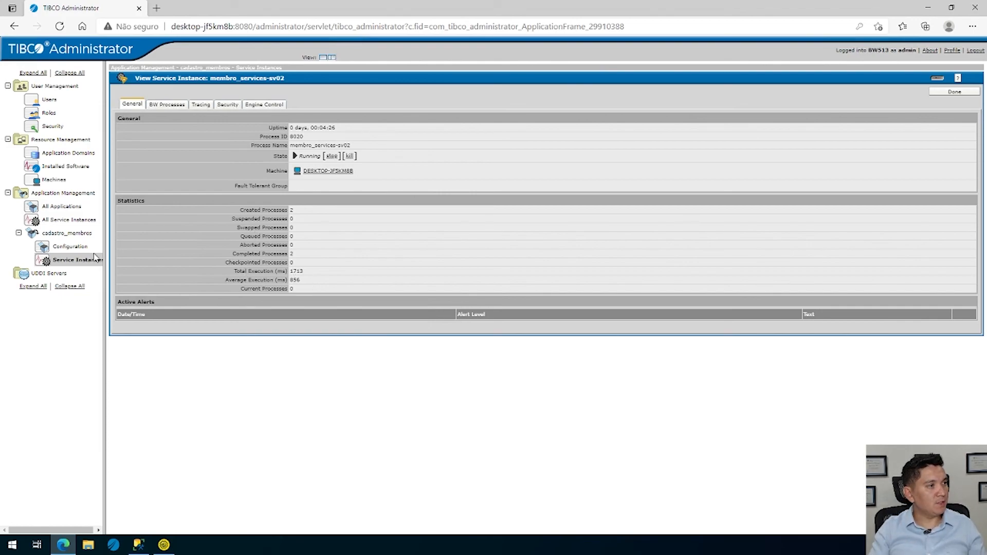
List all service instances, look over the Request 1 response in SoapUI, and return to TIBCO Administrator
click(72, 220)
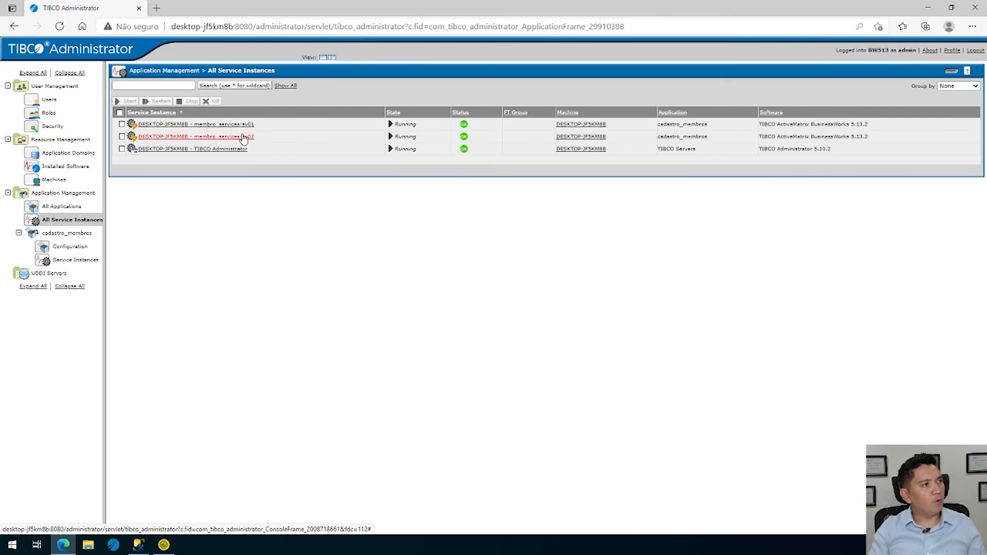
key(alt+Tab)
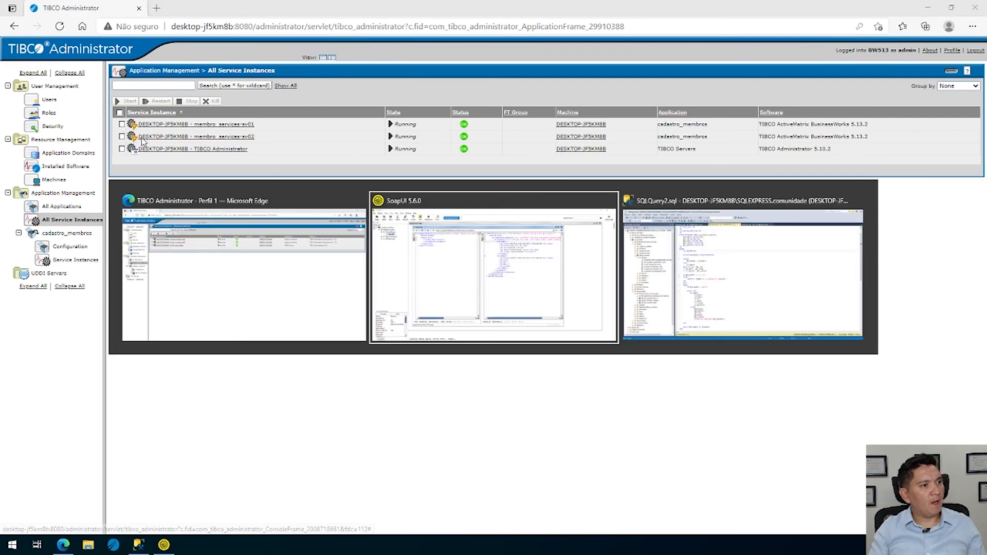
click(520, 277)
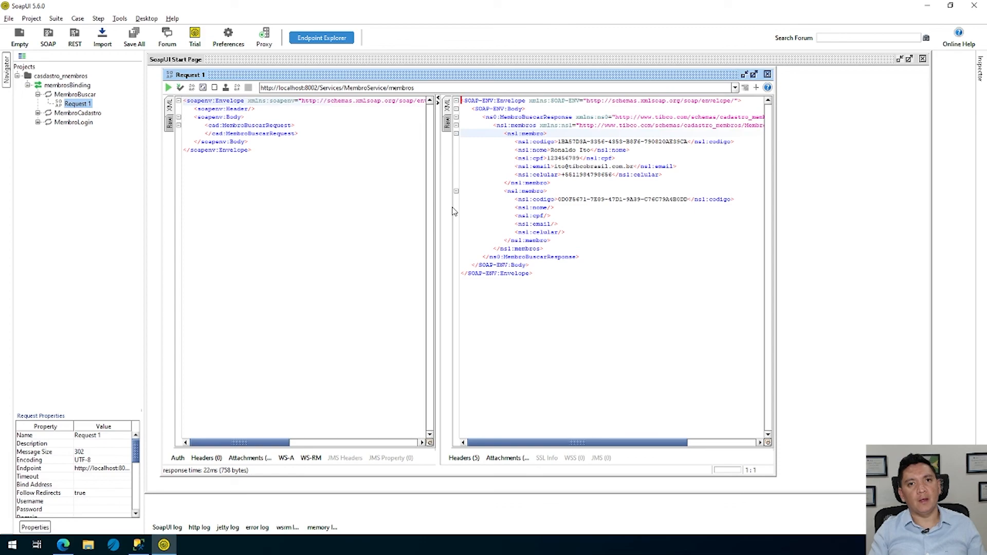
key(alt+Tab)
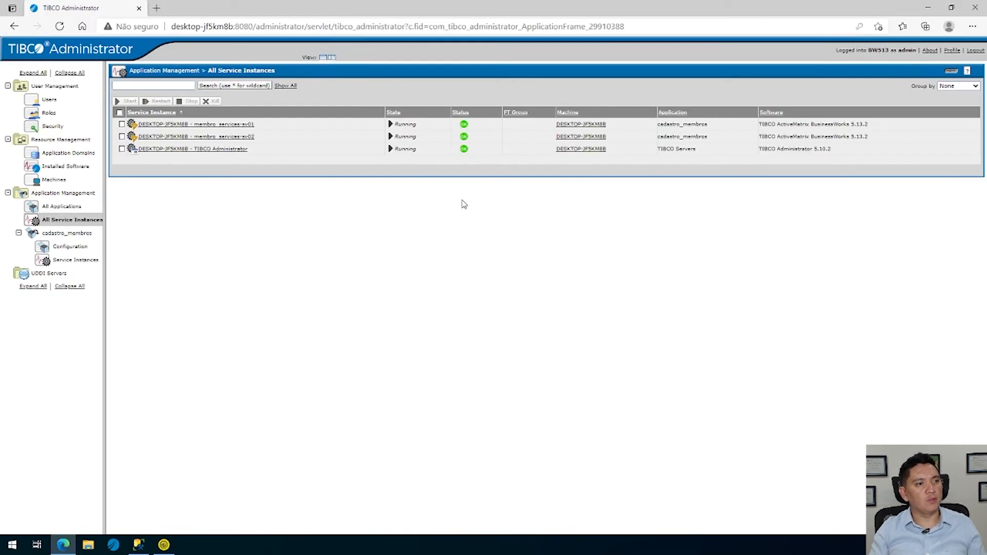